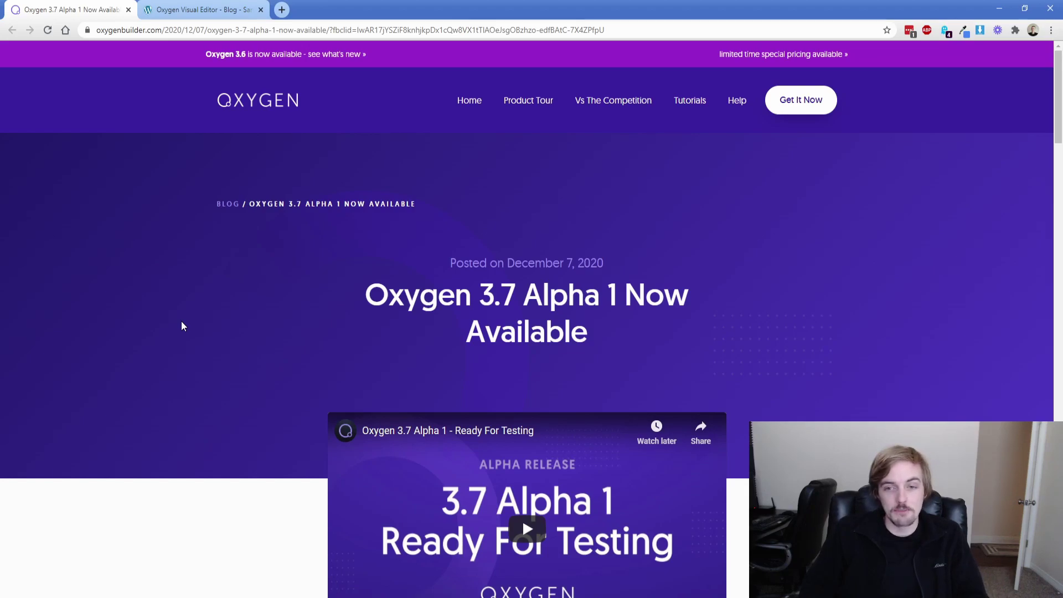
# Step: Scroll the Oxygen 3.7 Alpha 1 blog post down to its CSS Grid section
pyautogui.scroll(-10, 181, 328)
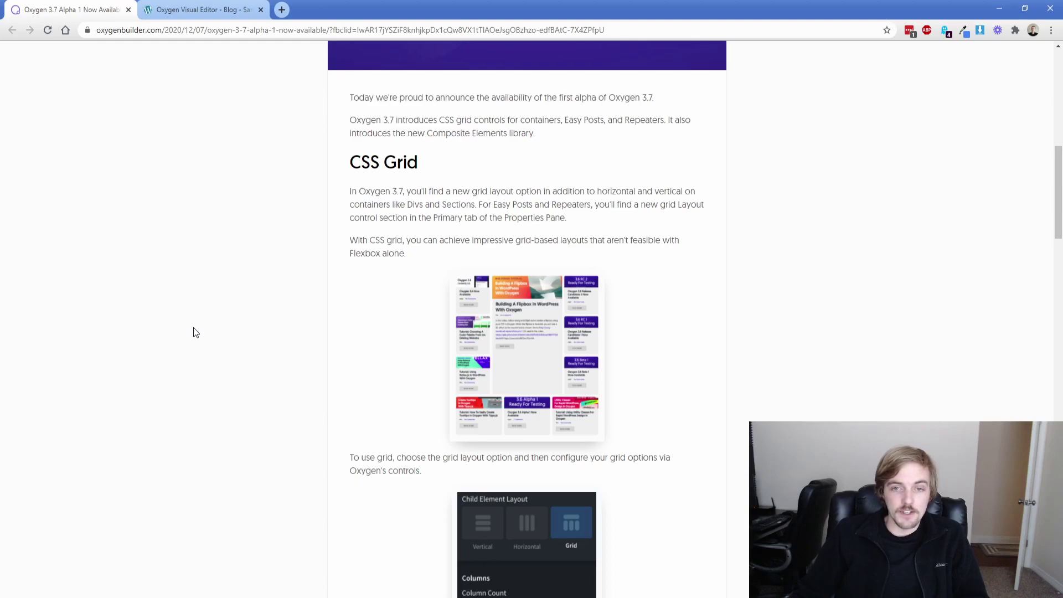
# Step: Scroll through the Composite Elements Library list, then move to the Blog page in the Visual Editor
pyautogui.scroll(-15, 194, 327)
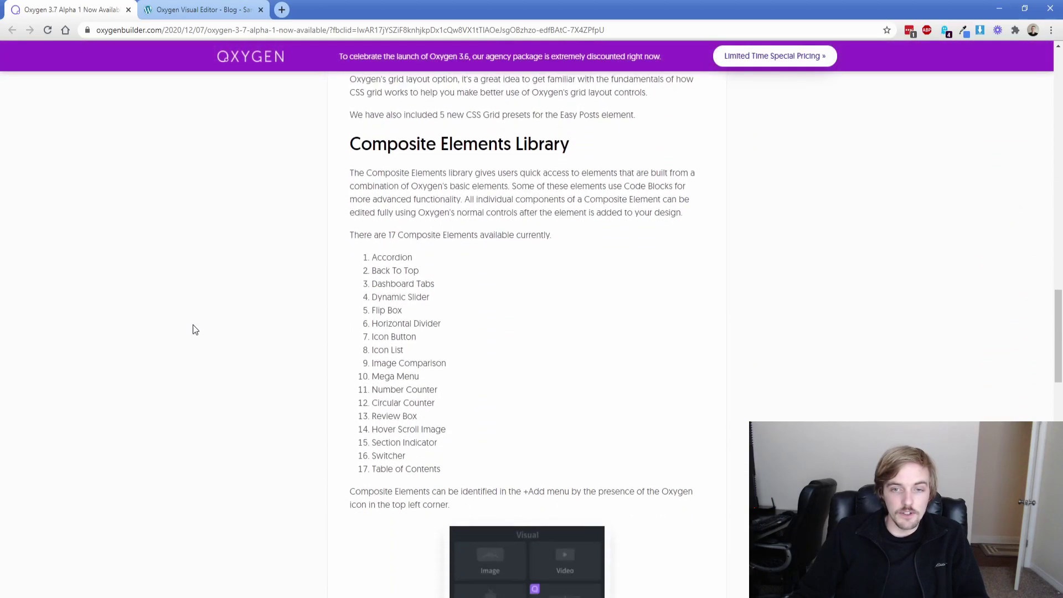
pyautogui.scroll(-1, 193, 324)
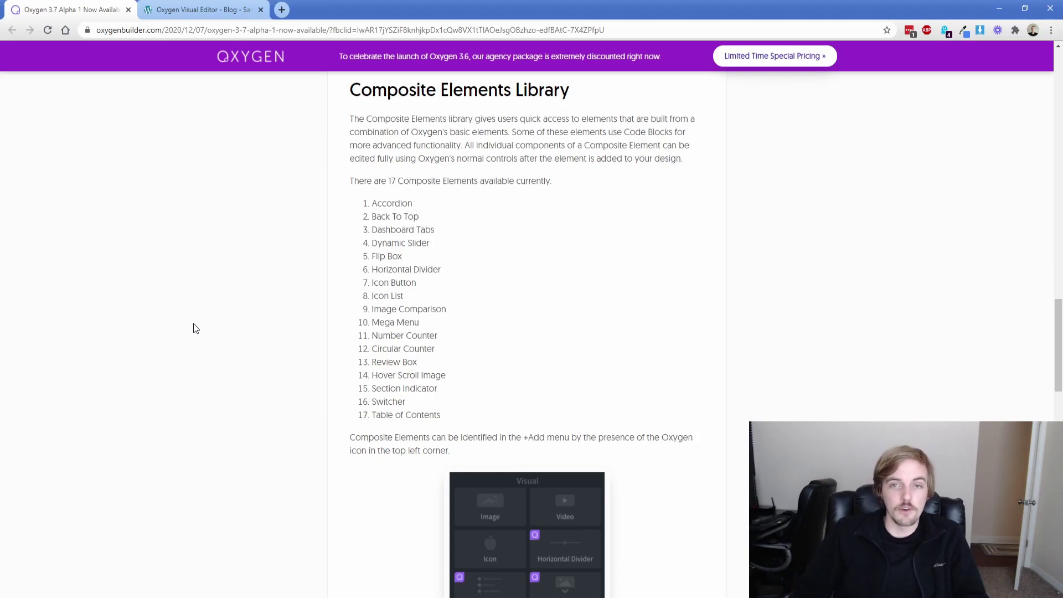
pyautogui.scroll(6, 195, 353)
pyautogui.scroll(10, 194, 353)
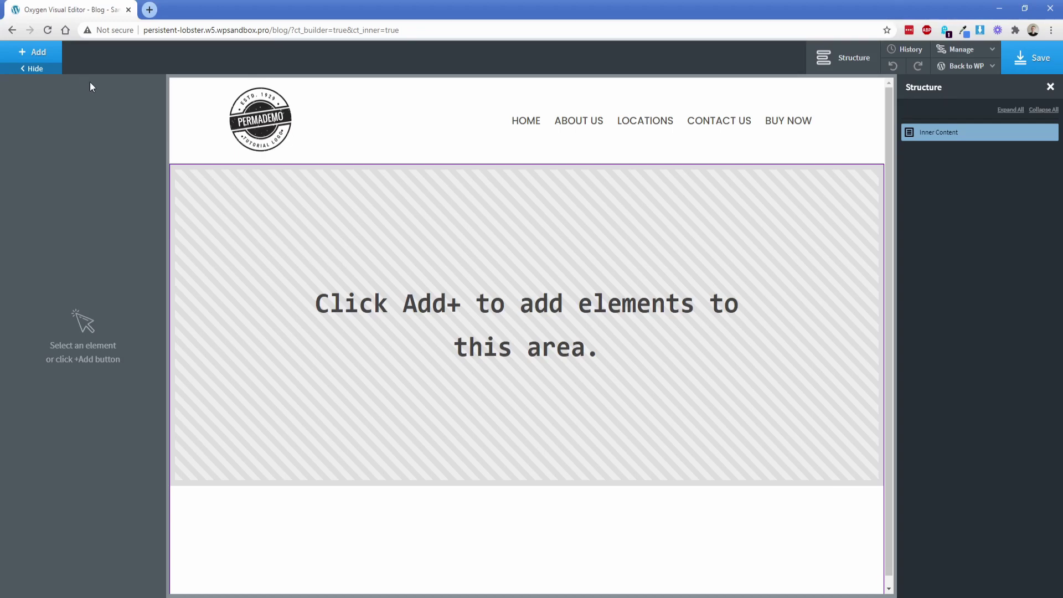
# Step: Add a Section to the empty page and put a Repeater inside it
pyautogui.click(44, 58)
pyautogui.click(44, 170)
pyautogui.click(49, 58)
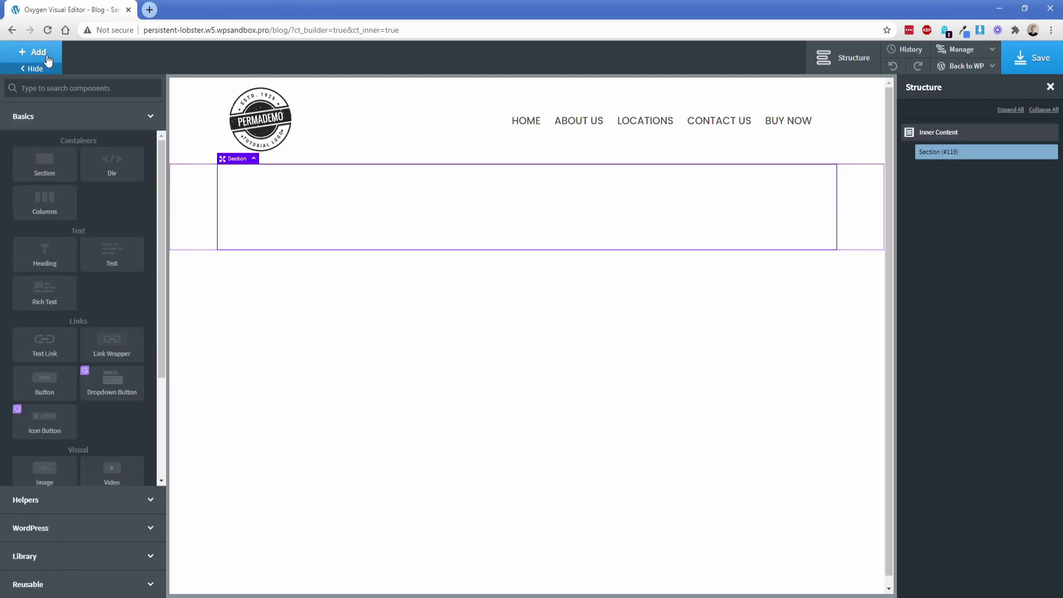
pyautogui.write('re')
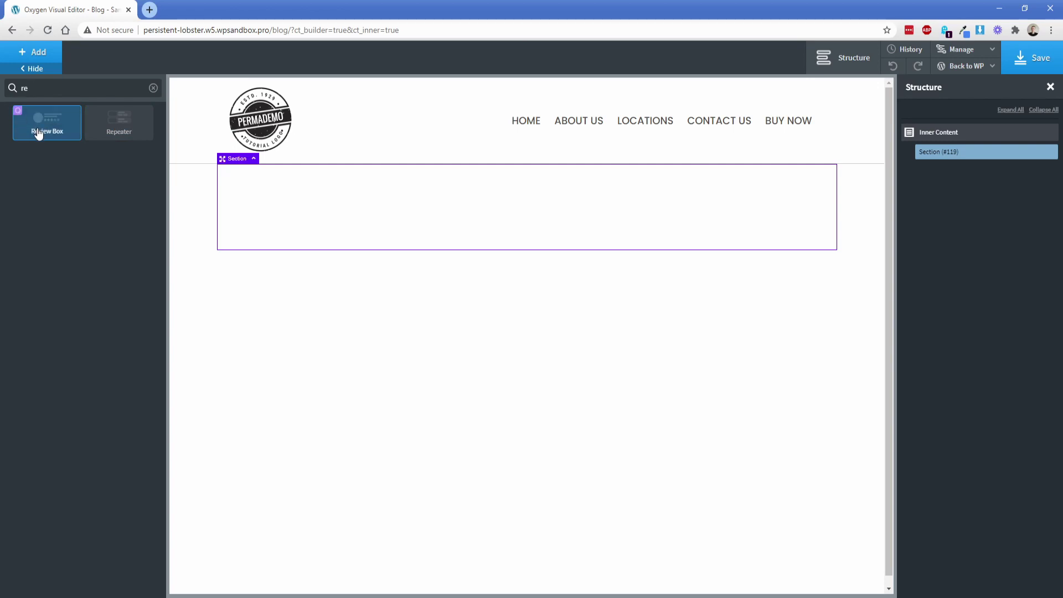
pyautogui.click(123, 138)
# Step: Give the Repeater a custom query on post type 'post' and apply it
pyautogui.click(88, 188)
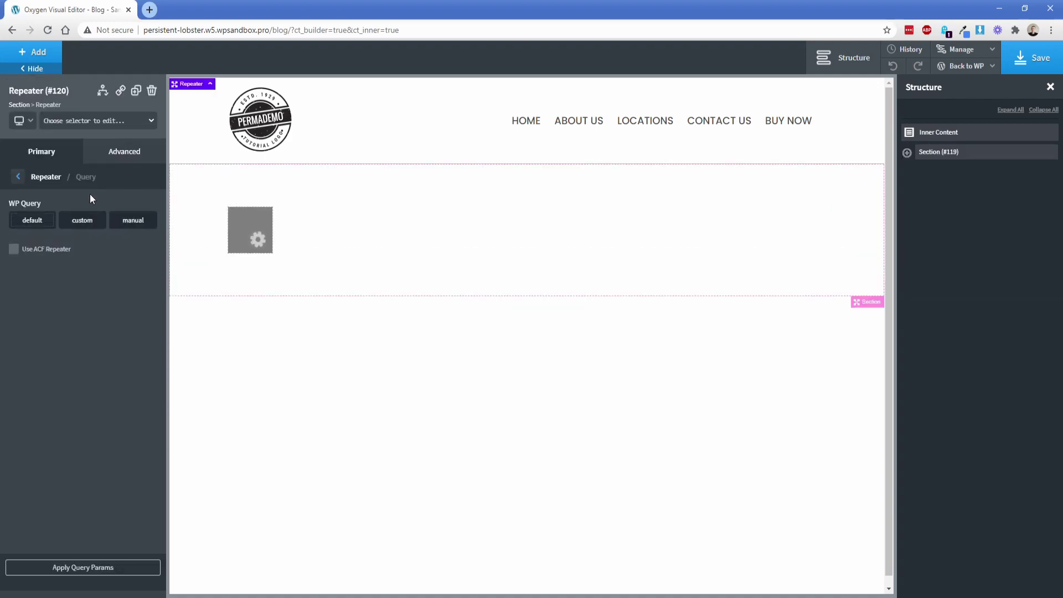
pyautogui.click(82, 225)
pyautogui.click(66, 253)
pyautogui.click(61, 221)
pyautogui.click(56, 239)
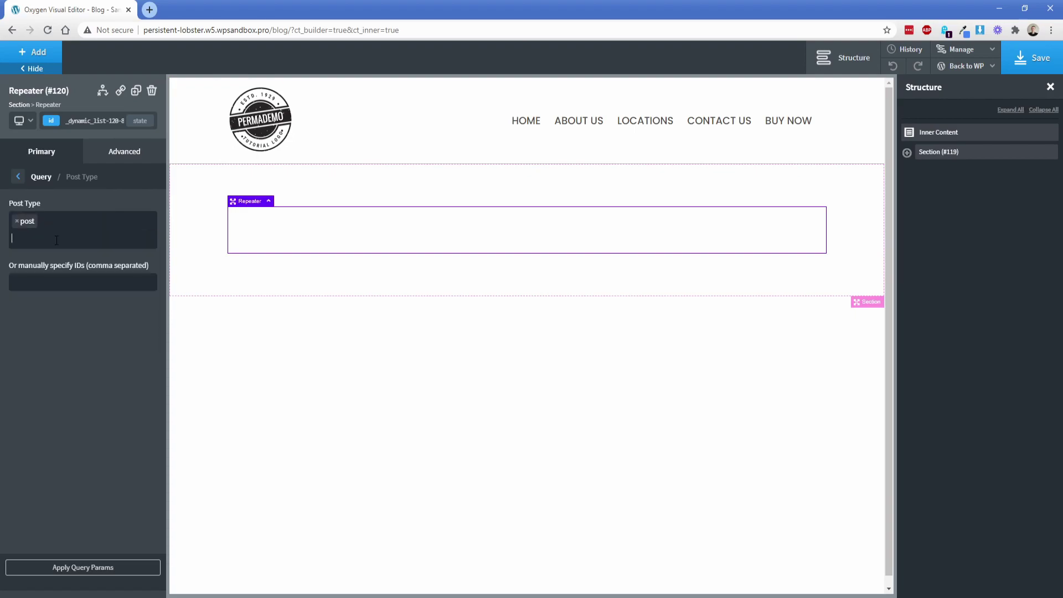
pyautogui.click(81, 567)
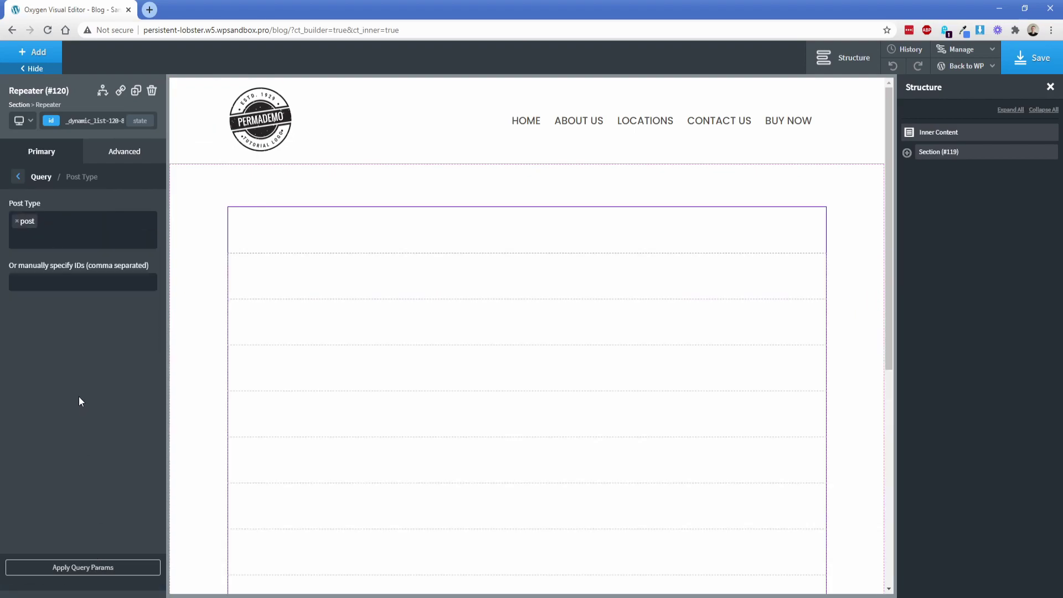
pyautogui.click(48, 159)
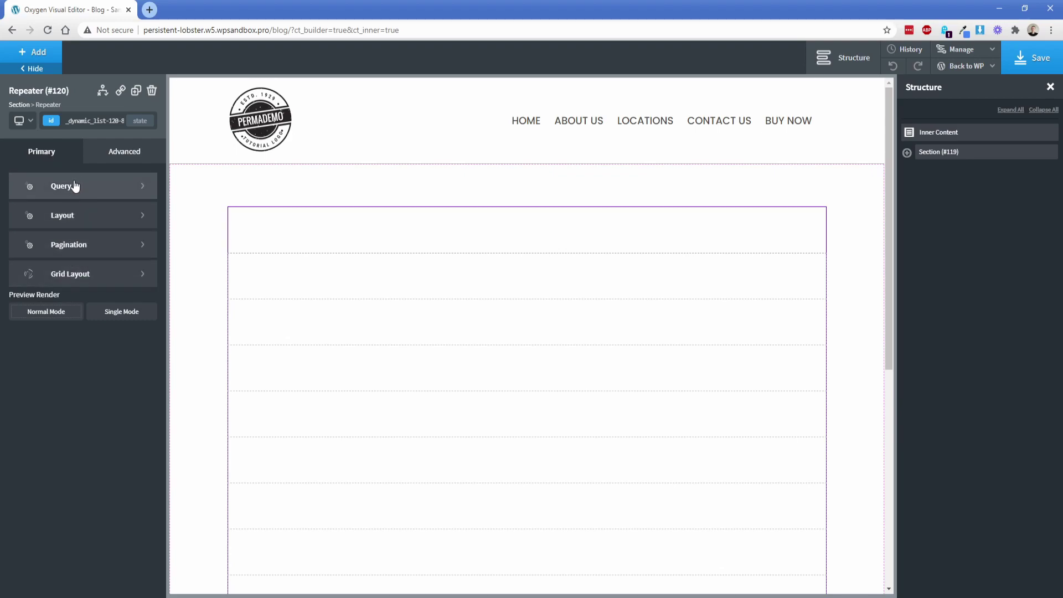
# Step: Add an Image to the first repeater row showing the post's Large featured image
pyautogui.click(283, 224)
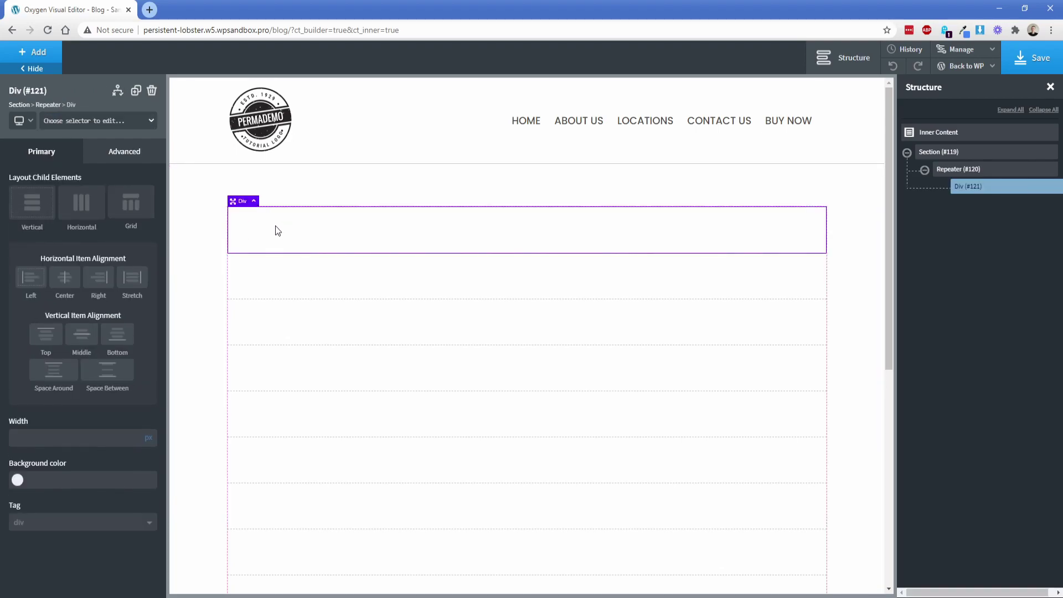
pyautogui.click(34, 52)
pyautogui.write('im')
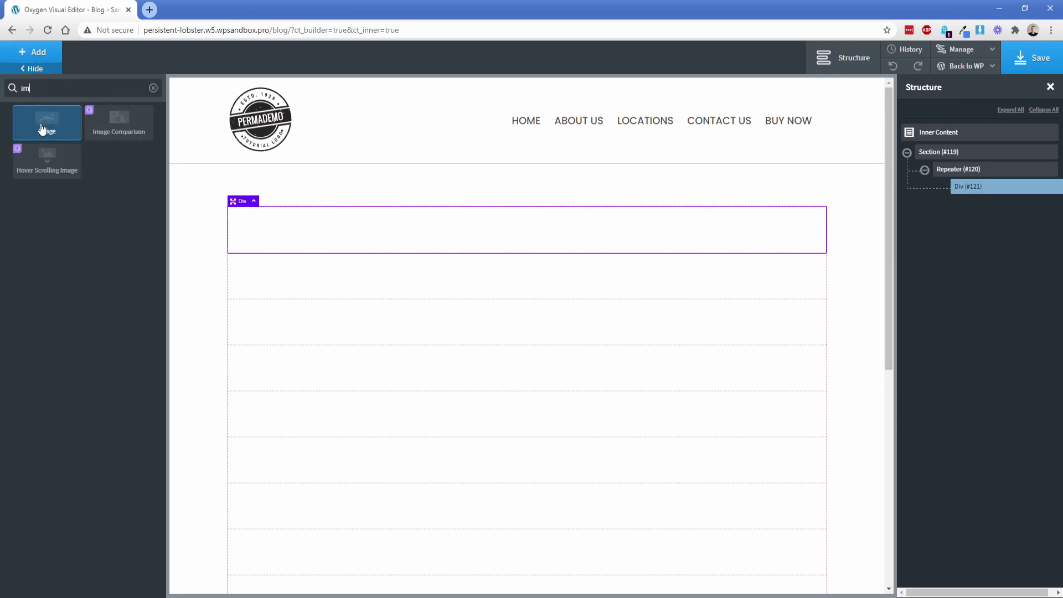
pyautogui.click(43, 133)
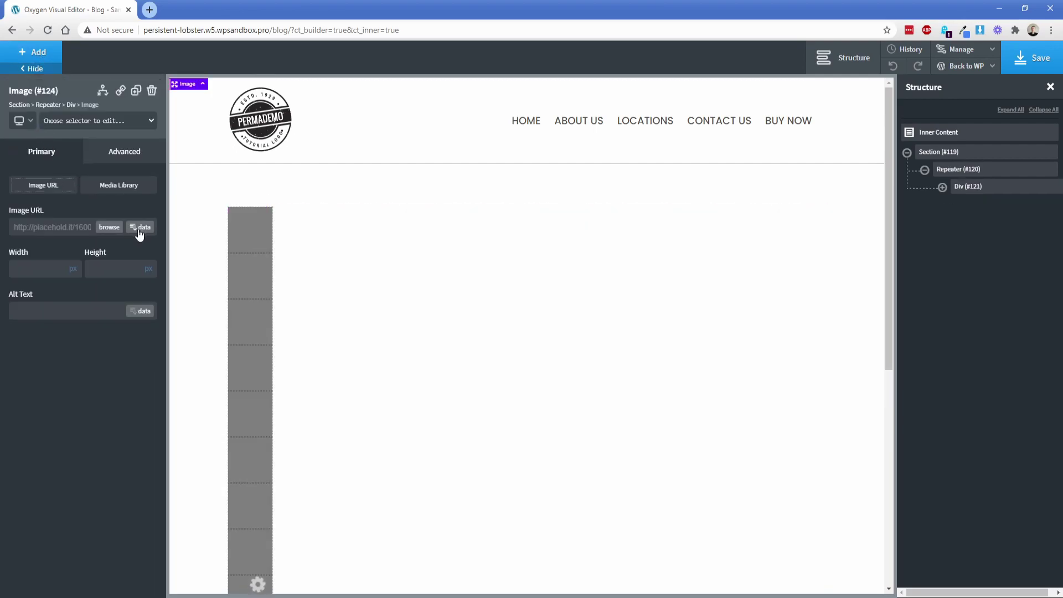
pyautogui.click(139, 229)
pyautogui.click(252, 185)
pyautogui.click(266, 198)
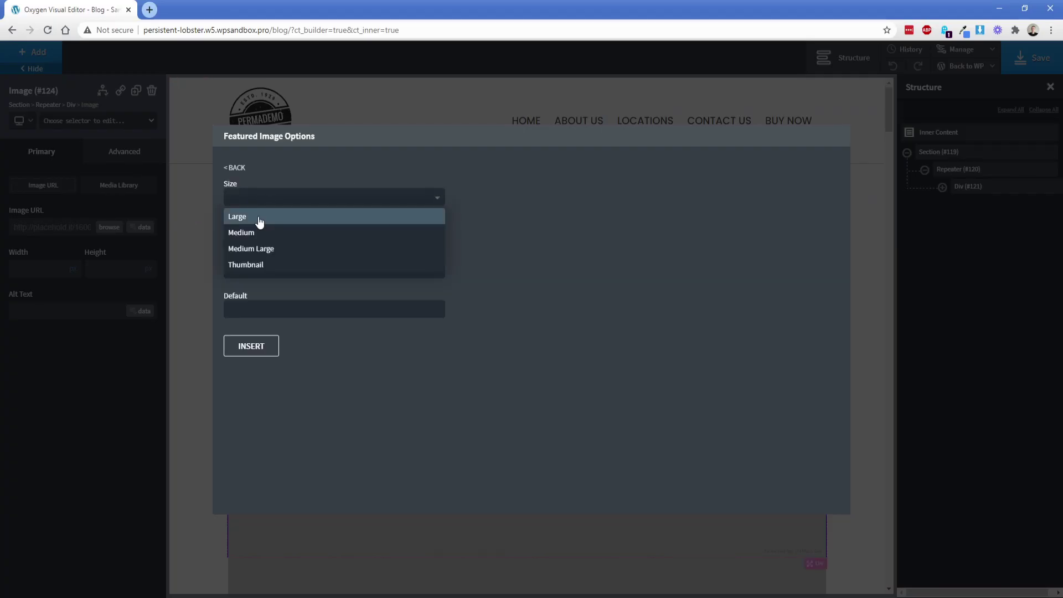
pyautogui.click(259, 221)
pyautogui.click(250, 350)
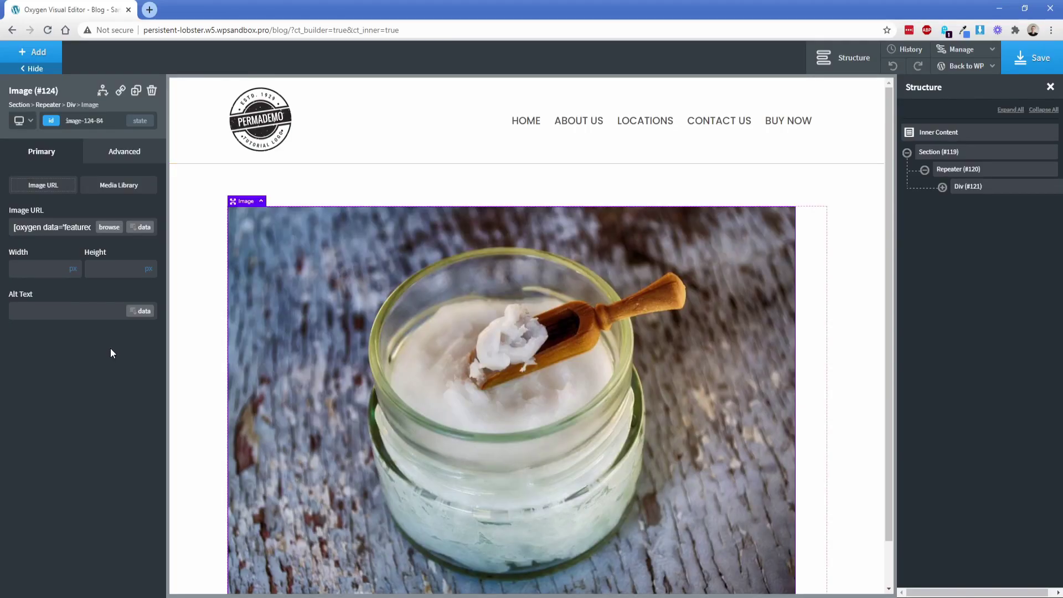
# Step: Add a Heading below the image that displays the post title
pyautogui.click(33, 52)
pyautogui.click(39, 263)
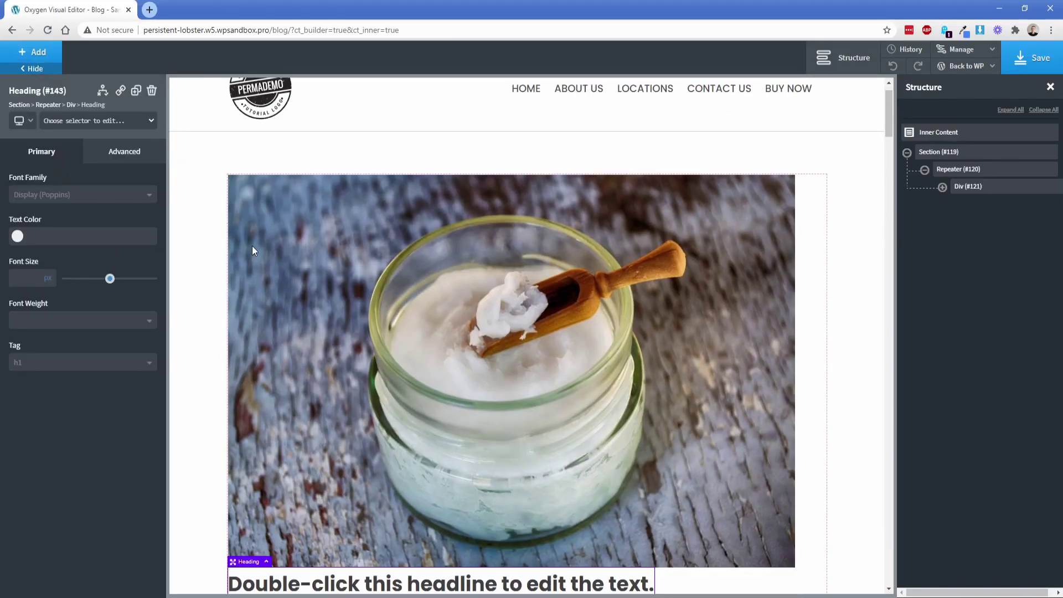
pyautogui.scroll(-2, 300, 389)
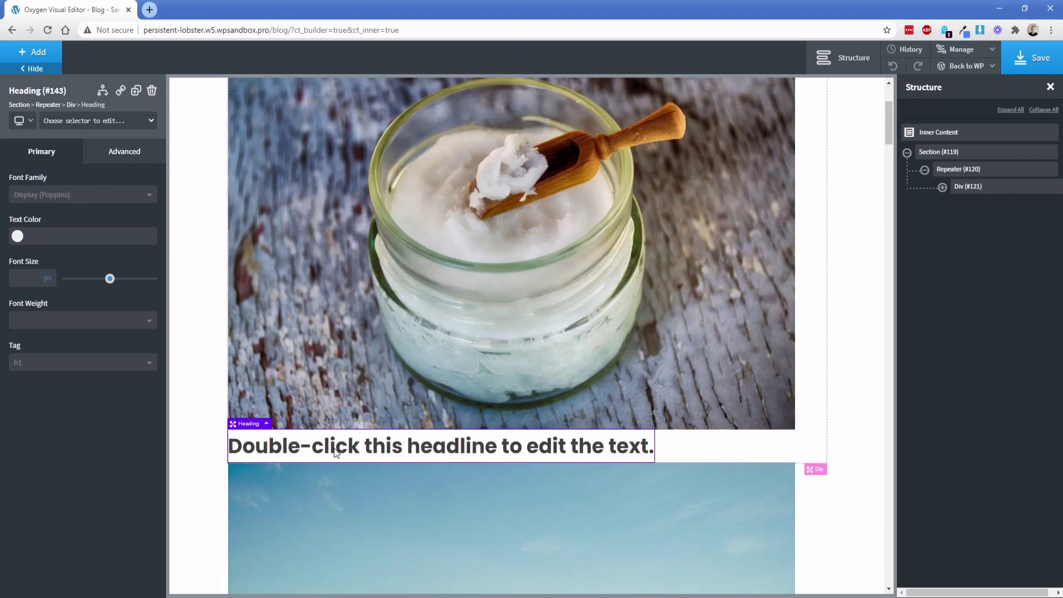
pyautogui.doubleClick(333, 447)
pyautogui.click(589, 58)
pyautogui.click(236, 189)
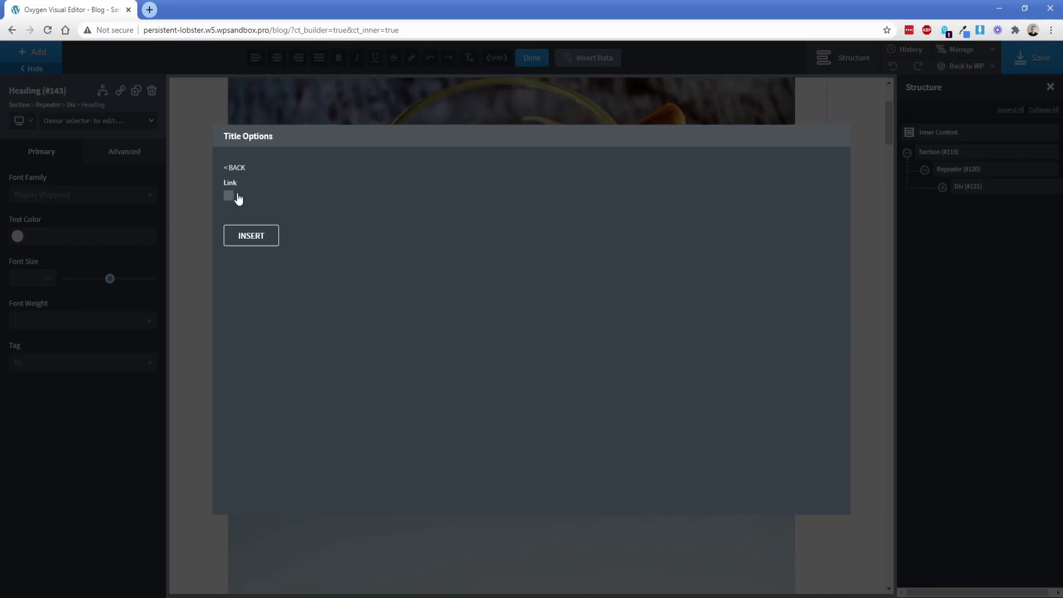
pyautogui.click(252, 235)
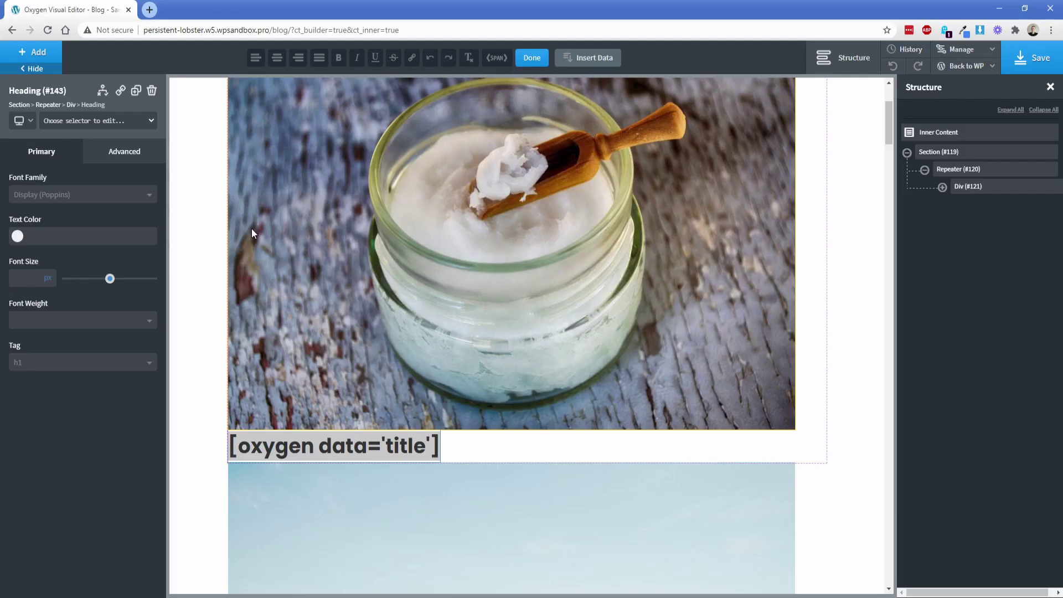
# Step: Add a Text block below the heading filled with the post excerpt
pyautogui.click(35, 53)
pyautogui.click(111, 257)
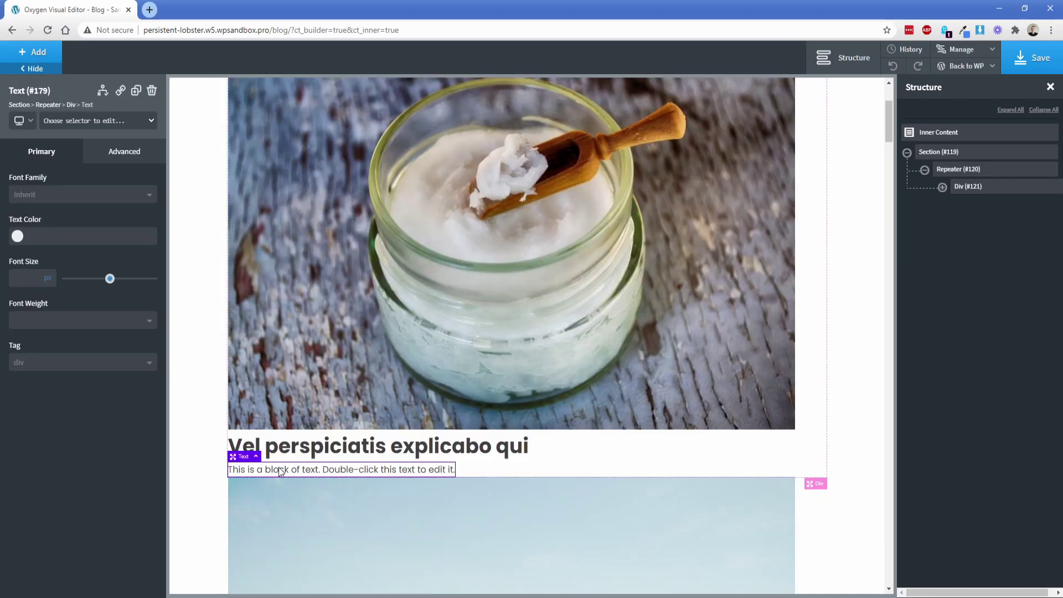
pyautogui.doubleClick(278, 467)
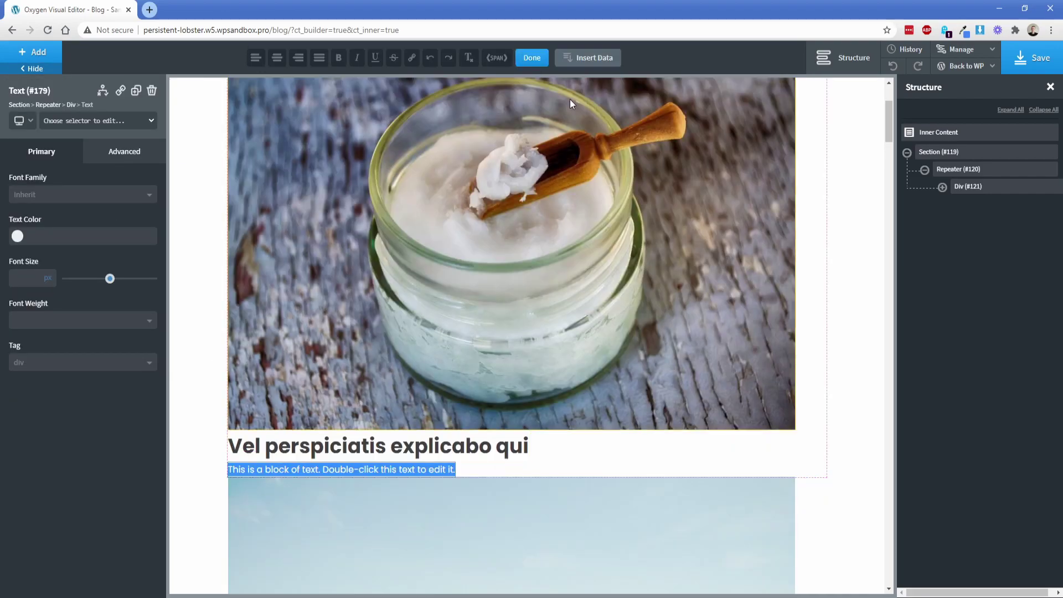
pyautogui.click(588, 58)
pyautogui.click(303, 188)
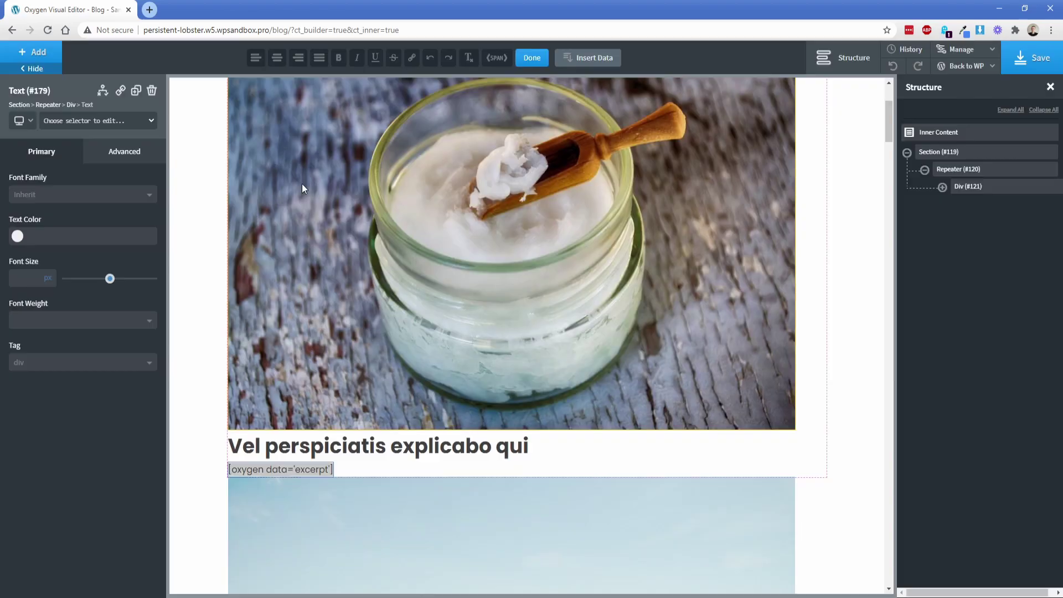
pyautogui.click(201, 304)
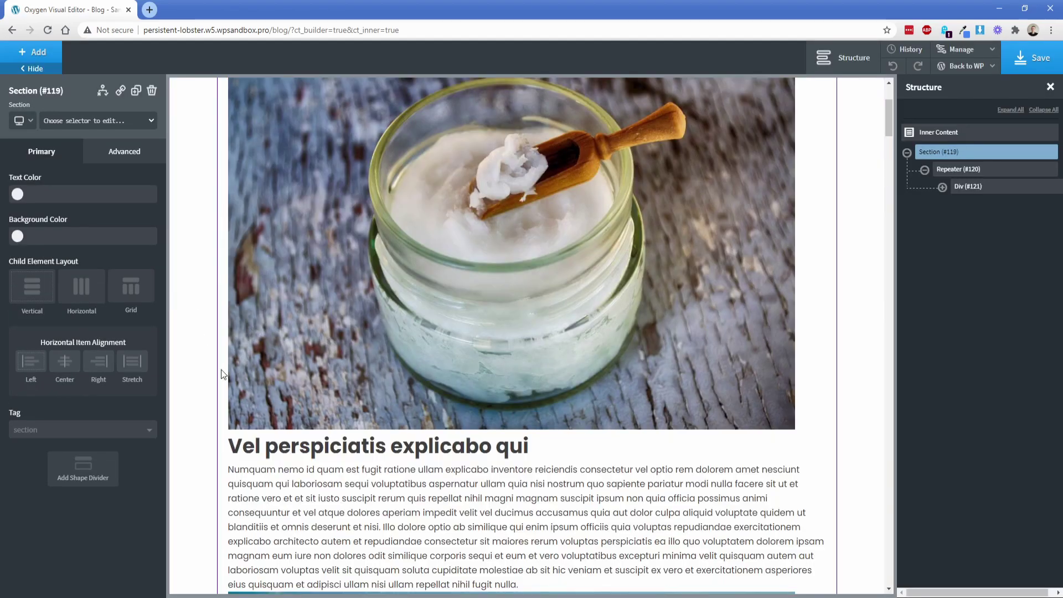
# Step: Add a Text Link below the excerpt text block
pyautogui.click(288, 508)
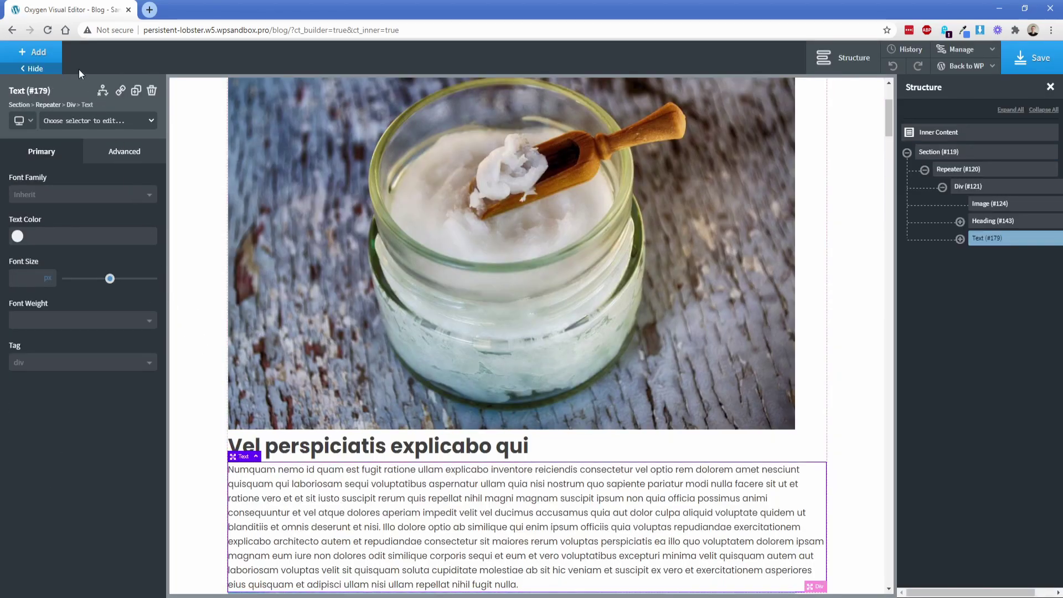
pyautogui.click(52, 59)
pyautogui.write('tex')
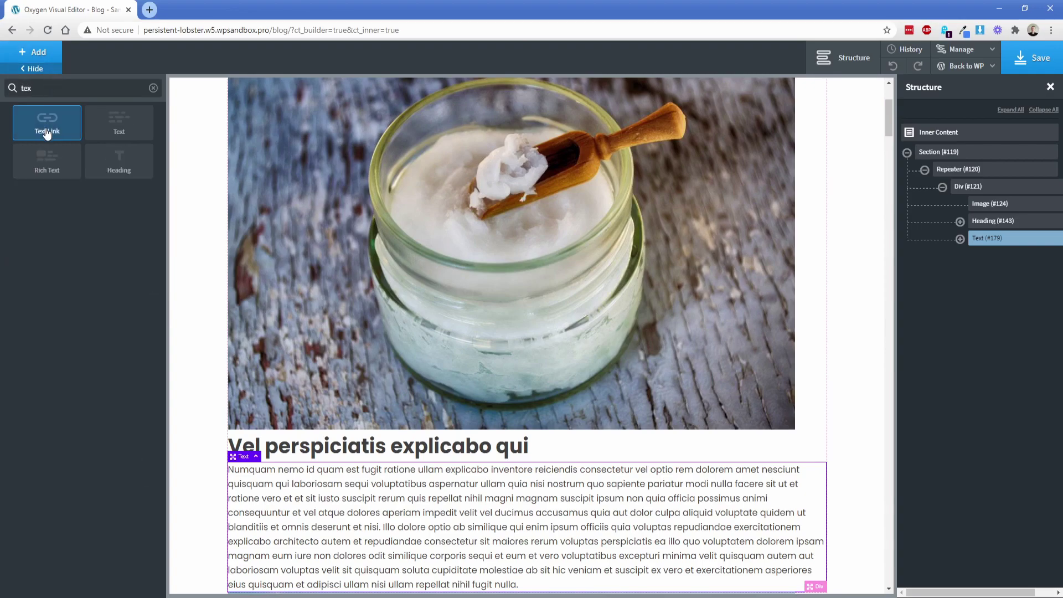
pyautogui.click(47, 122)
pyautogui.scroll(-5, 291, 350)
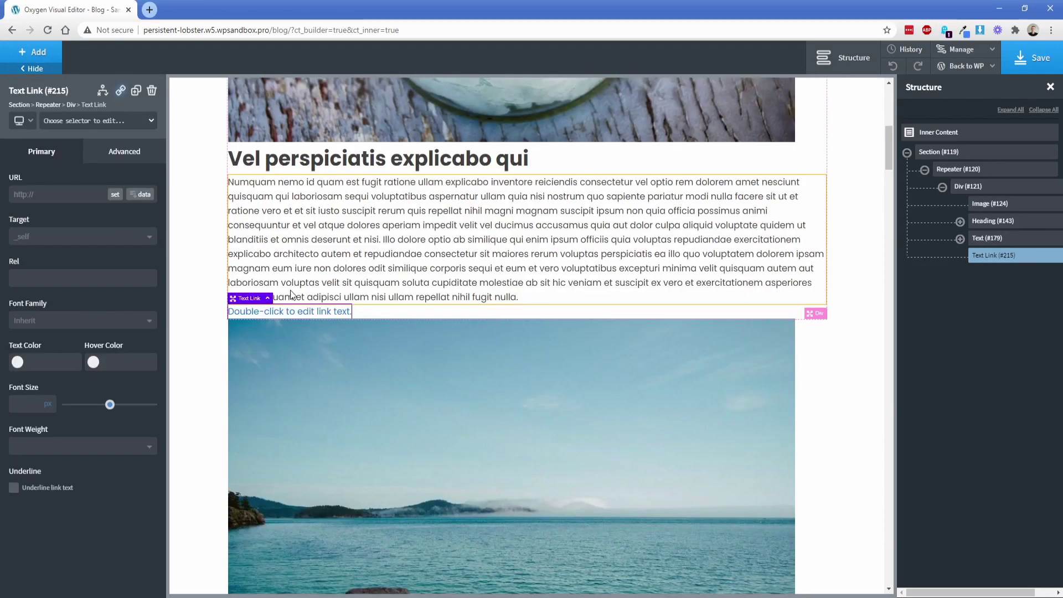
# Step: Point the link at the post permalink and begin typing 'Read Post' as its text
pyautogui.doubleClick(282, 311)
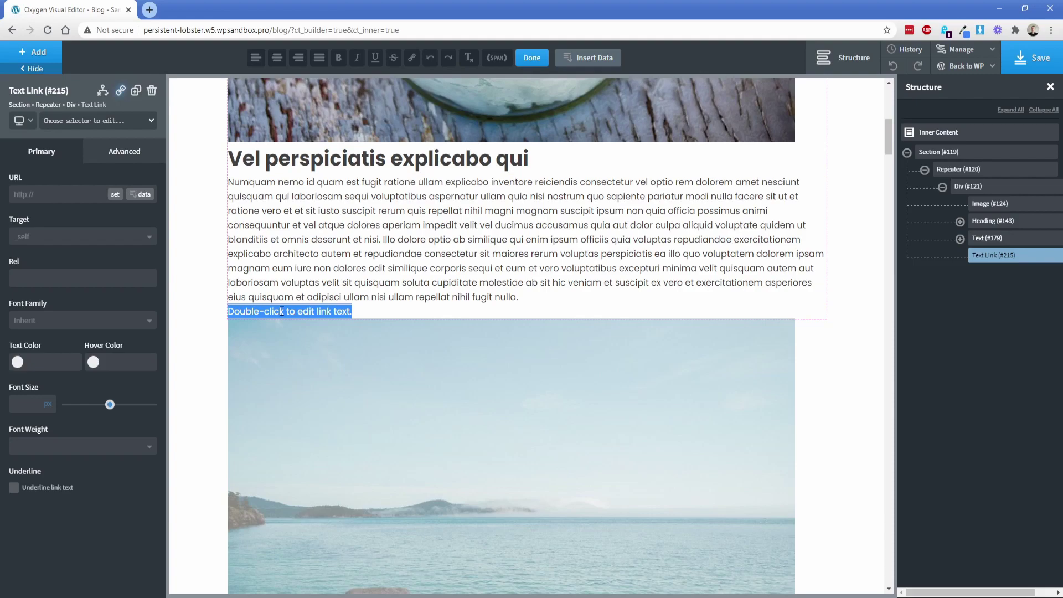
pyautogui.click(142, 195)
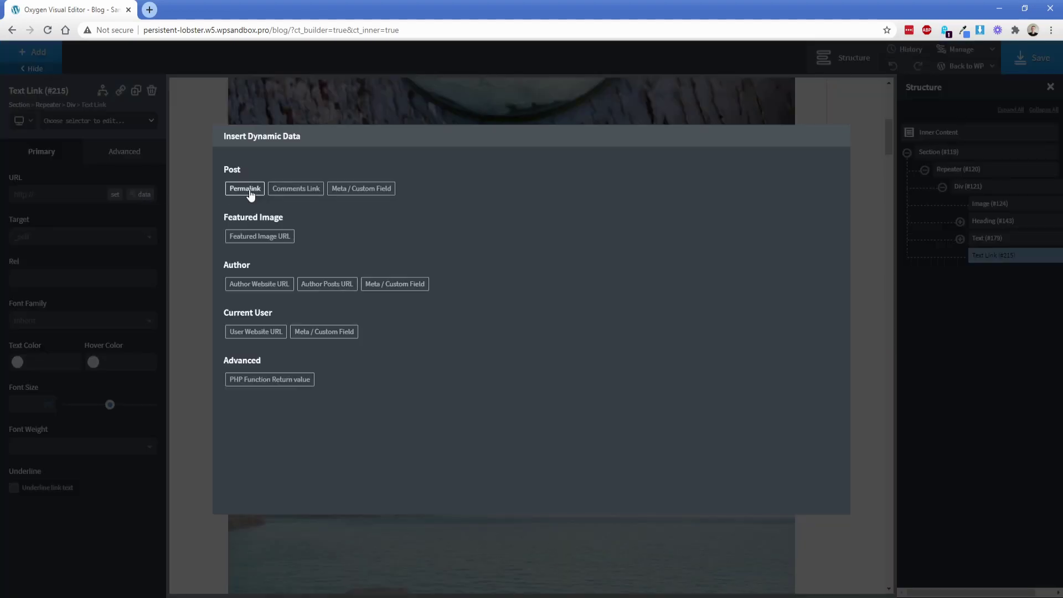
pyautogui.click(246, 252)
pyautogui.doubleClick(295, 313)
pyautogui.write('R')
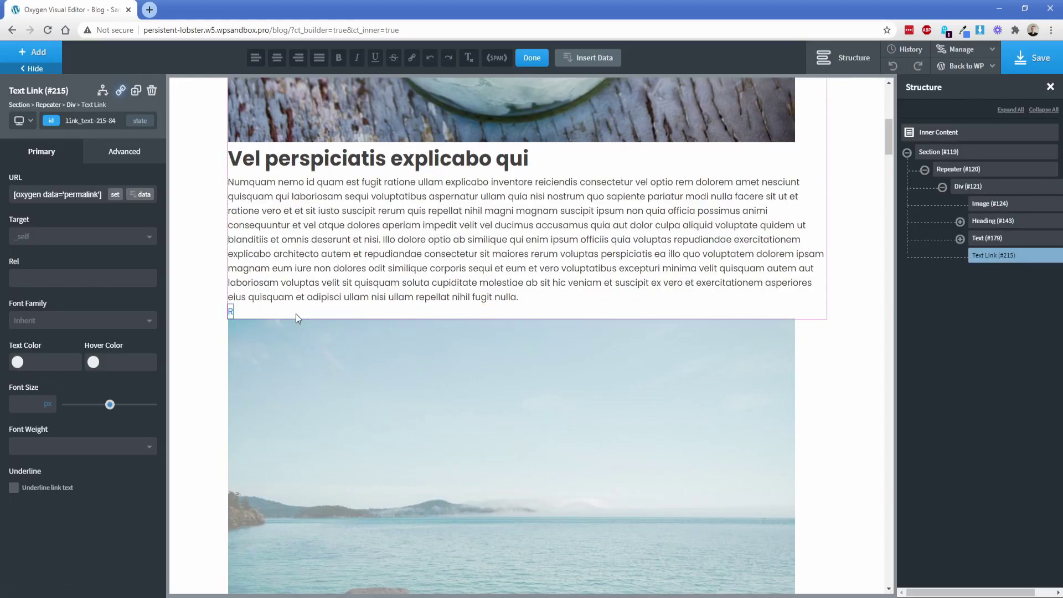
pyautogui.write('ead Post')
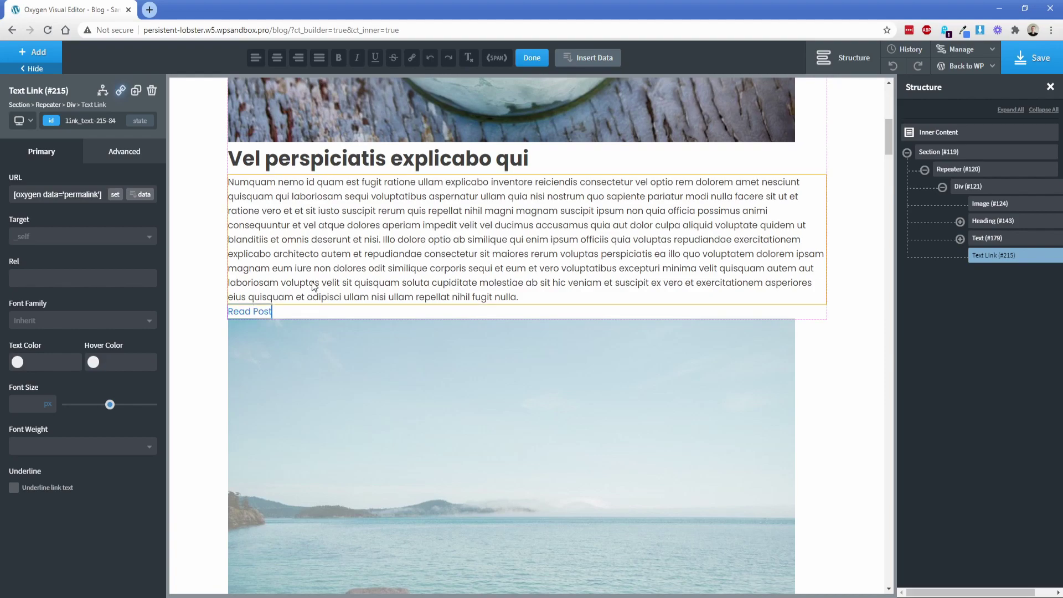
# Step: Finish the 'Read Post' link text and give the featured image a 15 px bottom margin
pyautogui.click(317, 181)
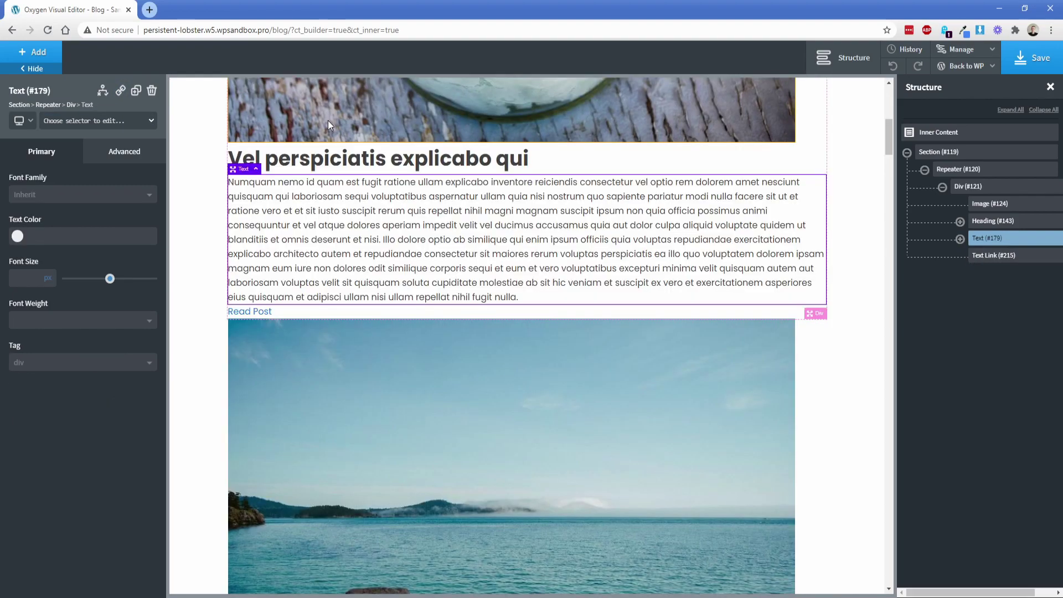
pyautogui.click(328, 121)
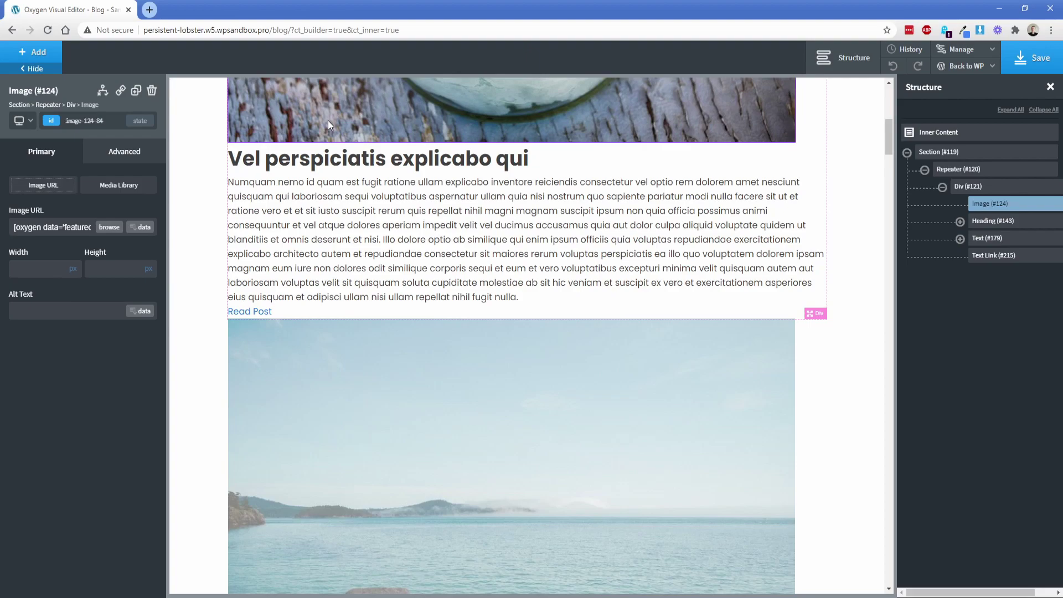
pyautogui.click(139, 160)
pyautogui.click(111, 211)
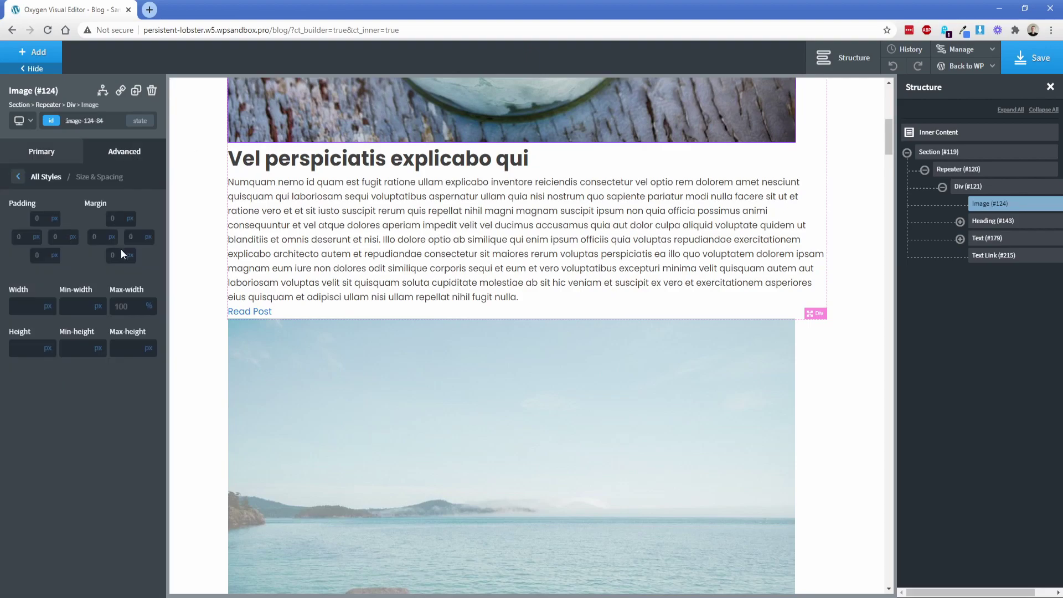
pyautogui.click(119, 254)
pyautogui.write('15')
# Step: Give the heading and the excerpt text each a 15 px bottom margin
pyautogui.click(286, 178)
pyautogui.click(125, 160)
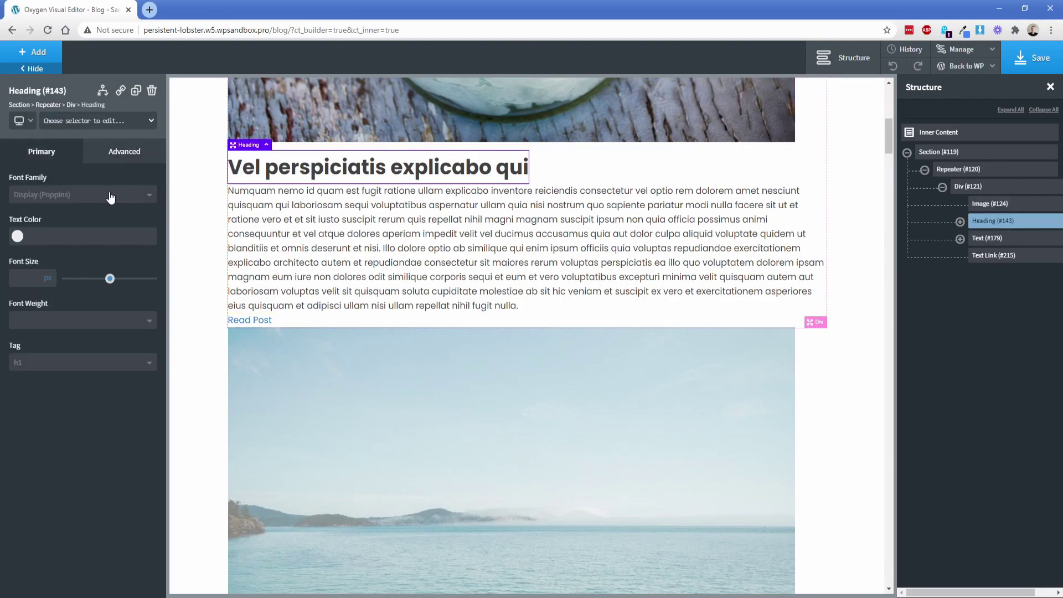
pyautogui.click(94, 217)
pyautogui.click(119, 255)
pyautogui.write('15')
pyautogui.click(270, 232)
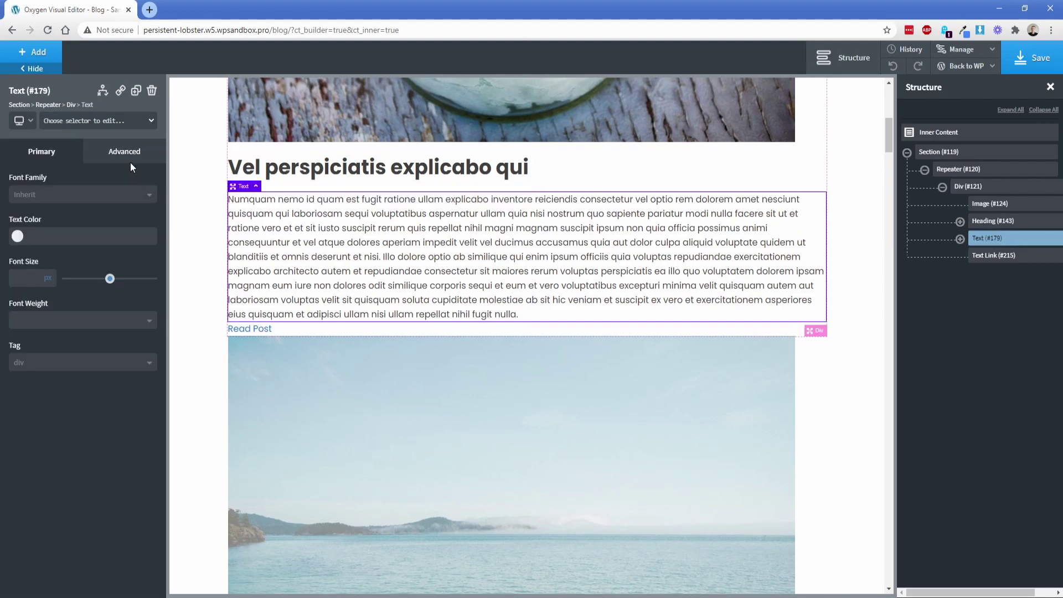
pyautogui.click(131, 162)
pyautogui.click(113, 221)
pyautogui.click(120, 269)
pyautogui.write('15')
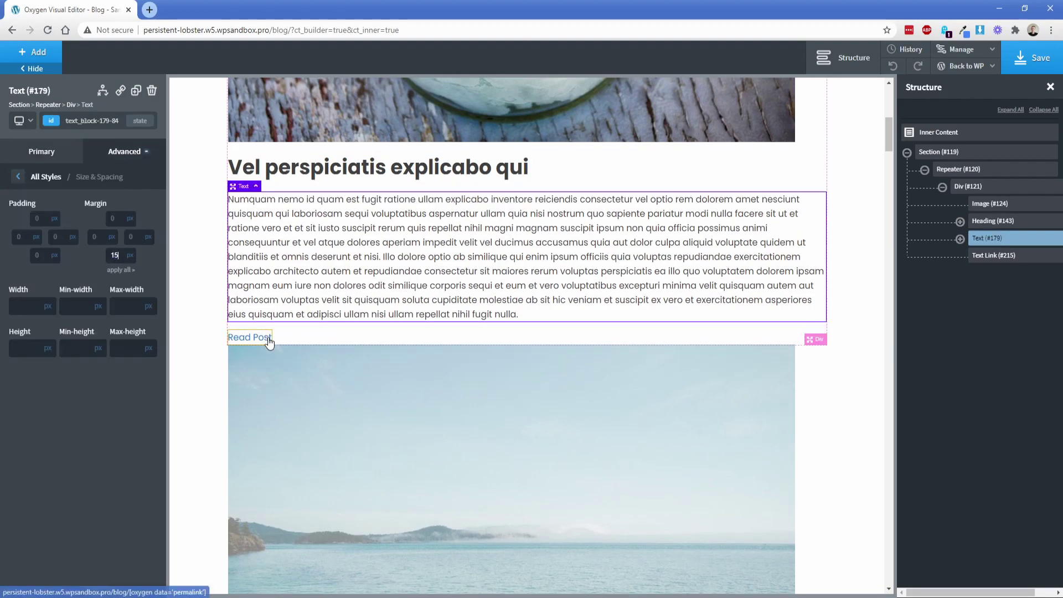
# Step: Give the post card Div a larger bottom margin to separate the posts
pyautogui.click(260, 337)
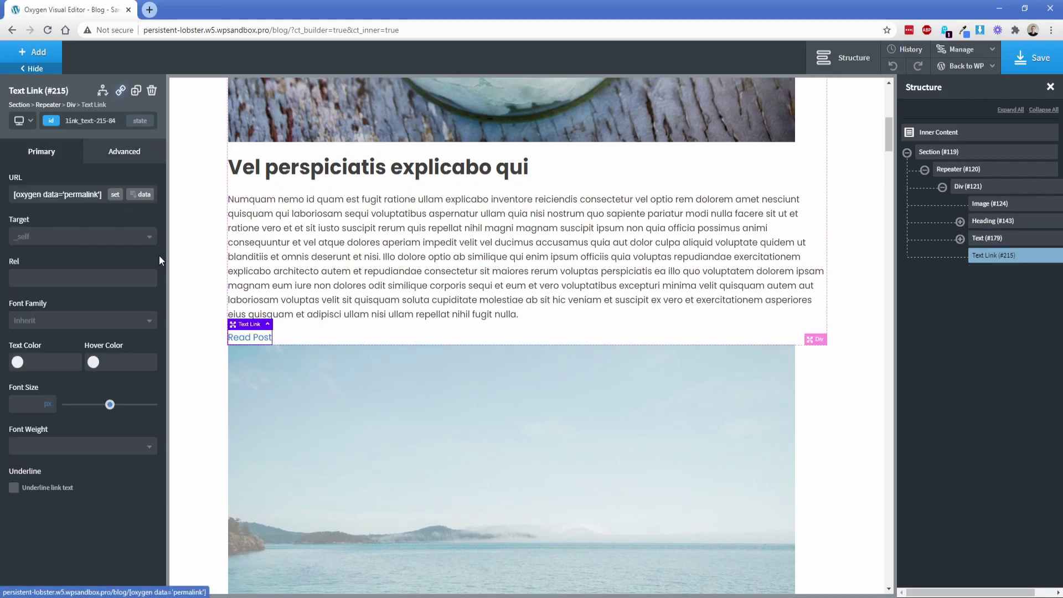
pyautogui.click(293, 337)
pyautogui.click(124, 151)
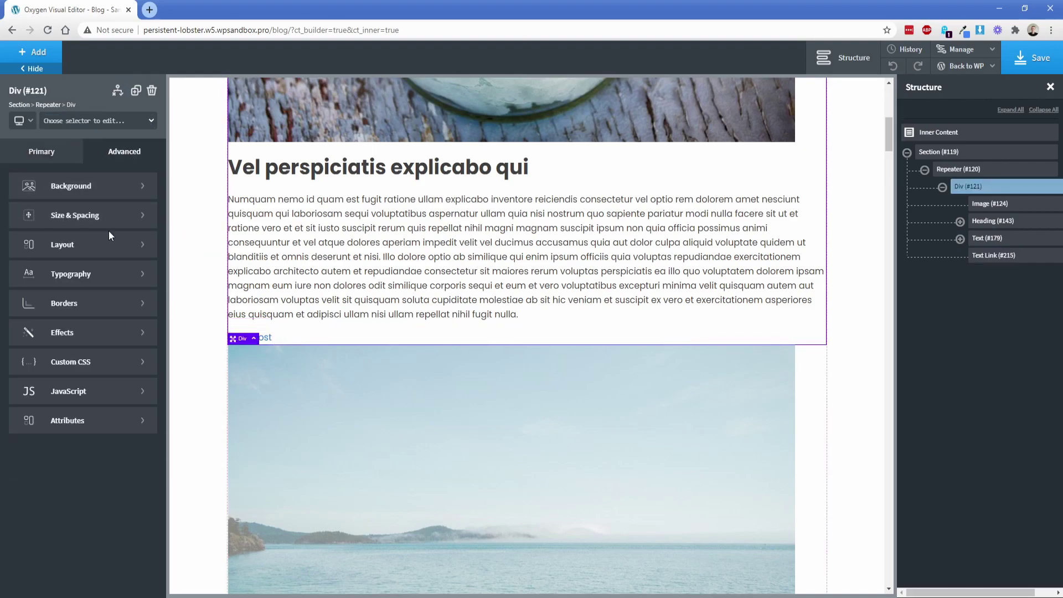
pyautogui.click(111, 215)
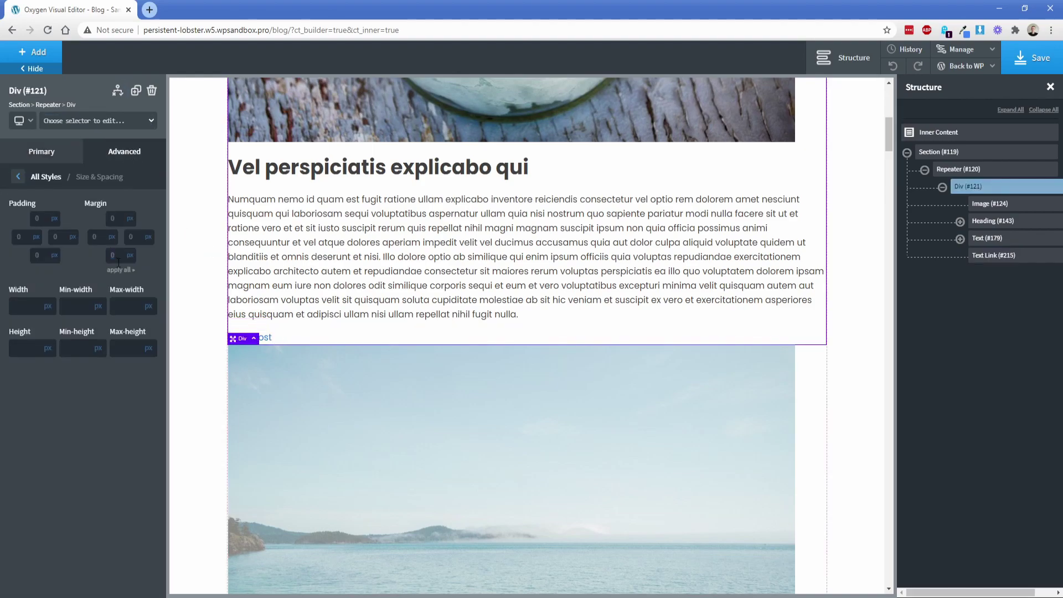
pyautogui.click(216, 297)
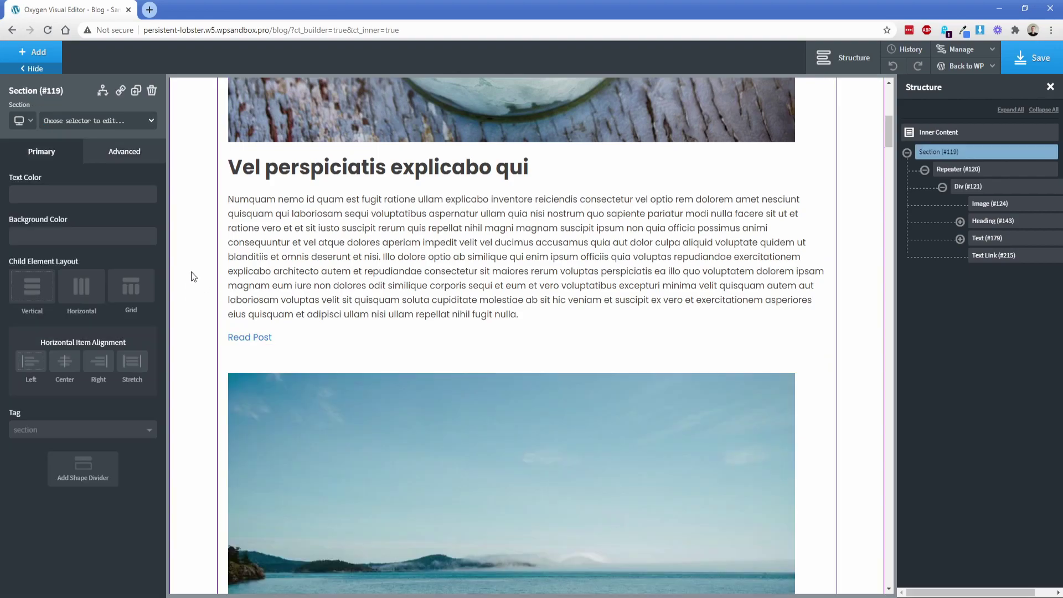
pyautogui.scroll(7, 198, 294)
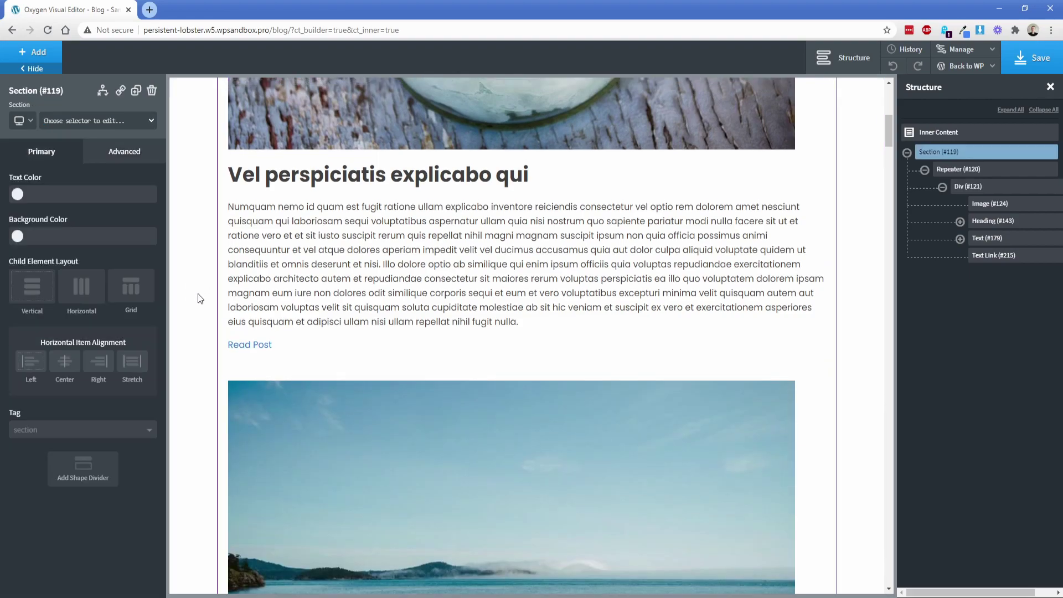
pyautogui.scroll(-1, 198, 302)
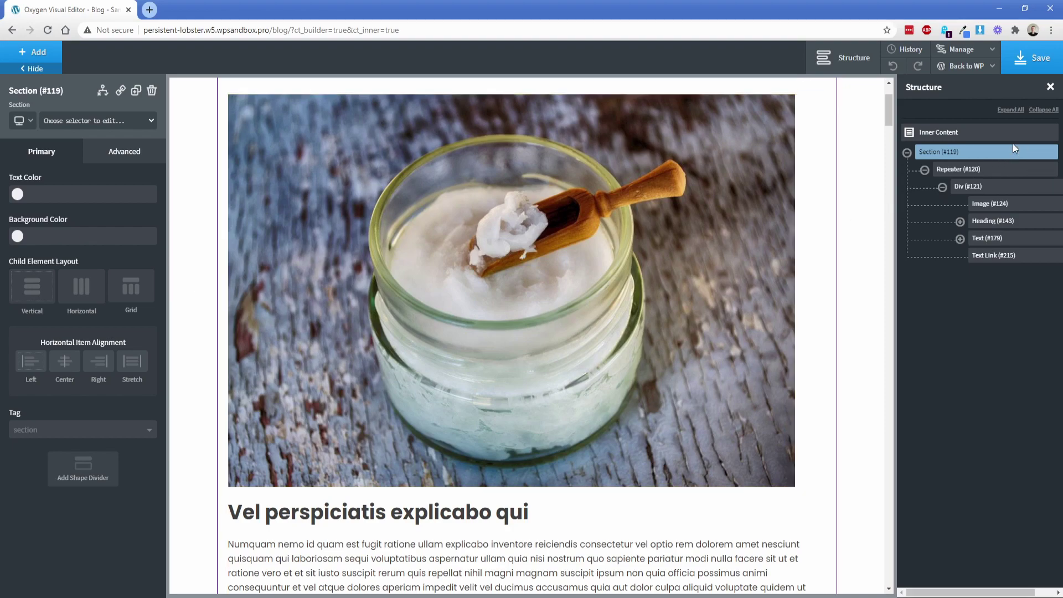
# Step: Select Repeater (#120) in the Structure panel and show its Layout options
pyautogui.click(962, 172)
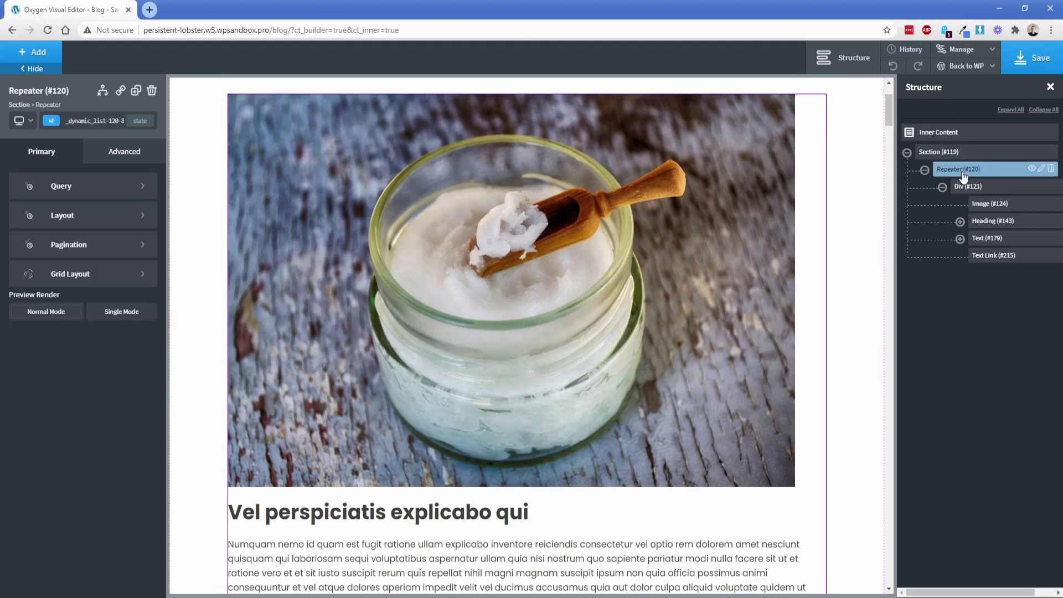
pyautogui.click(61, 216)
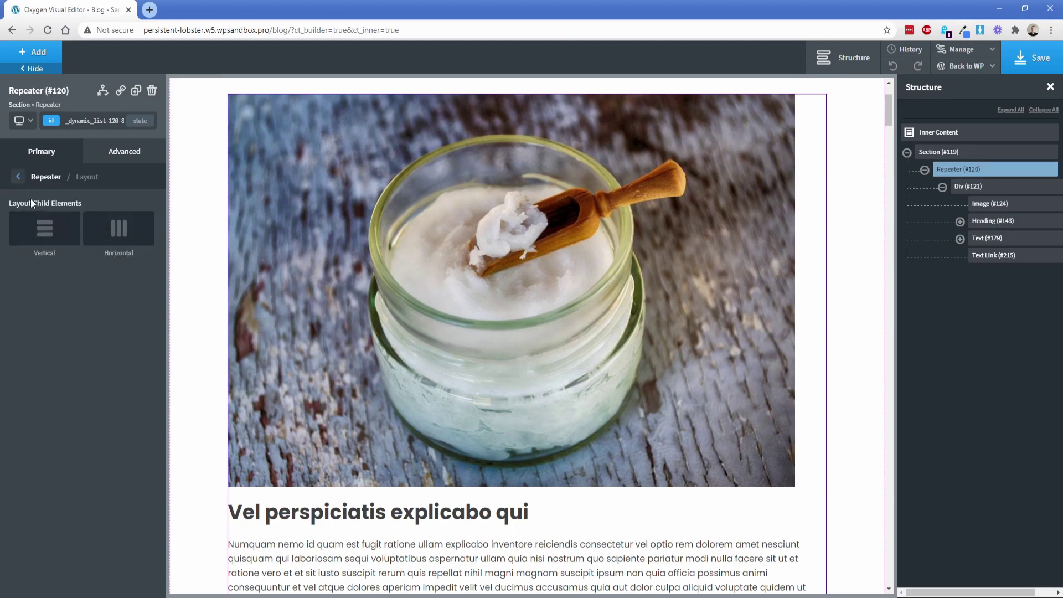
# Step: Set the Repeater's Grid Layout to Grid with a Column Count of 4
pyautogui.click(18, 178)
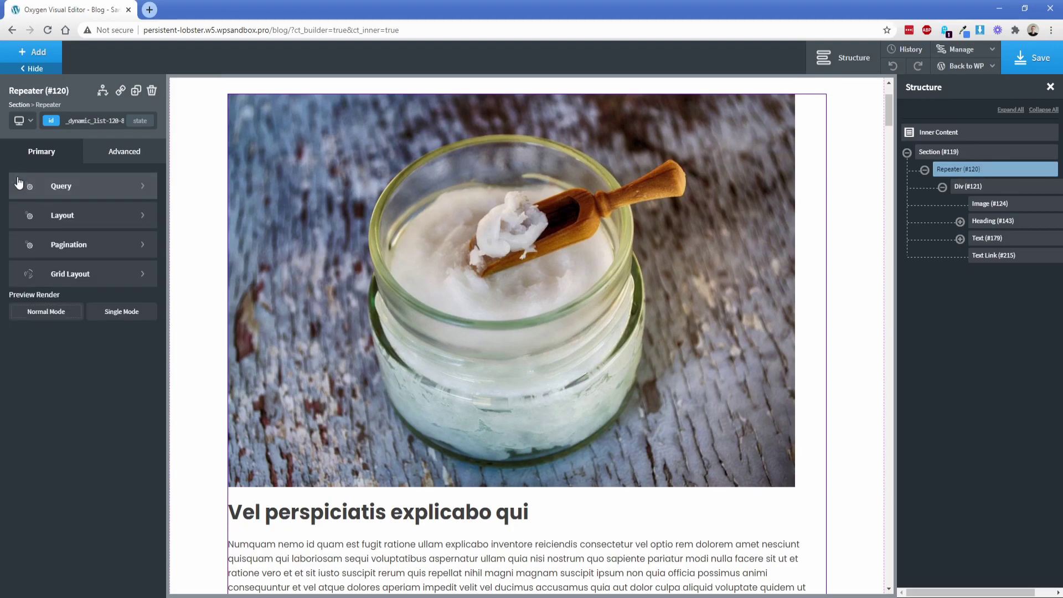
pyautogui.click(65, 275)
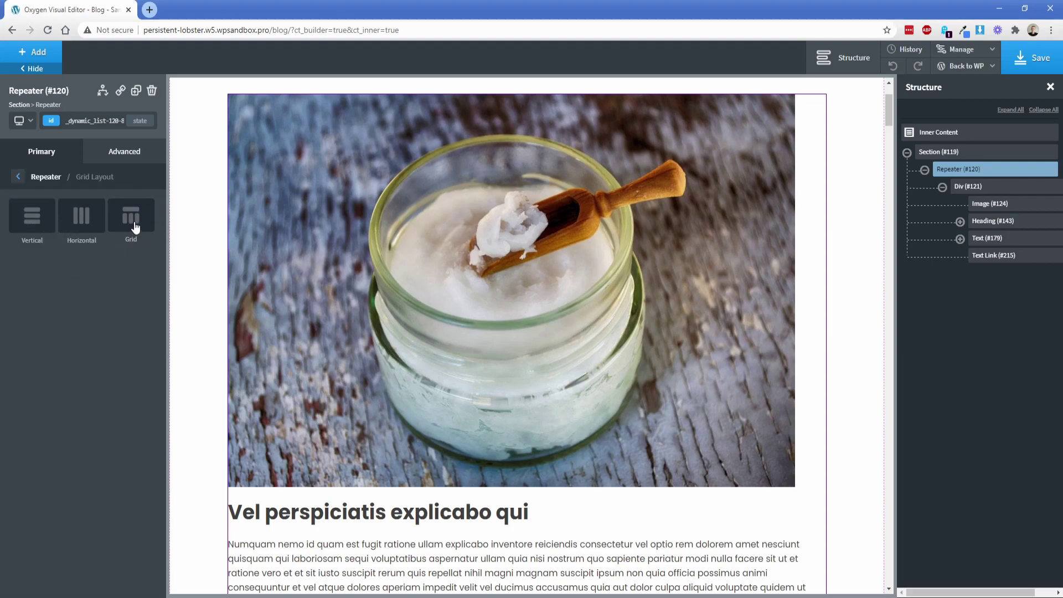
pyautogui.click(131, 217)
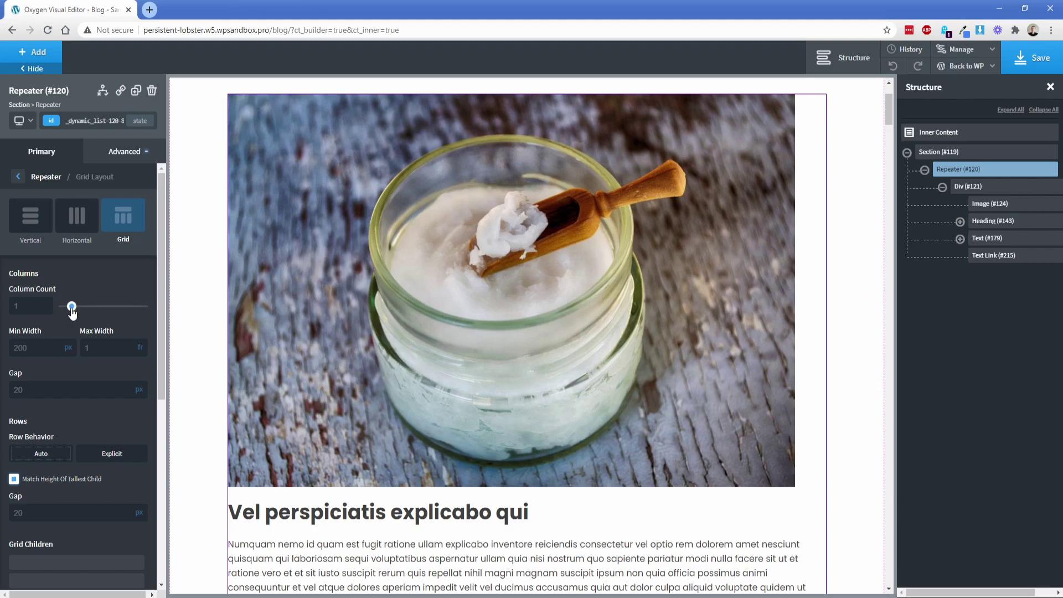
pyautogui.moveTo(71, 307); pyautogui.dragTo(80, 307)
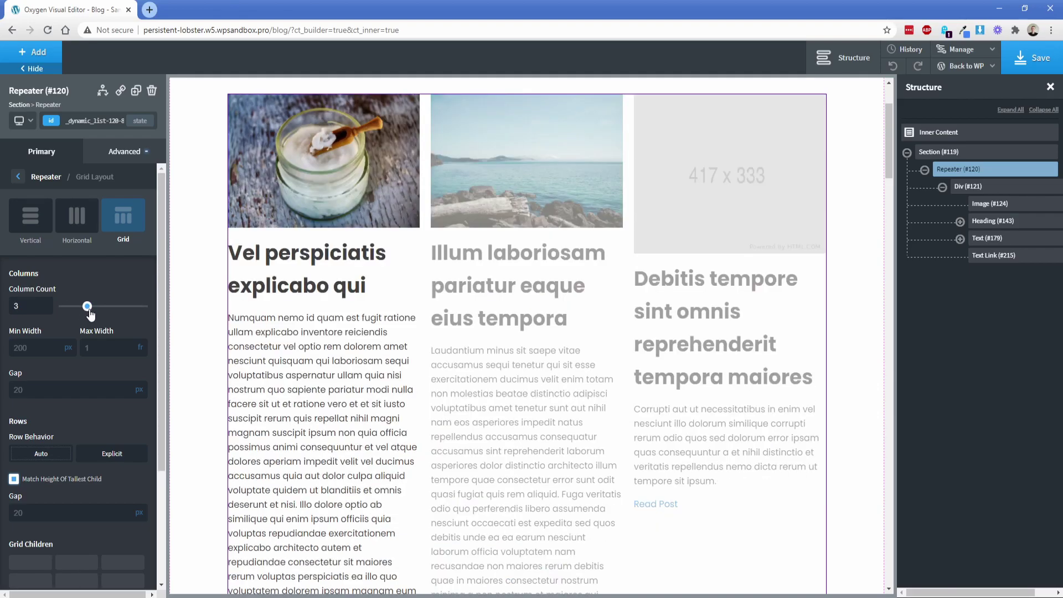
pyautogui.moveTo(91, 314); pyautogui.dragTo(99, 314)
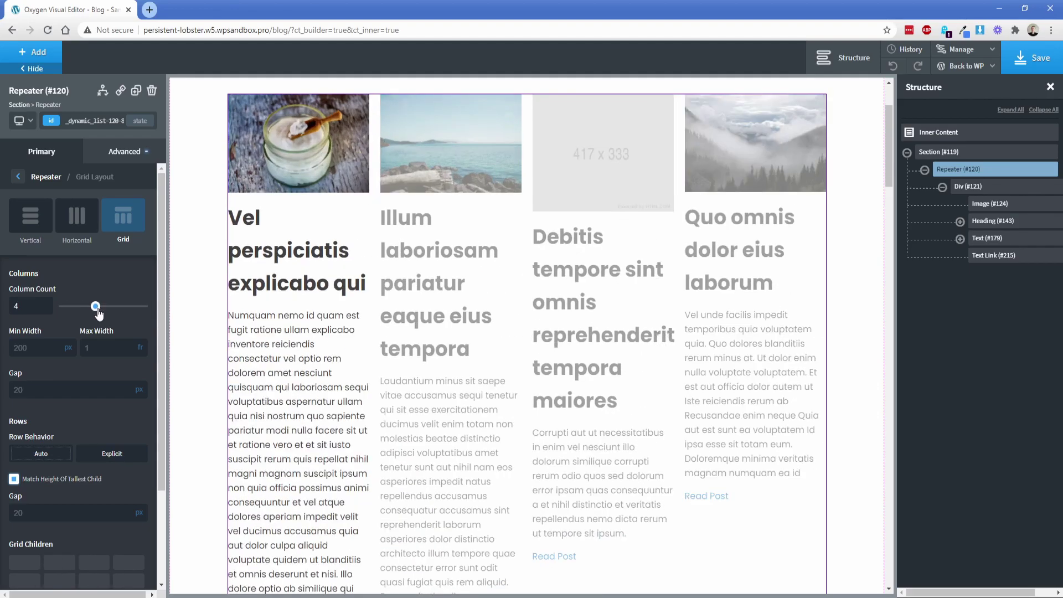
# Step: Change the post title heading tag to h2 with a 24 px font size
pyautogui.click(249, 260)
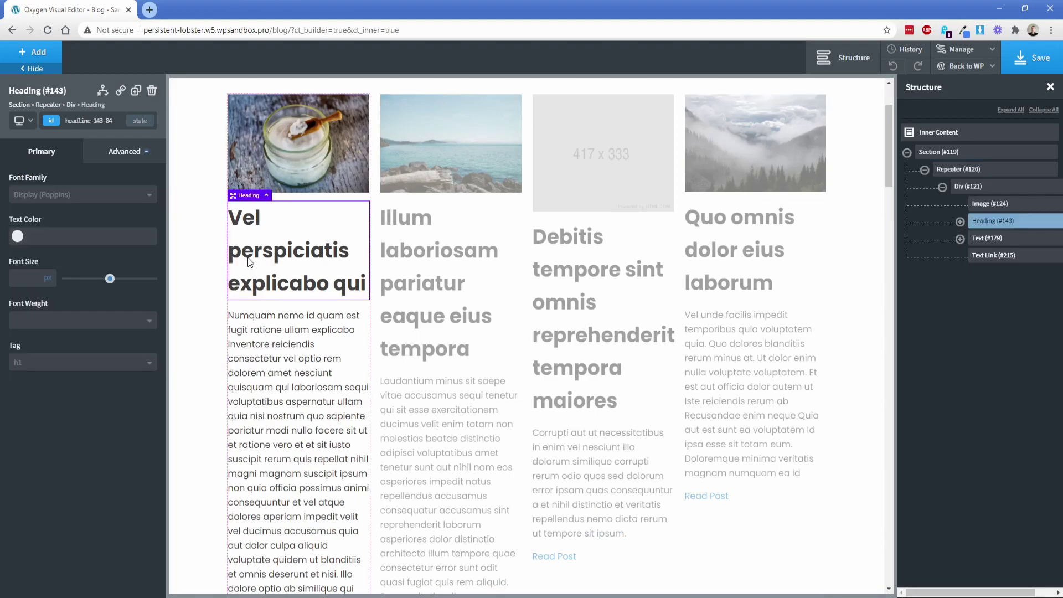
pyautogui.click(44, 366)
pyautogui.click(44, 394)
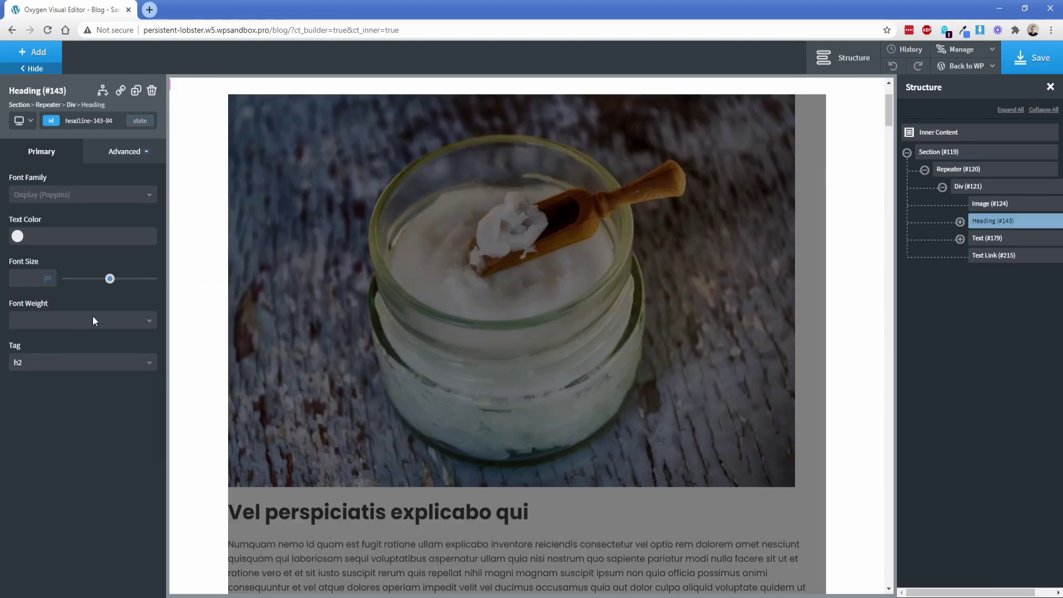
pyautogui.click(29, 277)
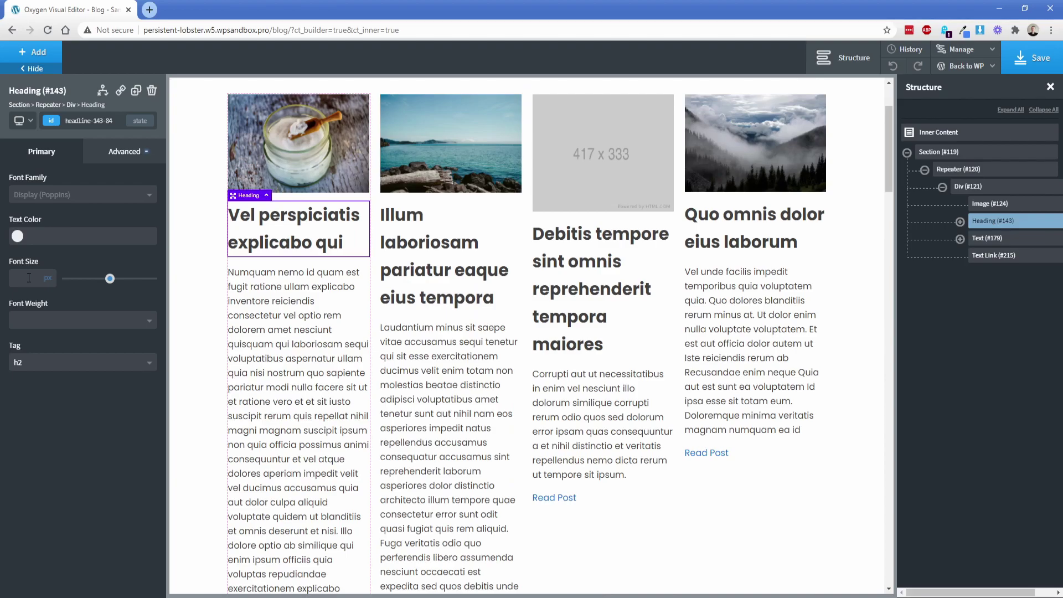
pyautogui.write('28')
pyautogui.press('BackSpace')
pyautogui.write('4')
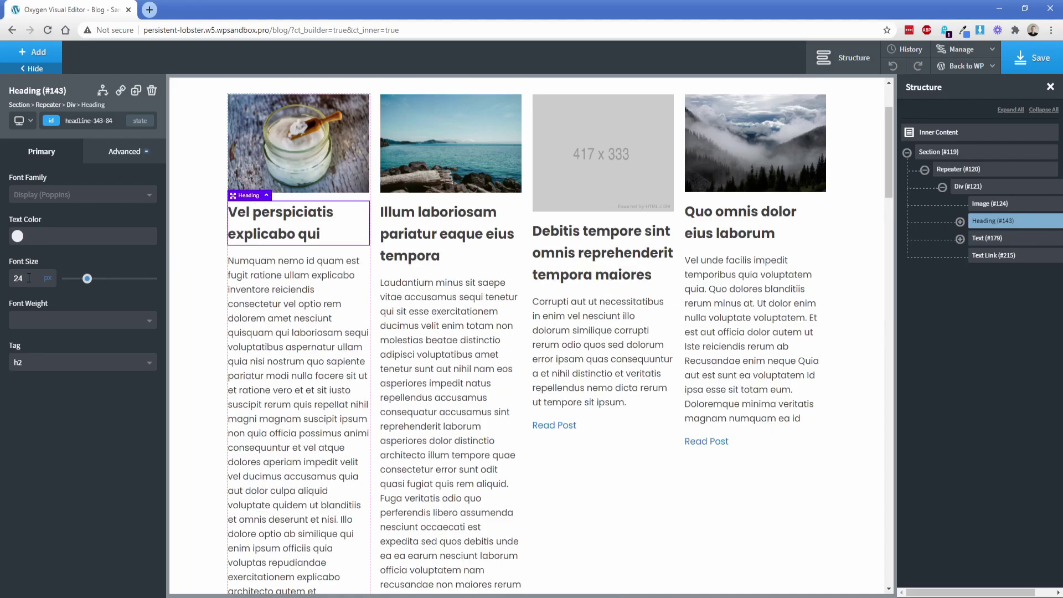
# Step: Reopen the Repeater's grid settings, try Column Count 3, then return it to 4
pyautogui.click(48, 105)
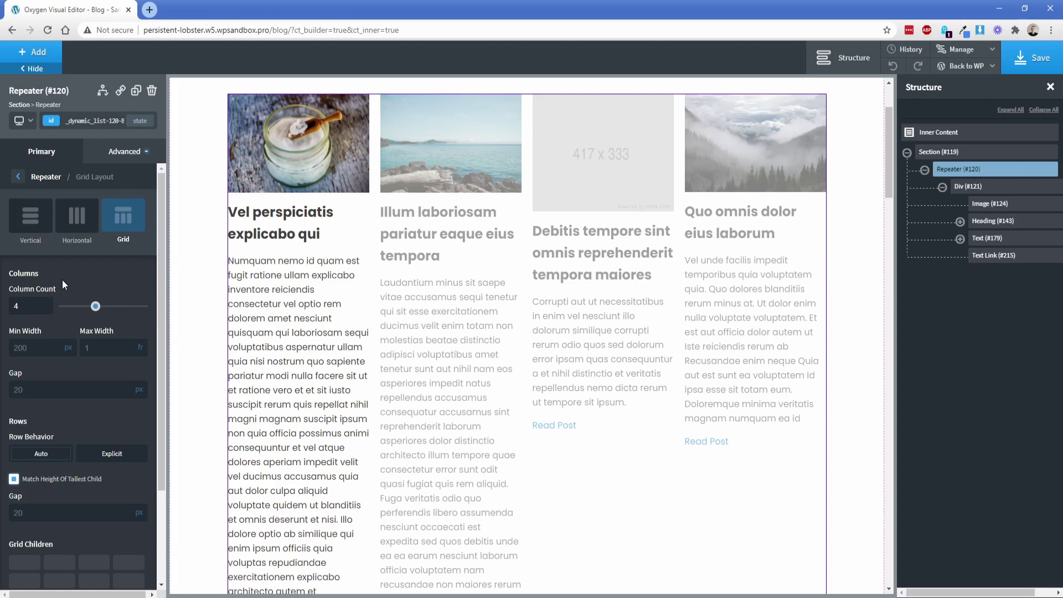
pyautogui.scroll(-2, 67, 368)
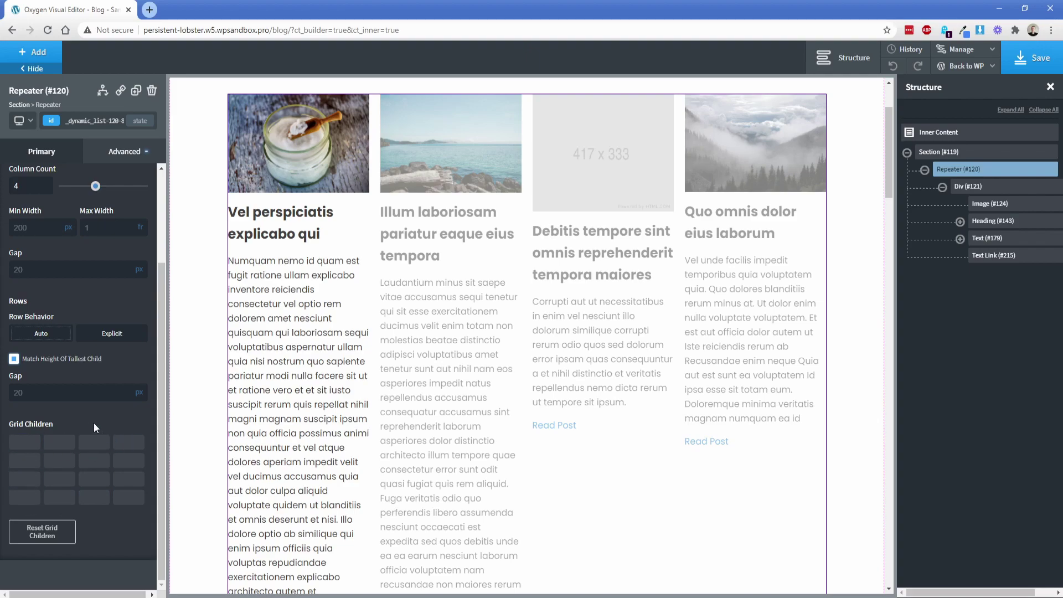
pyautogui.moveTo(95, 186); pyautogui.dragTo(87, 186)
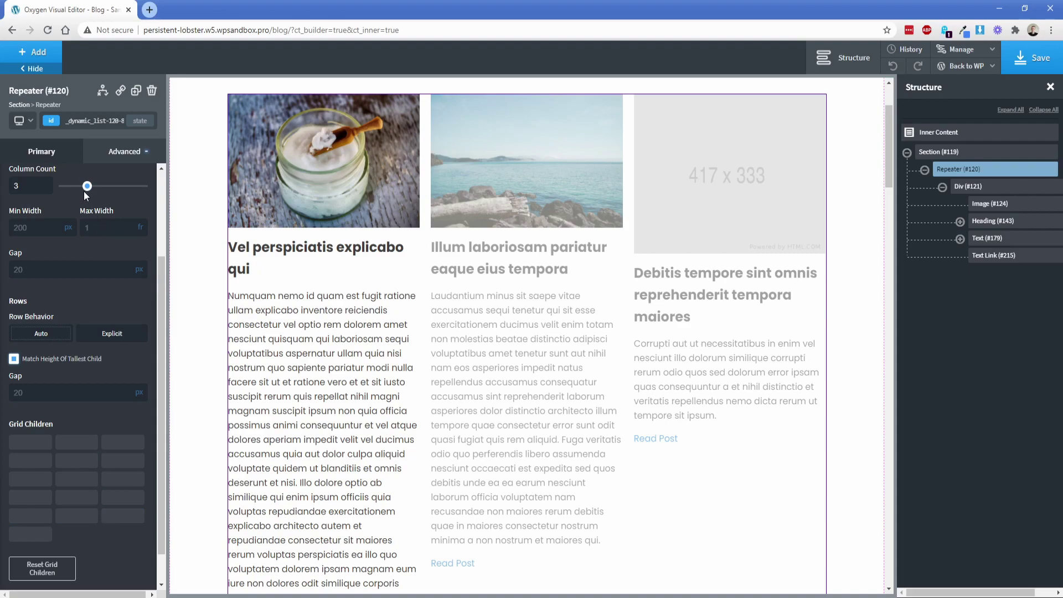
pyautogui.moveTo(87, 186); pyautogui.dragTo(96, 186)
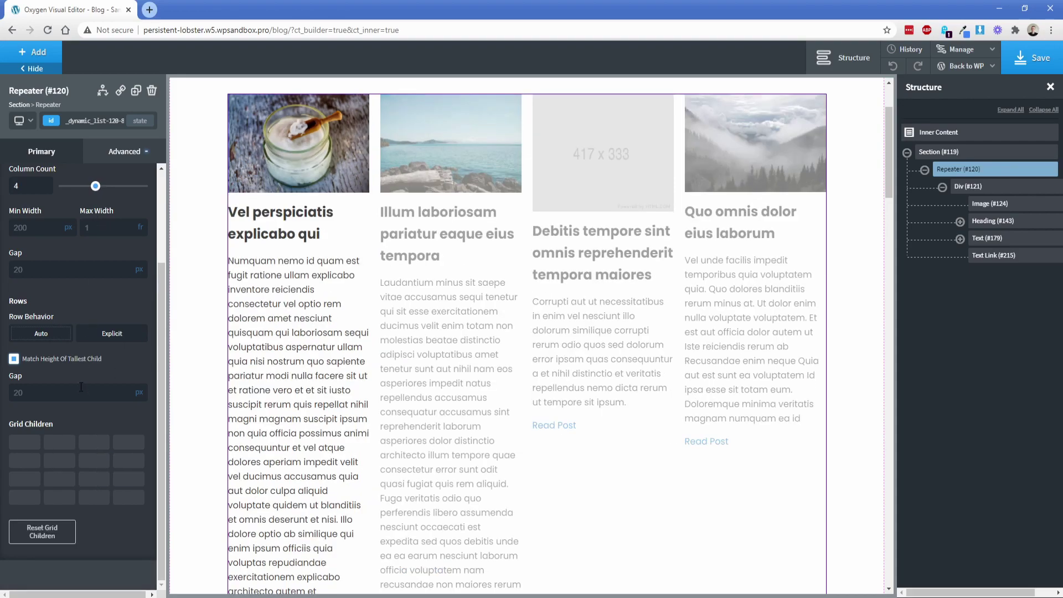
# Step: Set Column Span to 2 on three more grid children under Grid Children
pyautogui.click(23, 448)
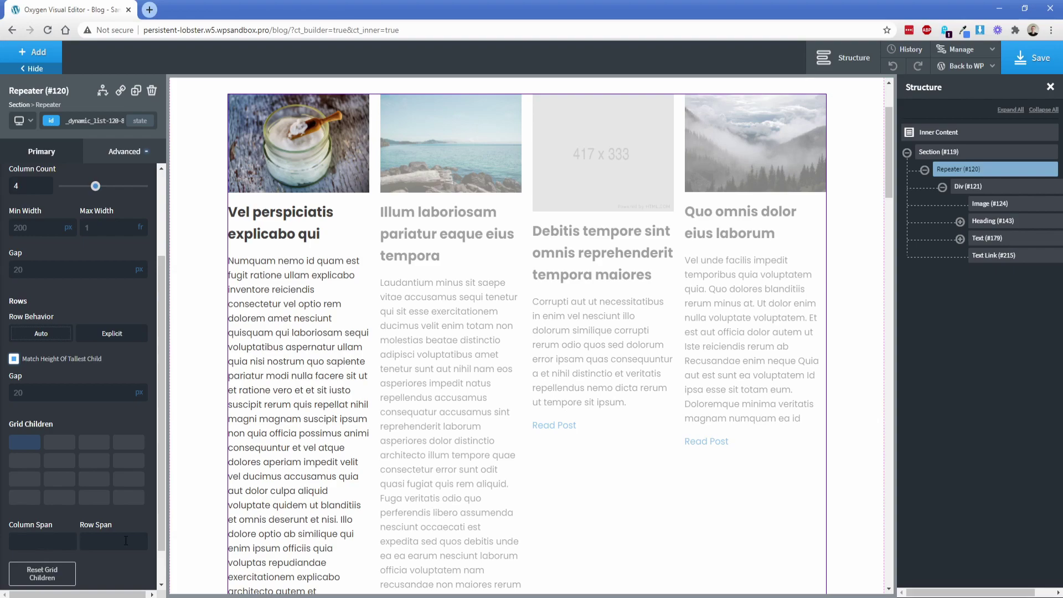
pyautogui.write('2')
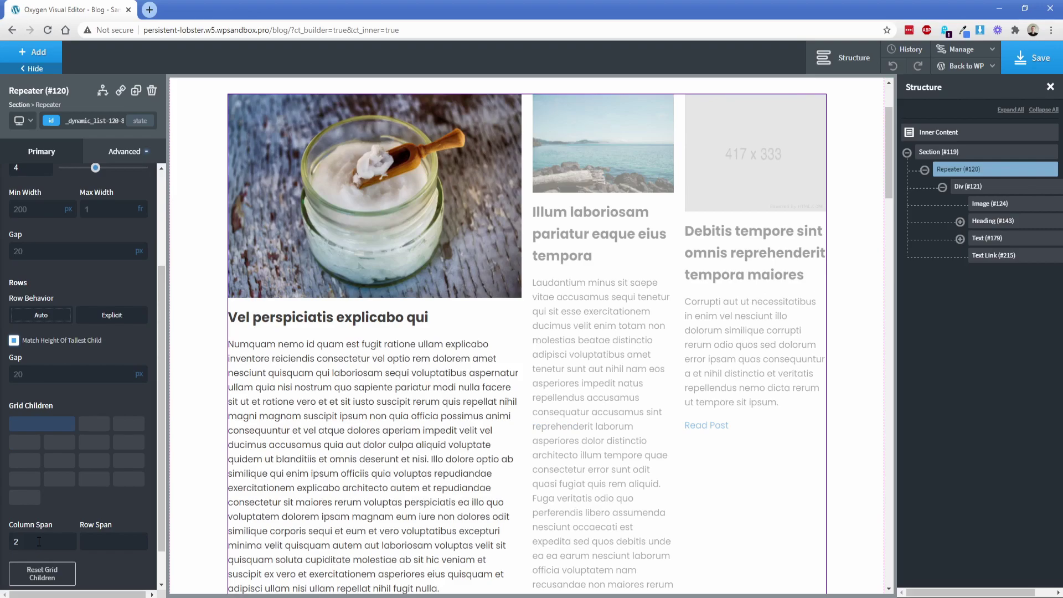
pyautogui.scroll(-1, 185, 426)
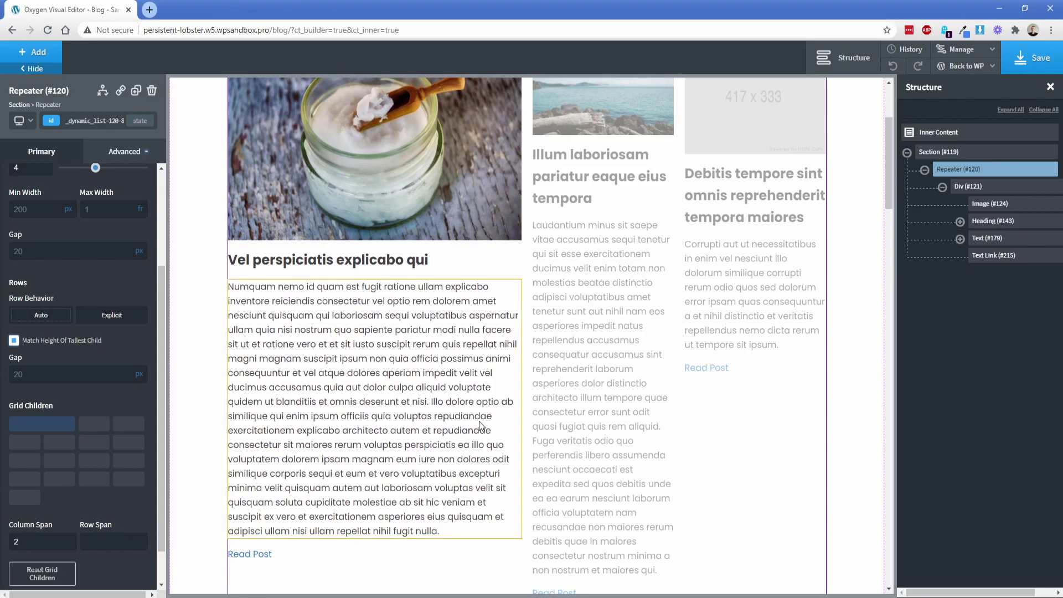
pyautogui.scroll(-3, 466, 412)
pyautogui.scroll(-3, 463, 413)
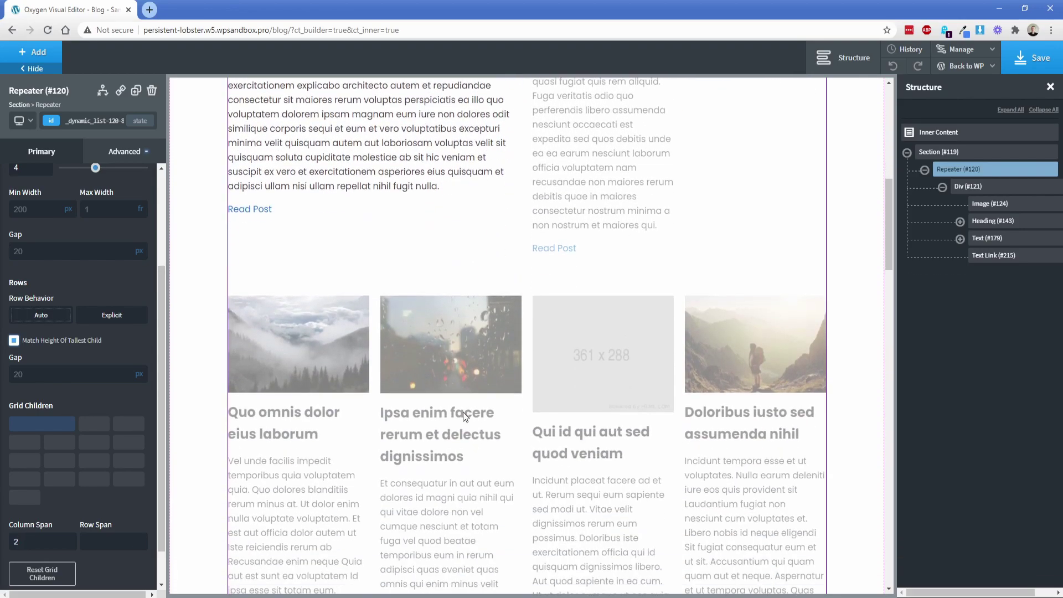
pyautogui.scroll(-5, 464, 413)
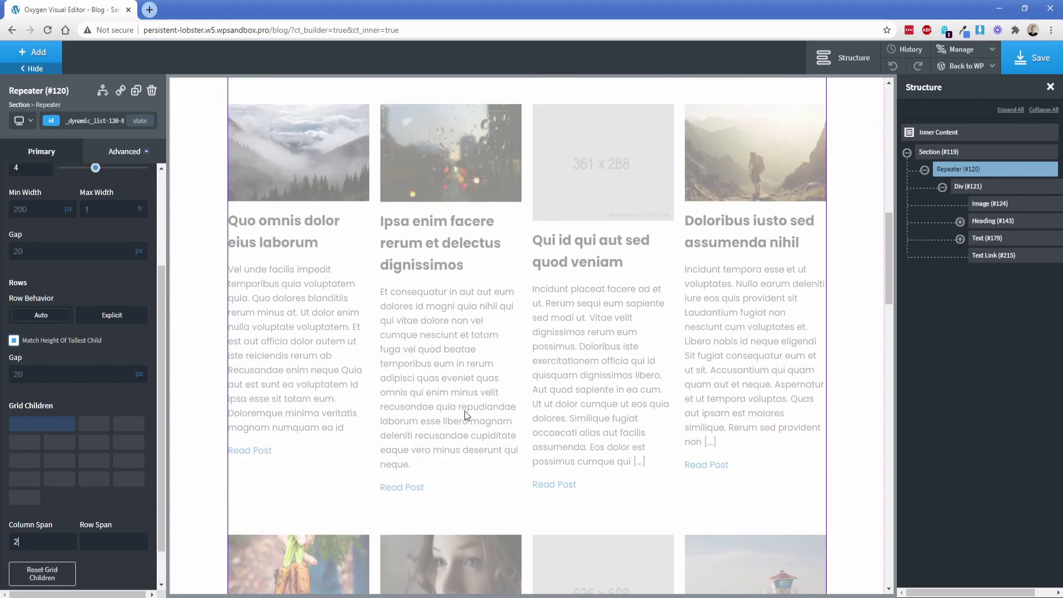
pyautogui.scroll(1, 466, 414)
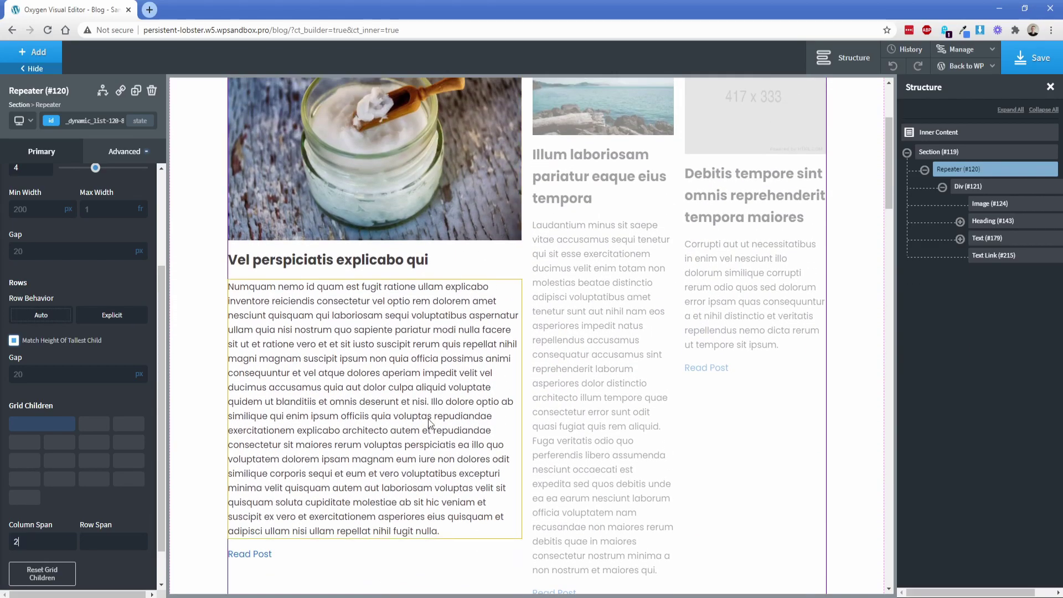
pyautogui.click(96, 447)
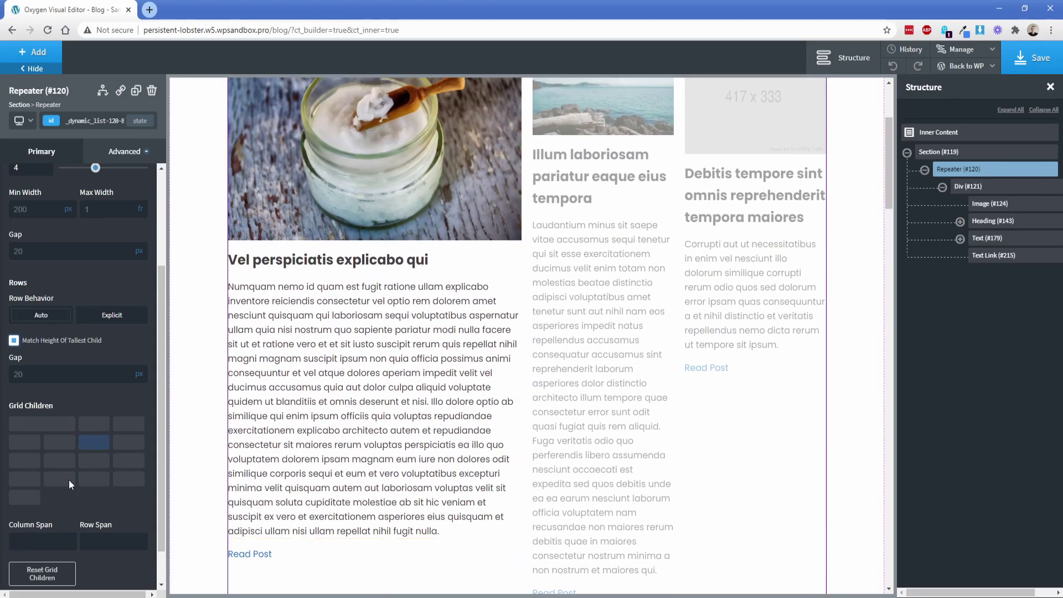
pyautogui.click(40, 539)
pyautogui.write('2')
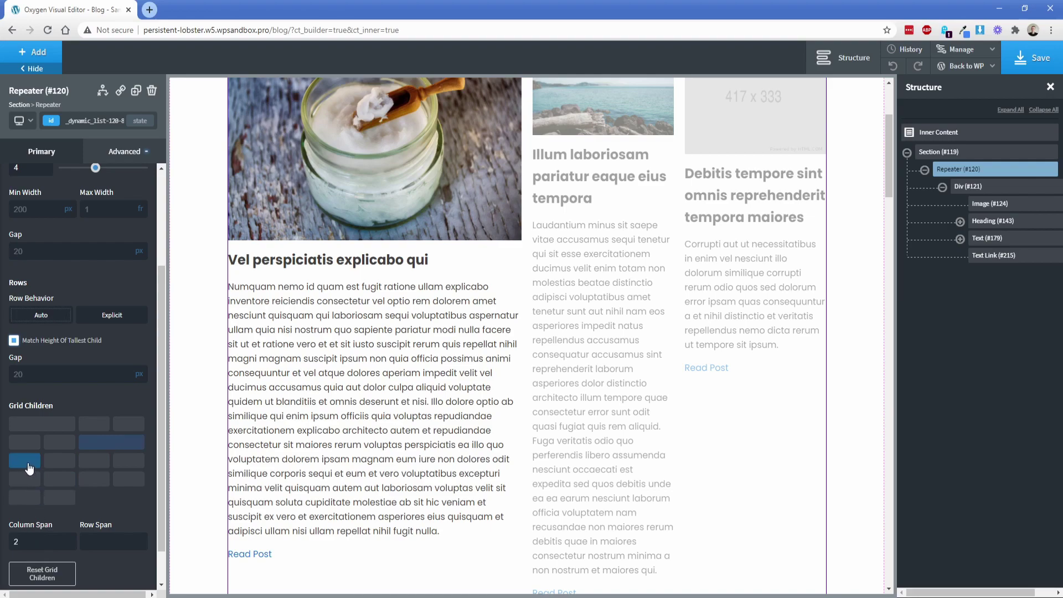
pyautogui.click(80, 498)
pyautogui.write('2')
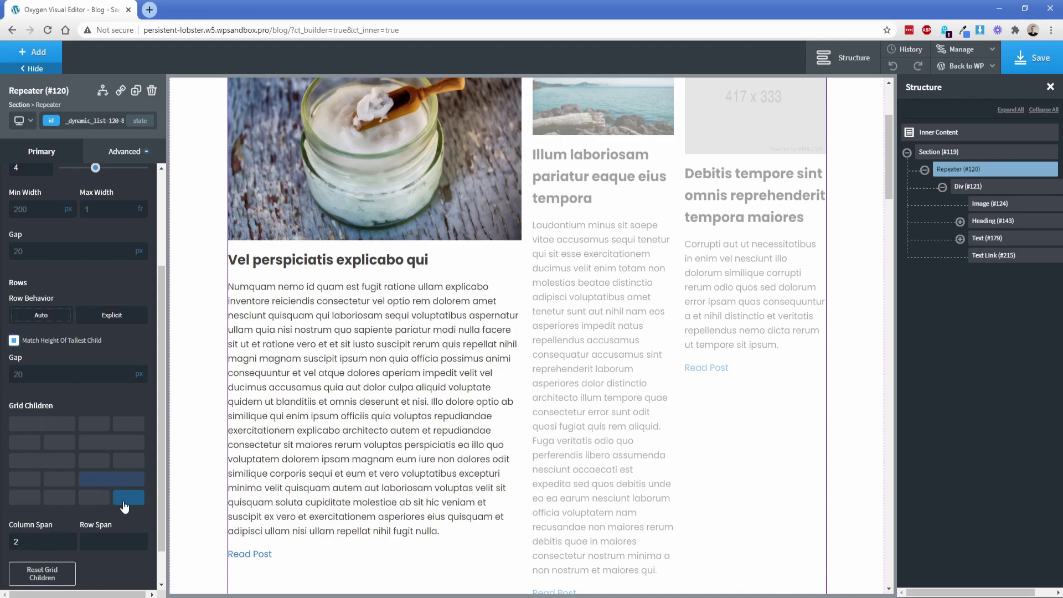
# Step: Save the layout and open the page's live front end via Back to WP > Frontend
pyautogui.click(1016, 69)
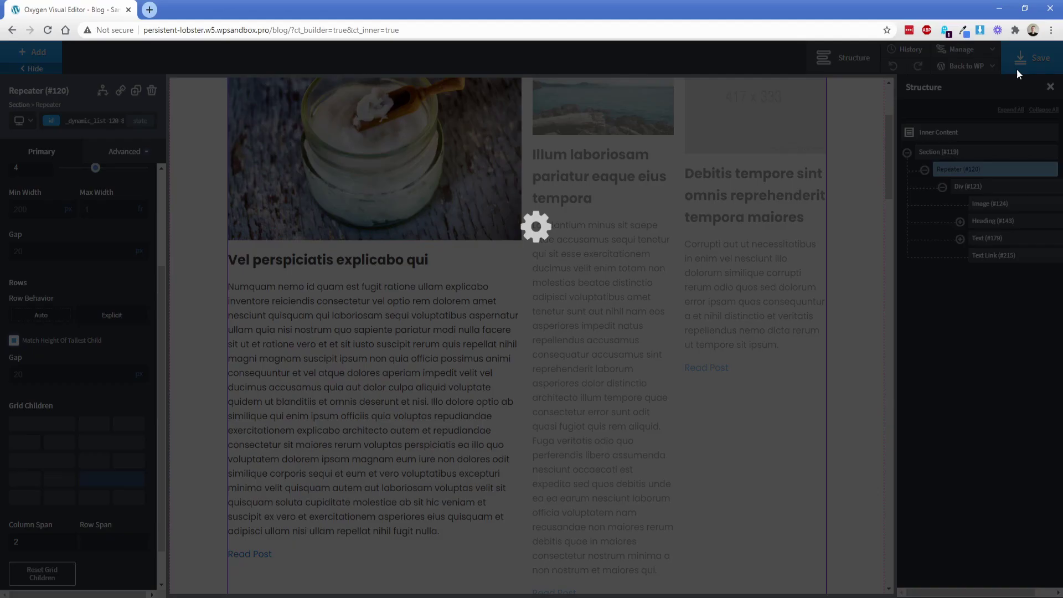
pyautogui.moveTo(963, 69)
pyautogui.click(952, 104)
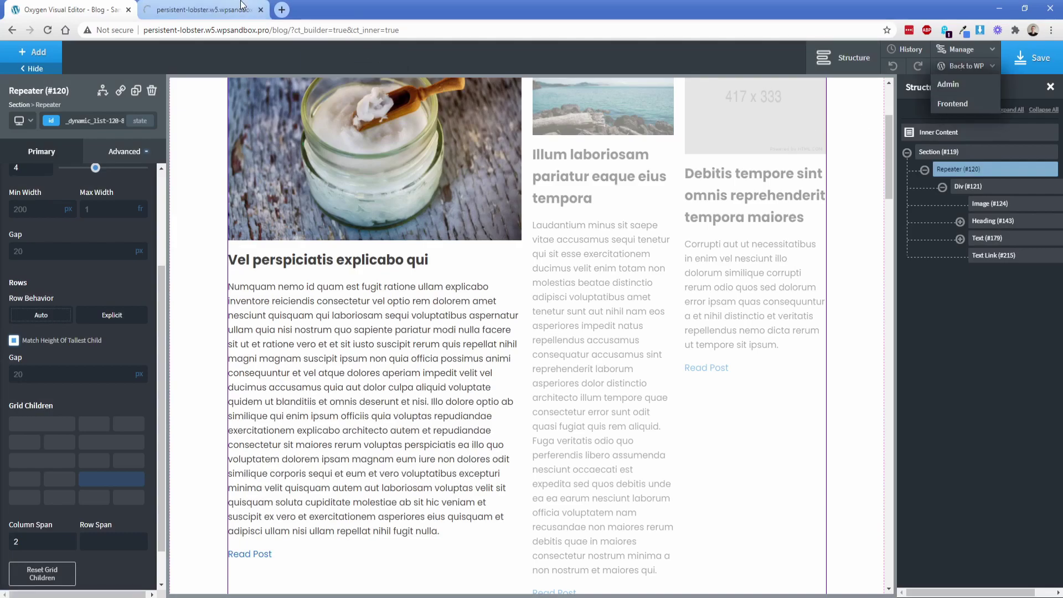
pyautogui.click(188, 9)
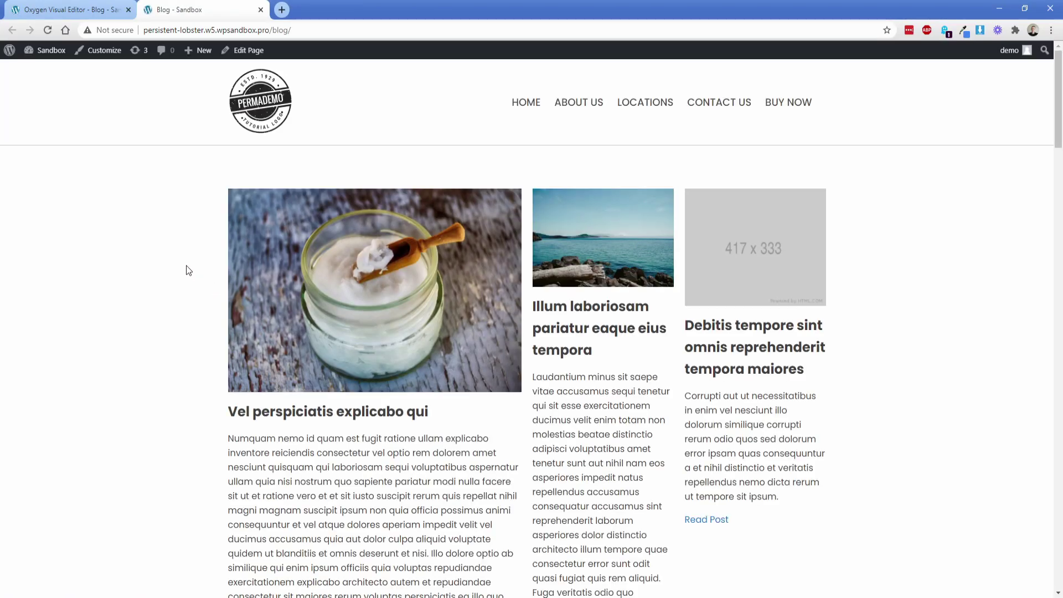
# Step: Scroll through the Blog - Sandbox page to review the wide two-column cards
pyautogui.scroll(-2, 187, 270)
pyautogui.scroll(-8, 185, 267)
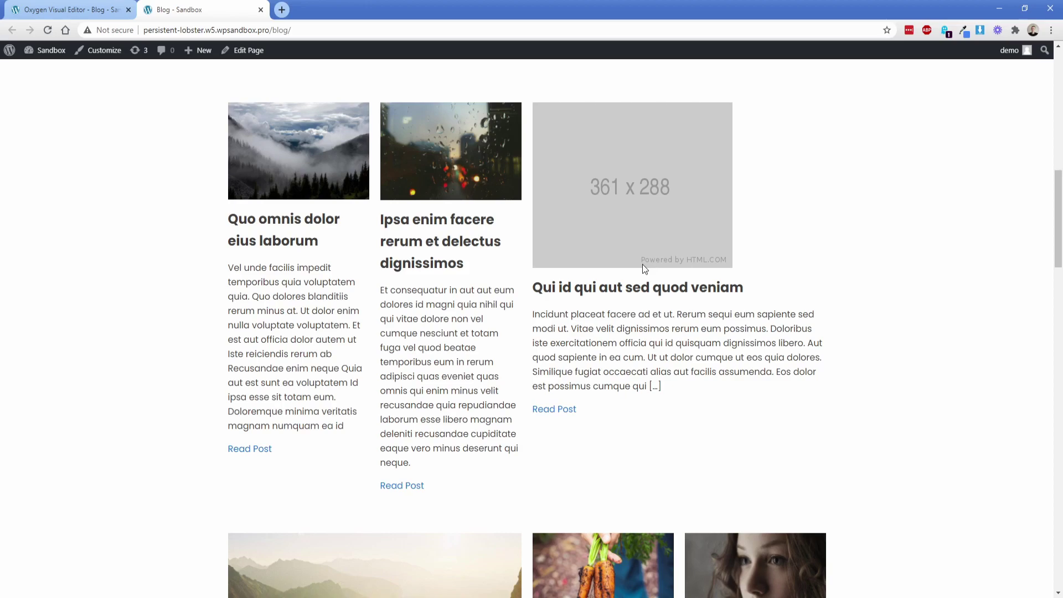
pyautogui.scroll(-7, 171, 290)
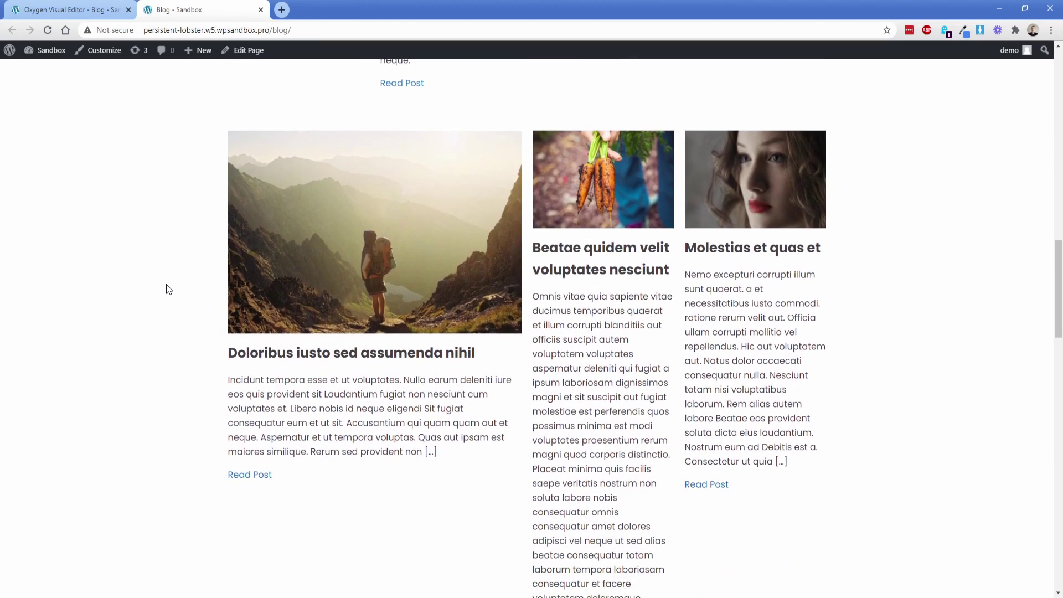
pyautogui.scroll(-10, 167, 284)
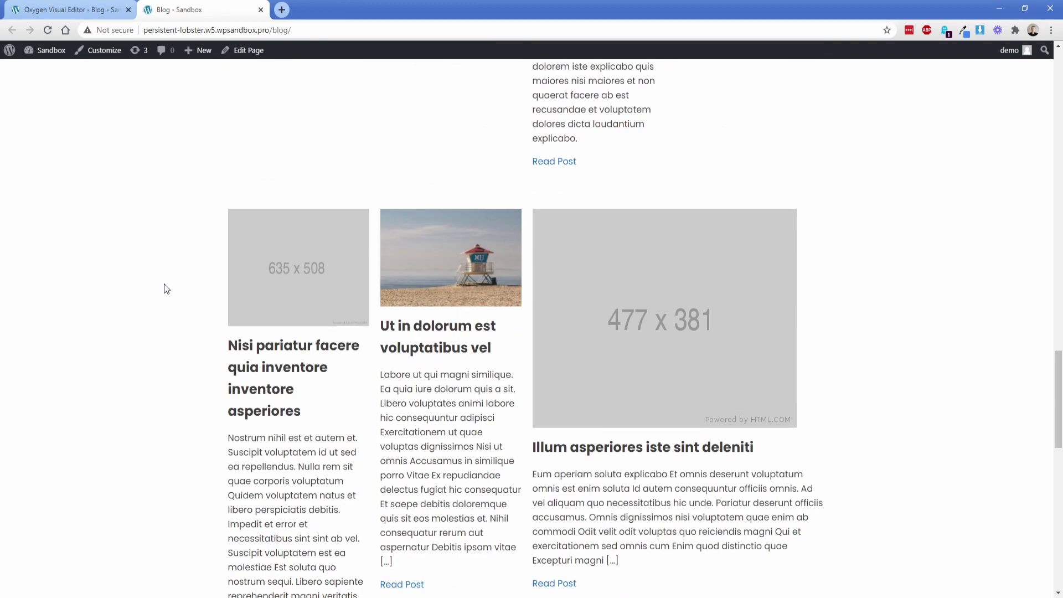
pyautogui.scroll(-3, 164, 284)
pyautogui.scroll(-7, 166, 292)
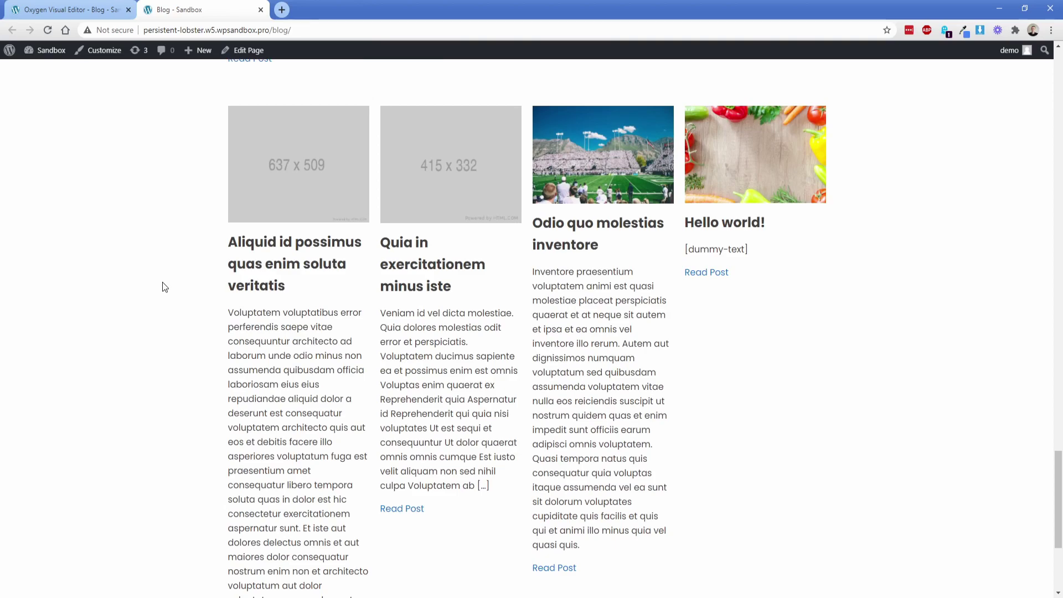
pyautogui.scroll(-4, 172, 274)
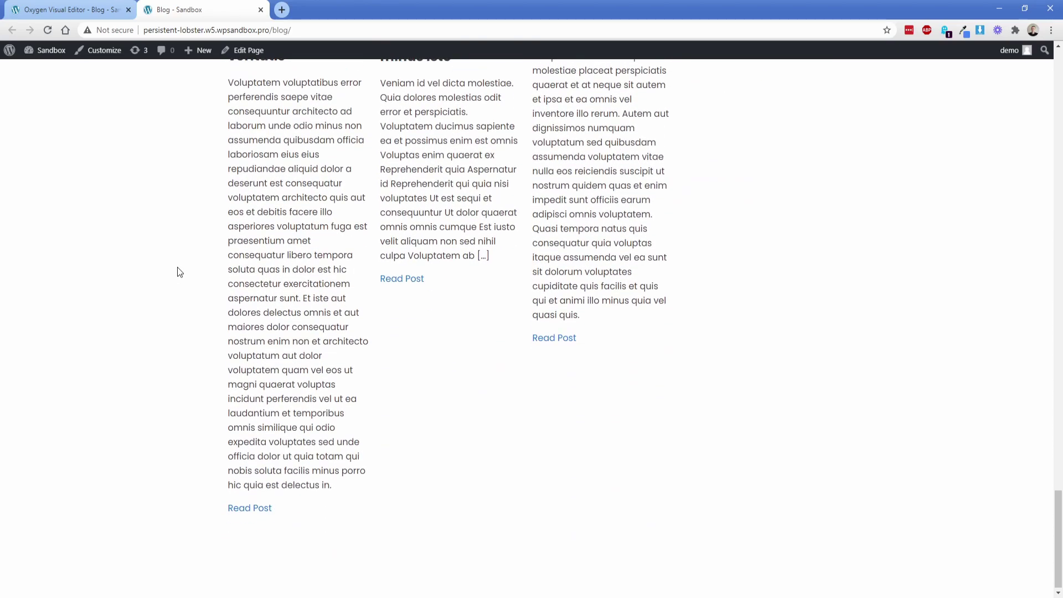
pyautogui.scroll(-10, 183, 255)
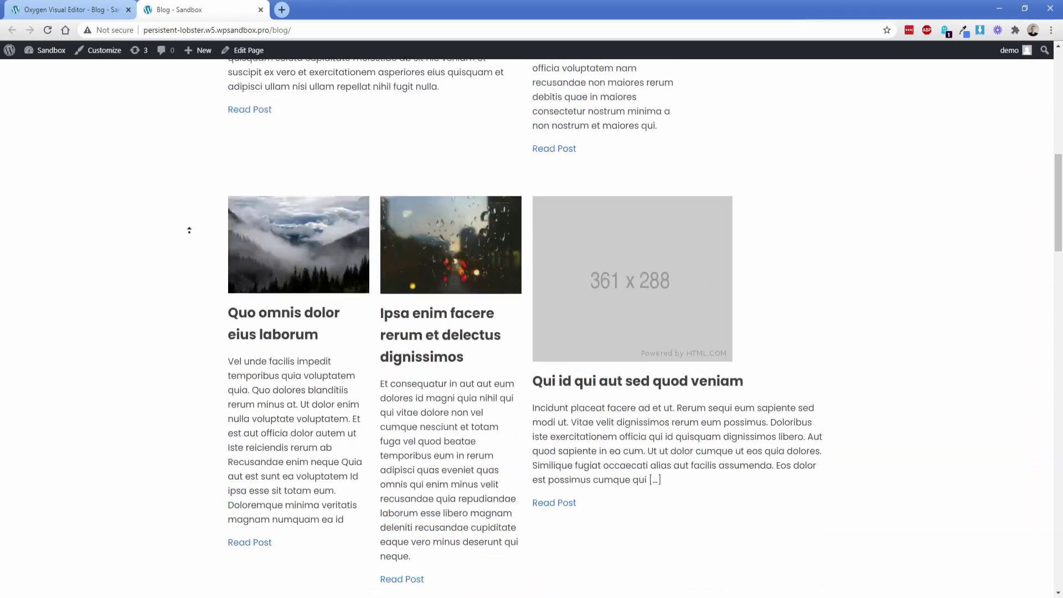
pyautogui.scroll(15, 189, 230)
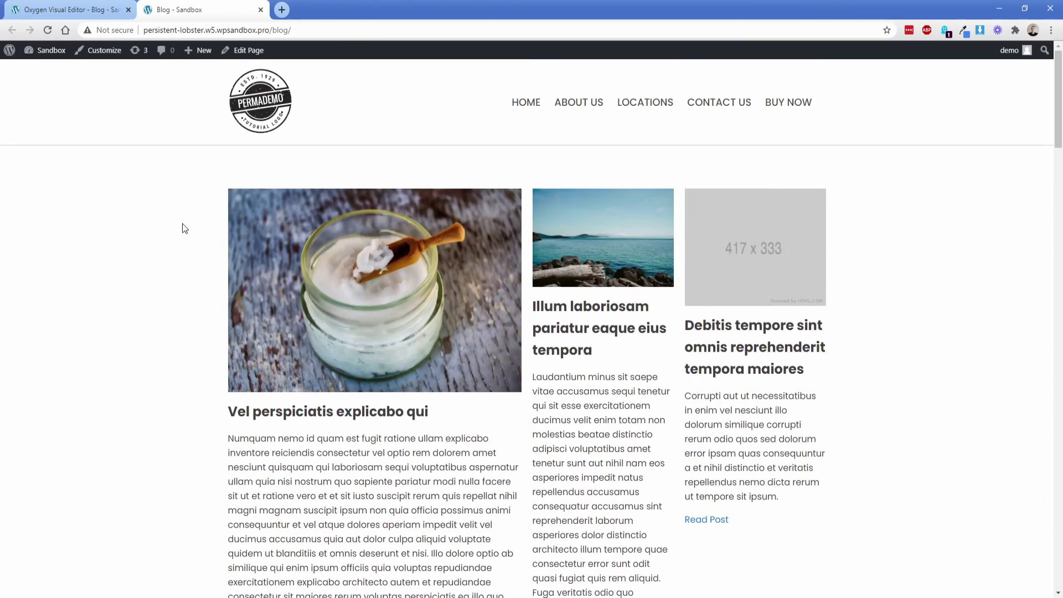
# Step: Set the Repeater's Column Count to 5 and reset all grid-child spans, confirming with OK
pyautogui.hotkey('ctrl', 'shift', 'Tab')
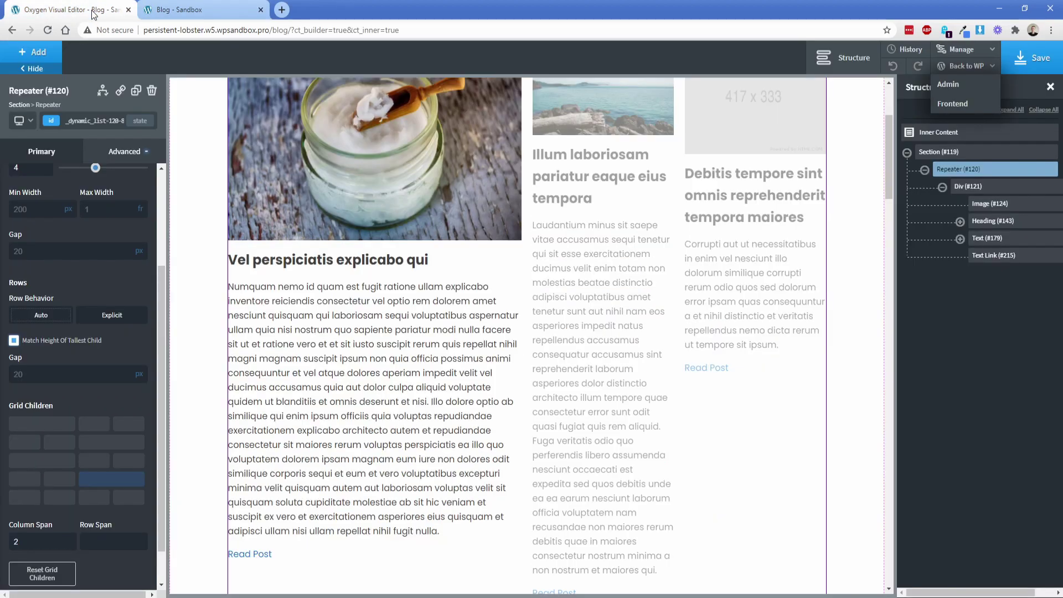
pyautogui.scroll(2, 88, 278)
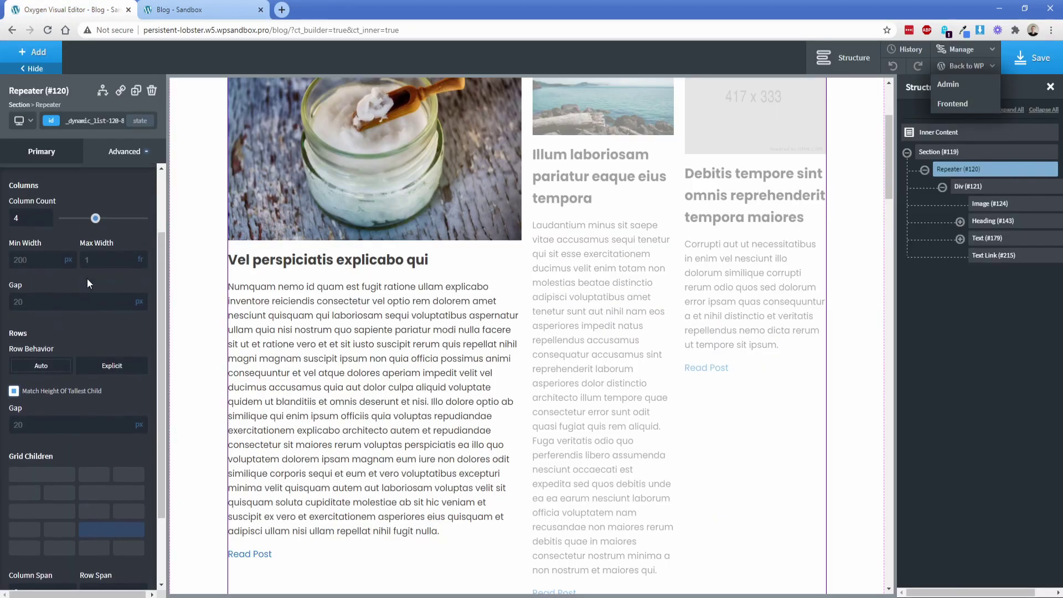
pyautogui.click(103, 232)
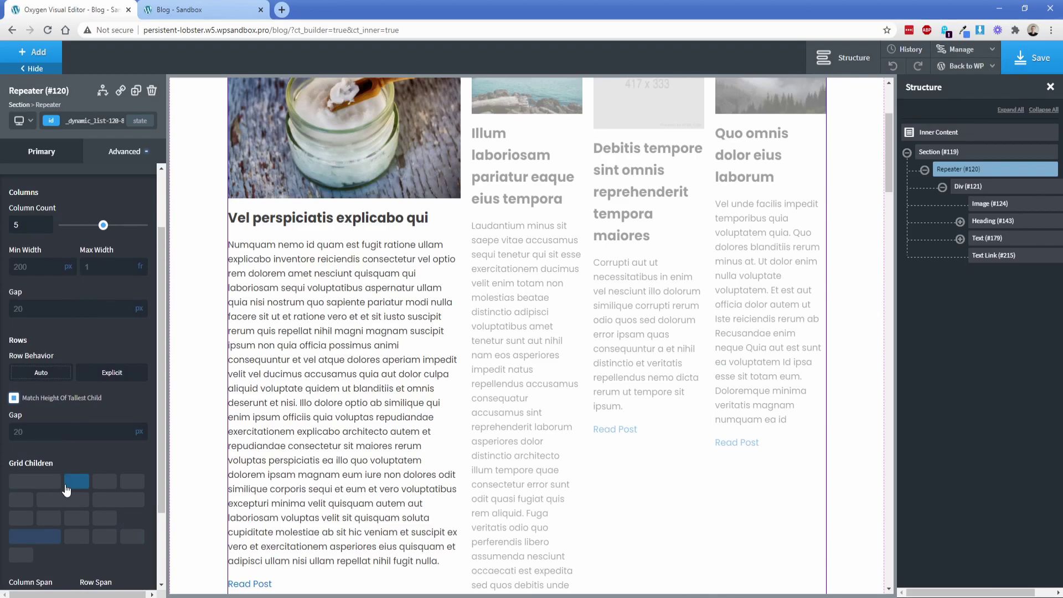
pyautogui.scroll(-2, 61, 474)
pyautogui.click(44, 532)
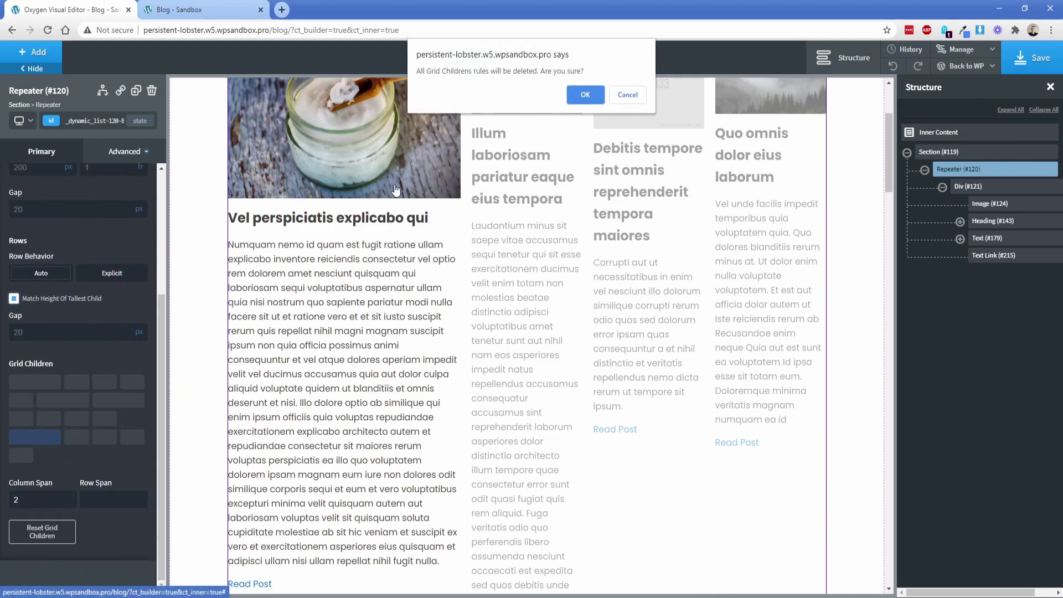
pyautogui.click(570, 100)
pyautogui.scroll(3, 300, 311)
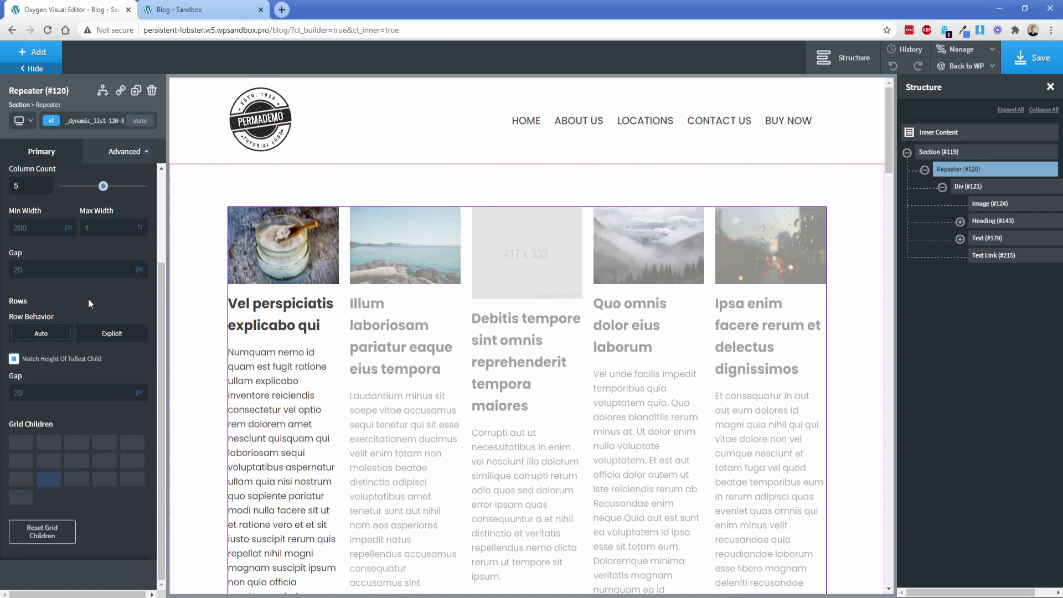
# Step: Remove the post excerpt text from the cards and make the first post card span two columns
pyautogui.click(239, 383)
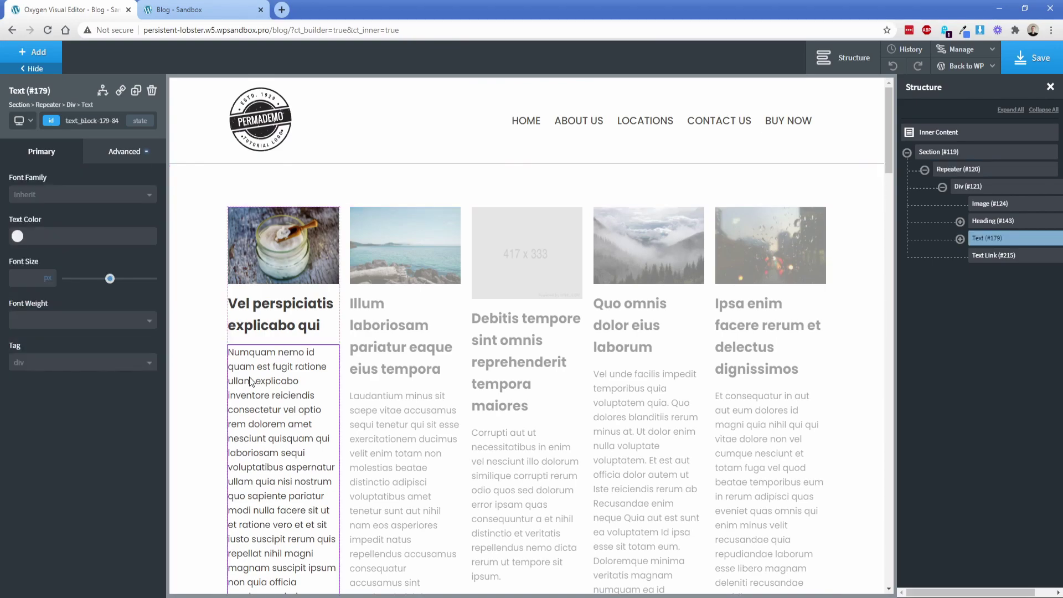
pyautogui.click(151, 94)
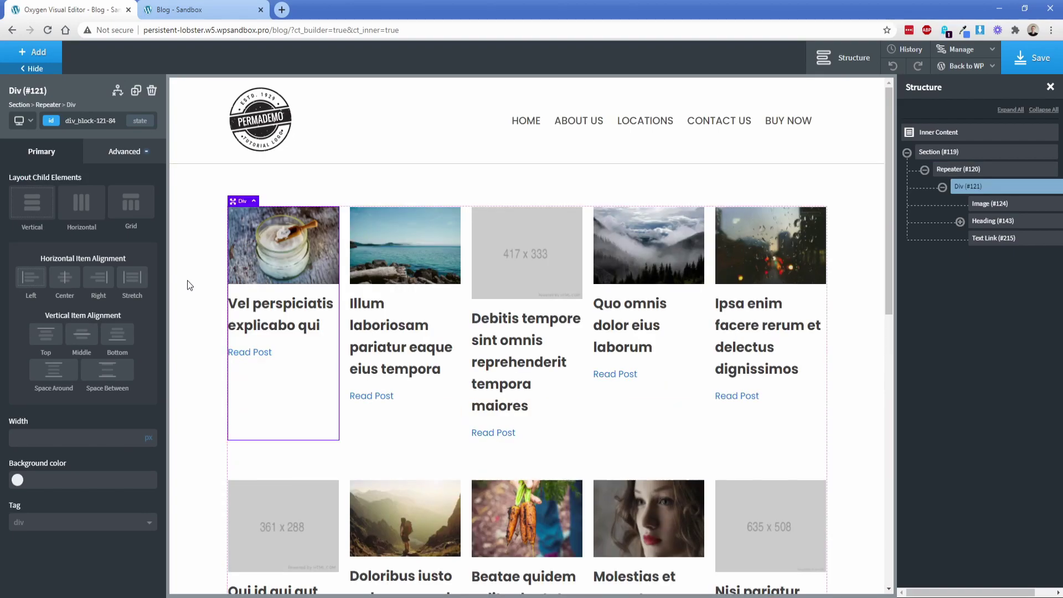
pyautogui.click(44, 106)
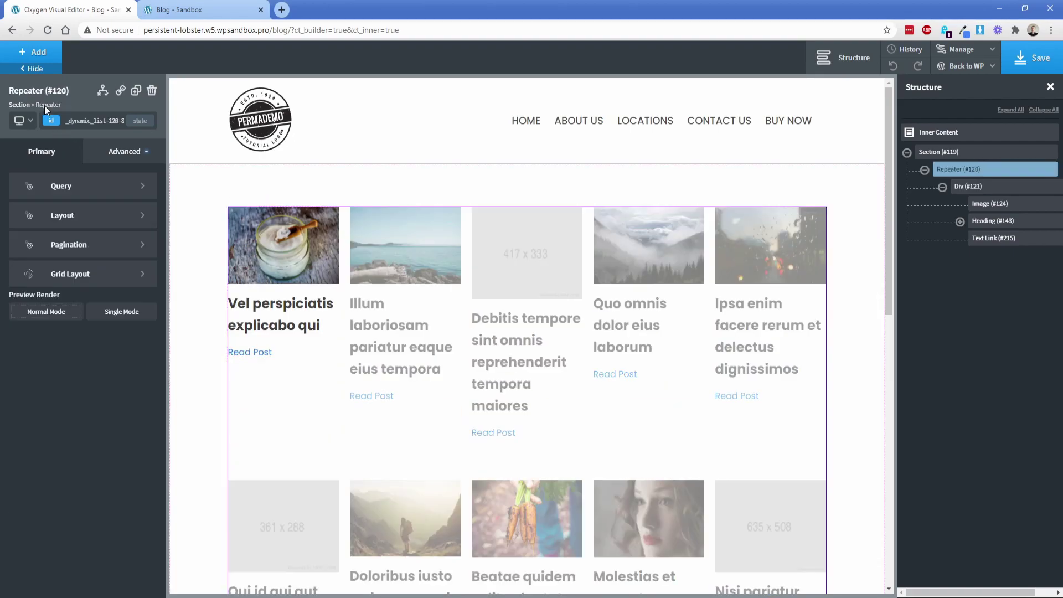
pyautogui.click(70, 274)
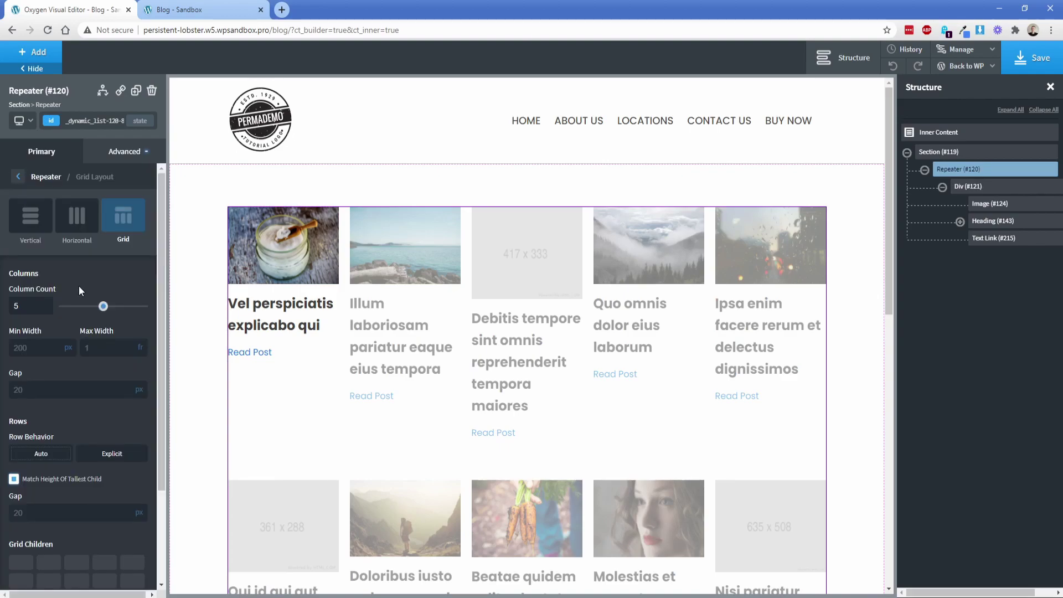
pyautogui.scroll(-3, 65, 346)
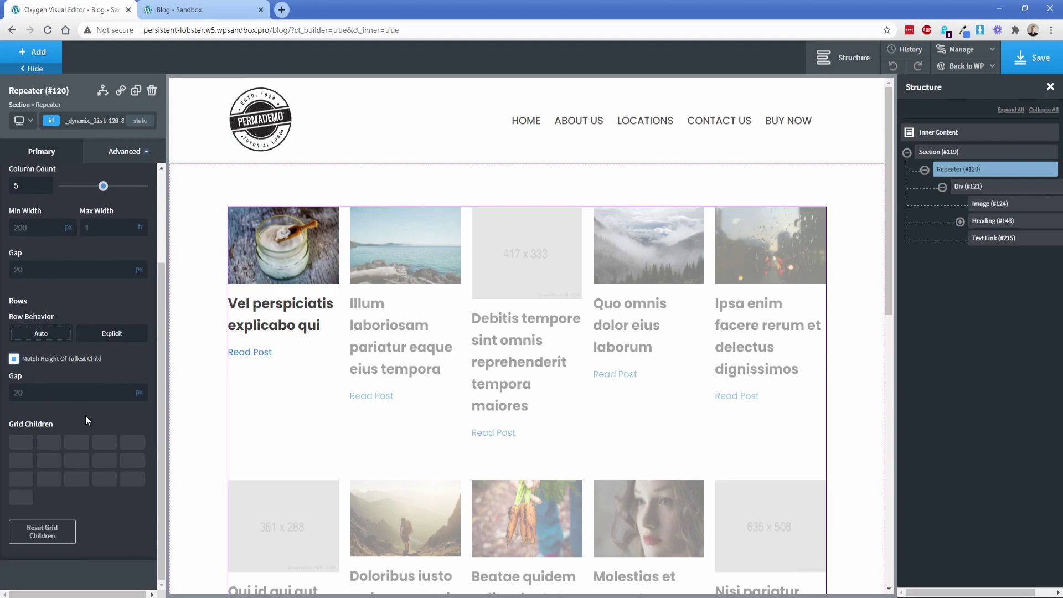
pyautogui.click(77, 479)
pyautogui.scroll(-1, 56, 457)
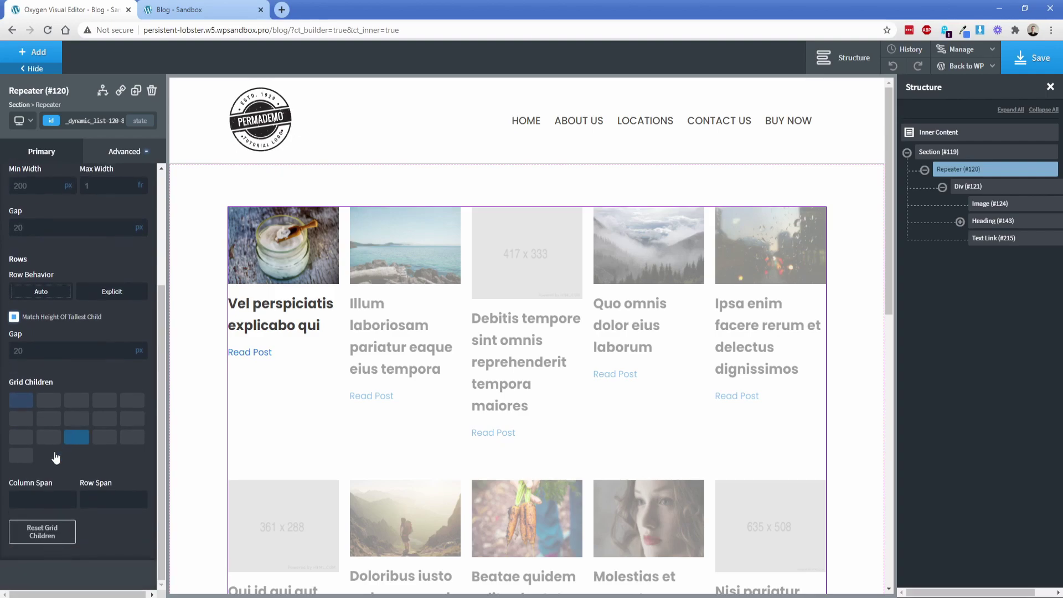
pyautogui.click(53, 495)
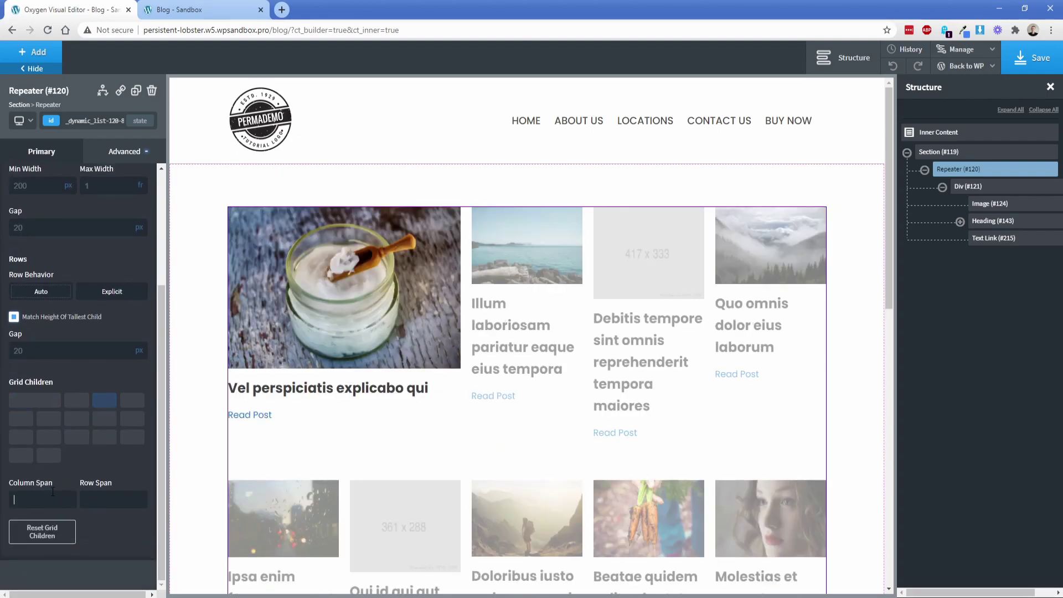
pyautogui.write('2')
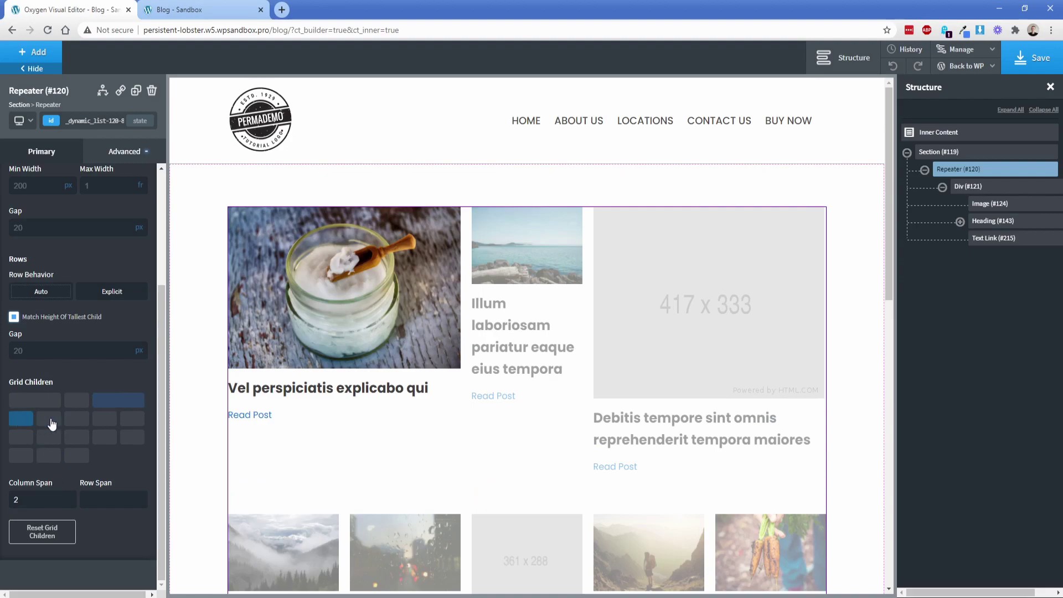
# Step: Give row 3's first and third grid children Column Span 2, then review the rows
pyautogui.click(18, 436)
pyautogui.write('2')
pyautogui.click(105, 436)
pyautogui.click(44, 493)
pyautogui.write('2')
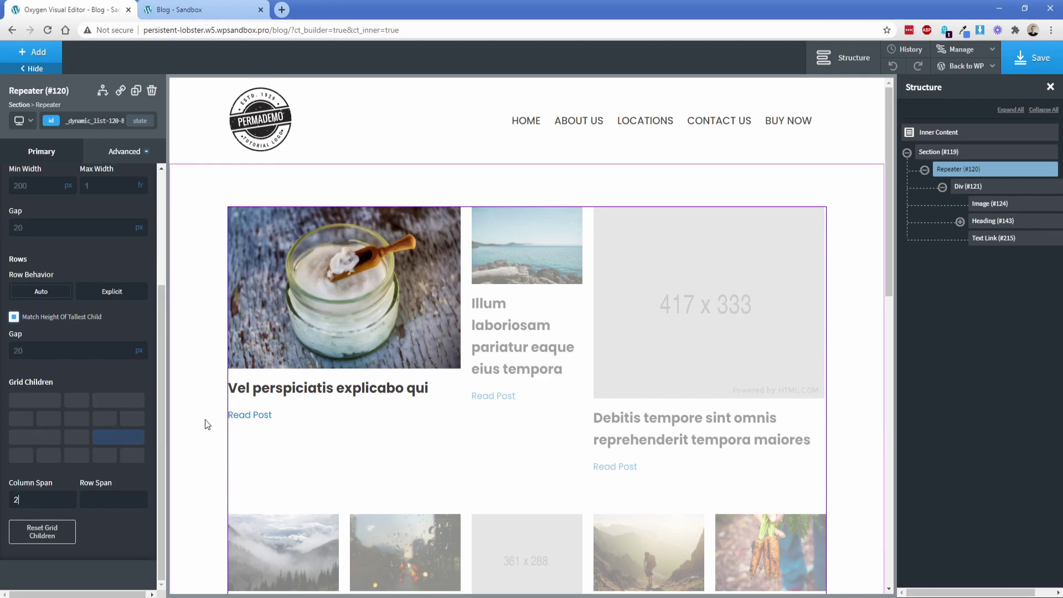
pyautogui.scroll(-4, 403, 390)
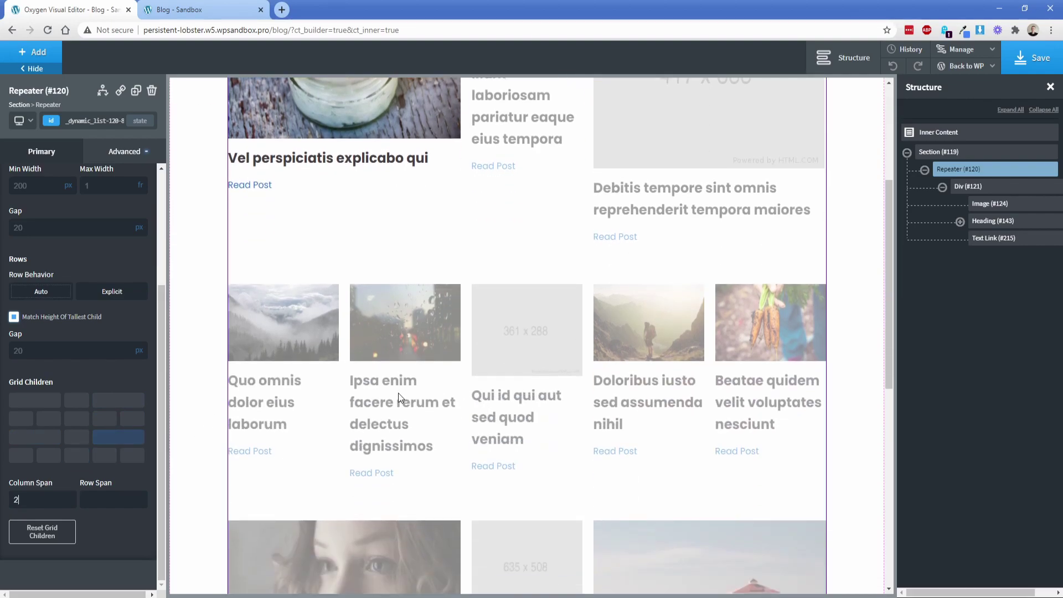
pyautogui.scroll(3, 397, 393)
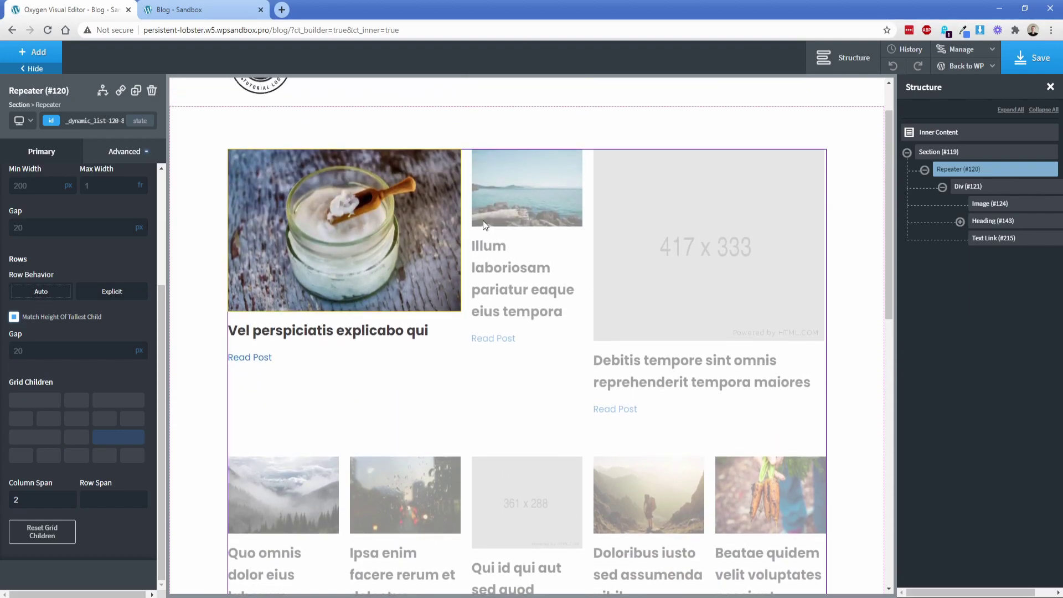
pyautogui.scroll(-10, 500, 370)
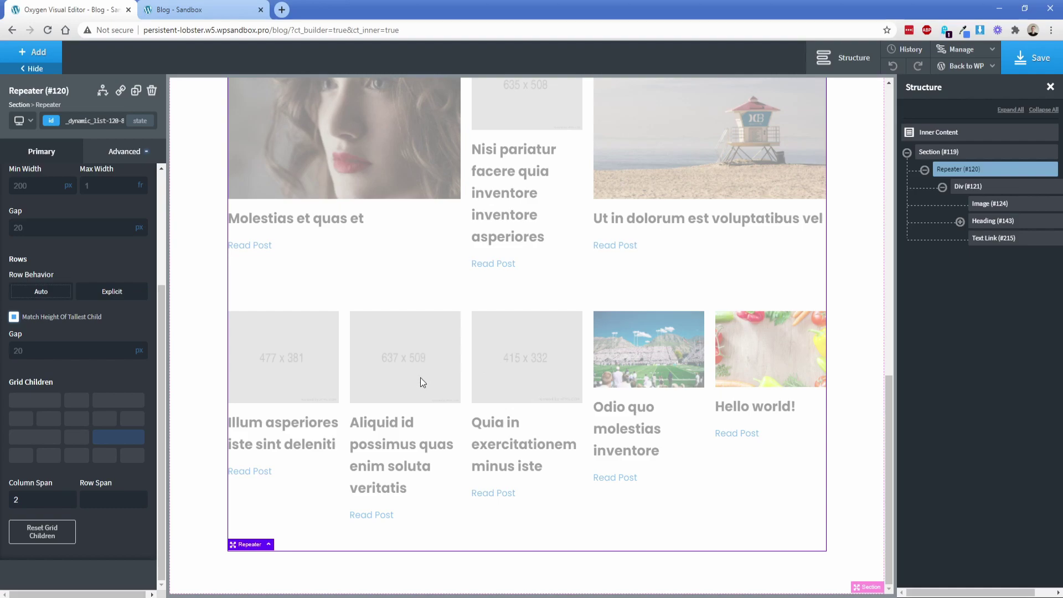
pyautogui.scroll(11, 419, 395)
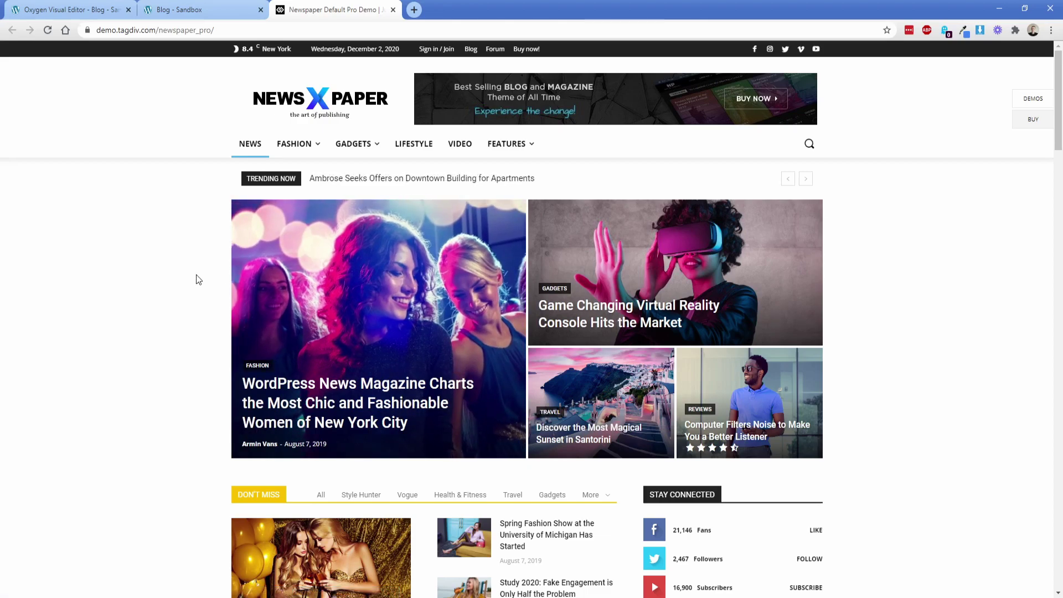
# Step: Return to the Oxygen Builder tab after studying the Newspaper demo's featured grid
pyautogui.click(190, 9)
# Step: Reduce the post grid to 2 columns and add a new Div inside the post card
pyautogui.hotkey('ctrl', 'shift', 'Tab')
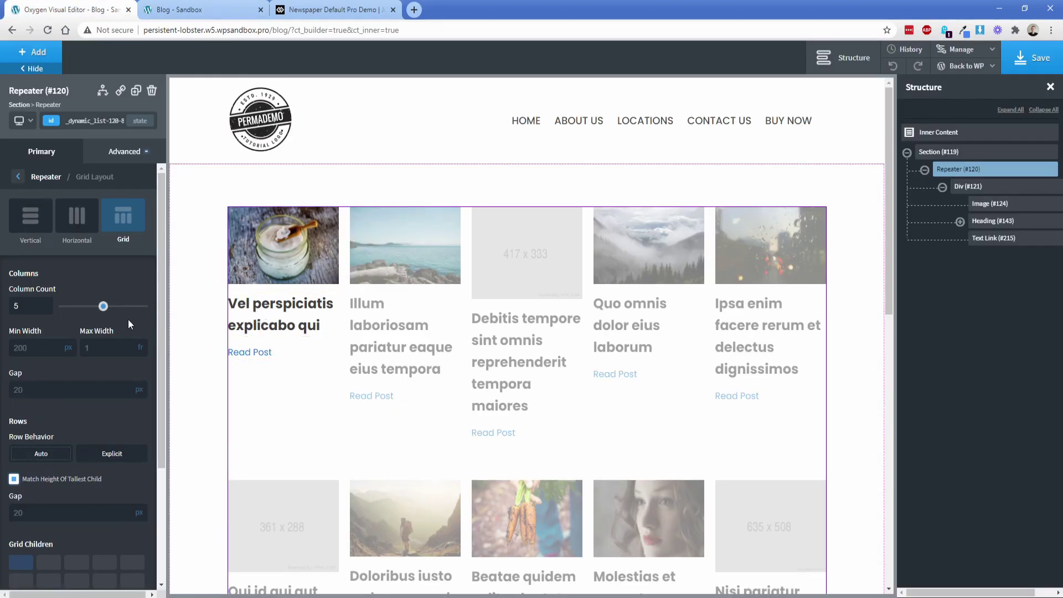
pyautogui.moveTo(104, 307); pyautogui.dragTo(79, 308)
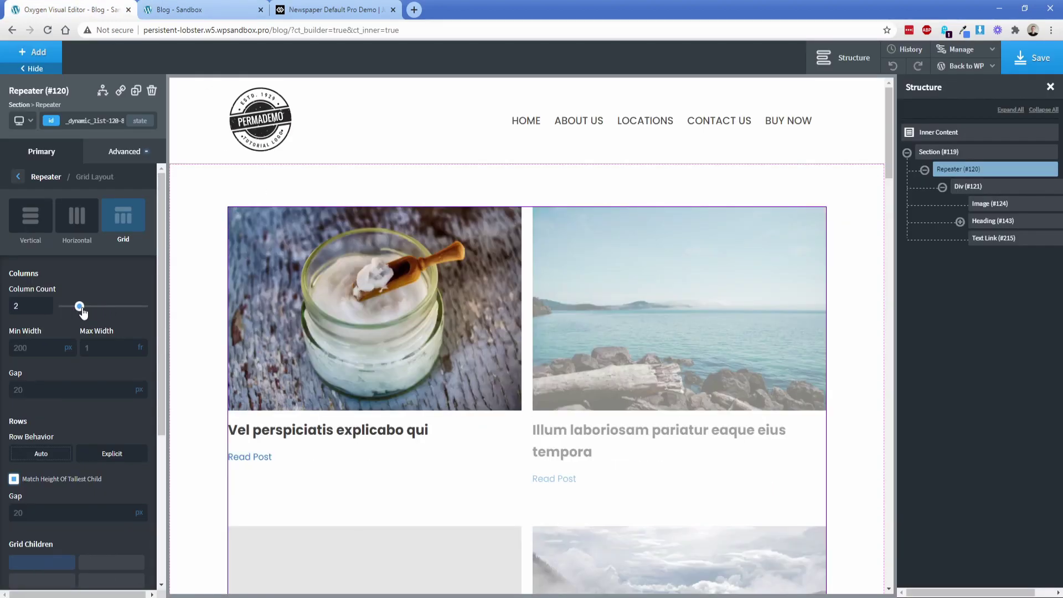
pyautogui.click(468, 428)
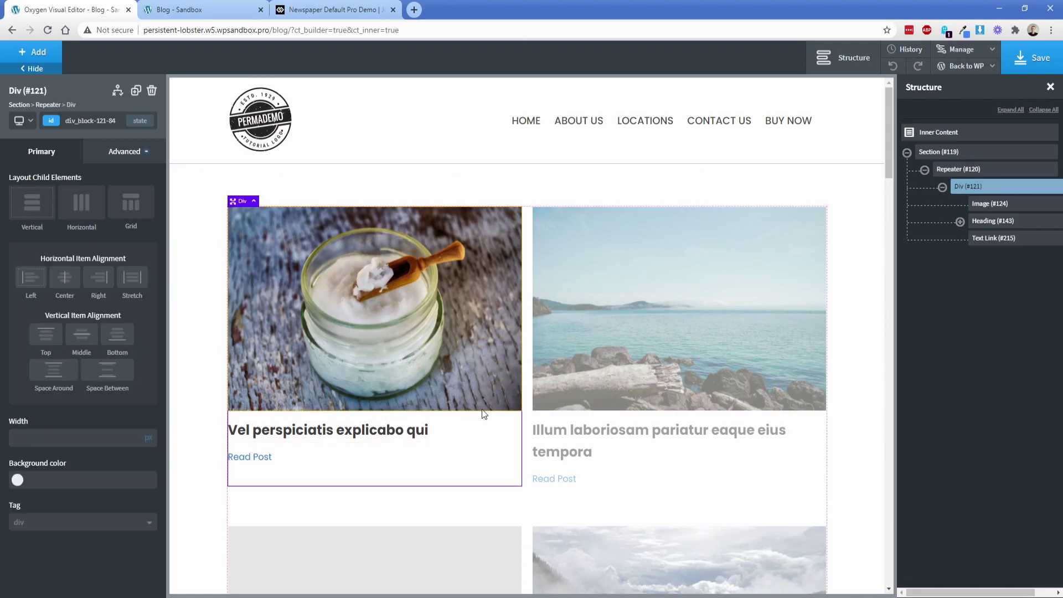
pyautogui.click(34, 52)
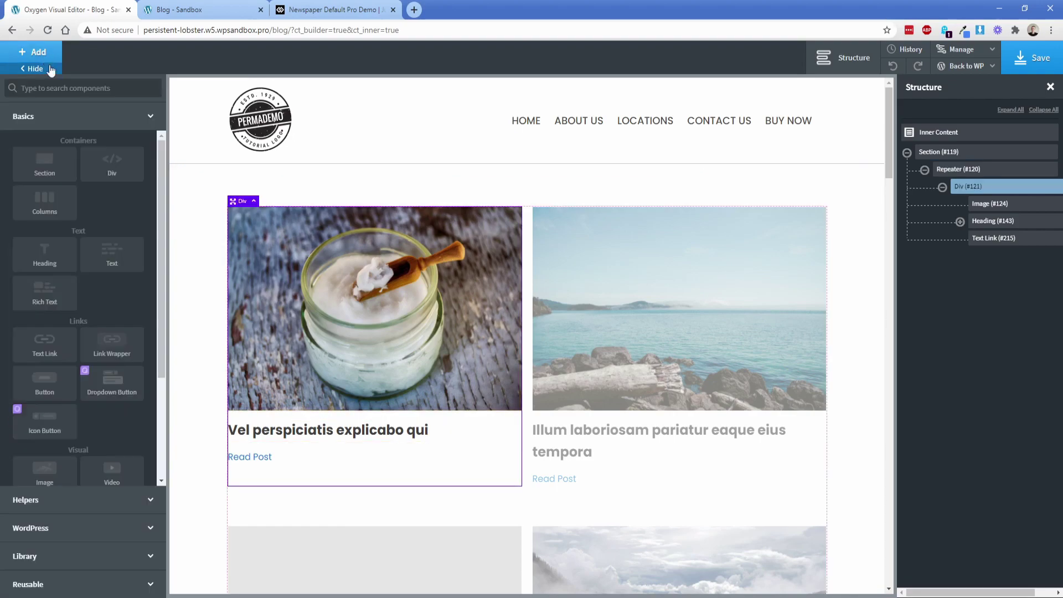
pyautogui.click(108, 162)
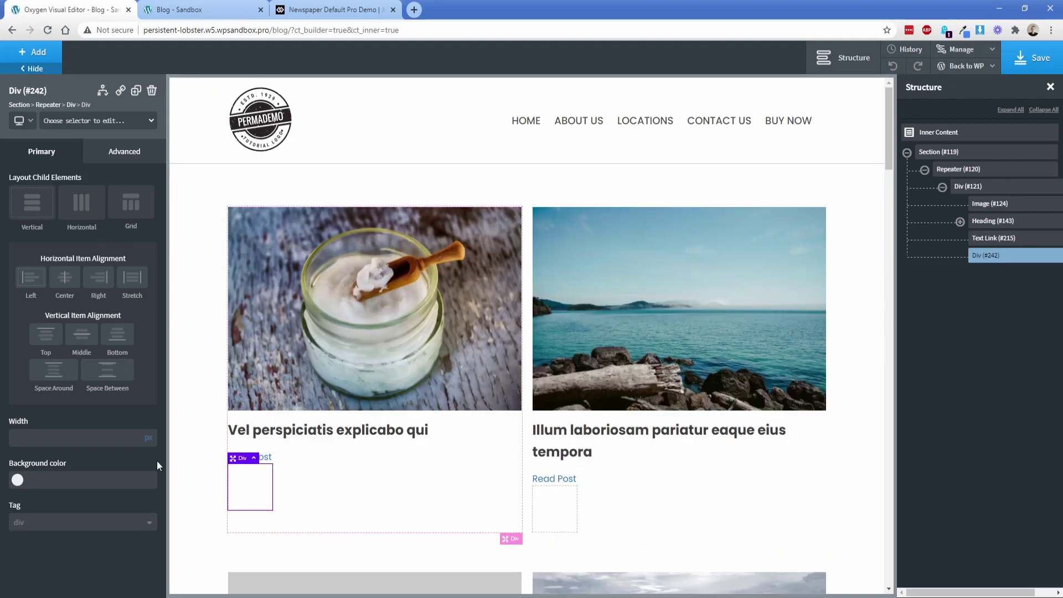
# Step: Set the new div's width to 100% and enter a 350 height in Size & Spacing
pyautogui.click(149, 438)
pyautogui.click(148, 430)
pyautogui.click(118, 434)
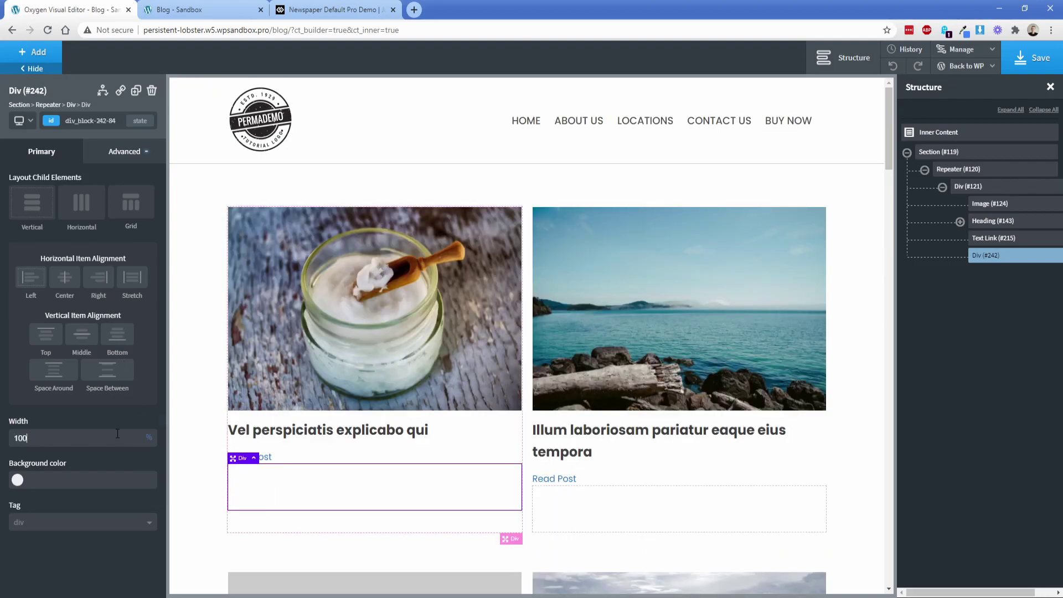
pyautogui.click(123, 153)
pyautogui.click(50, 213)
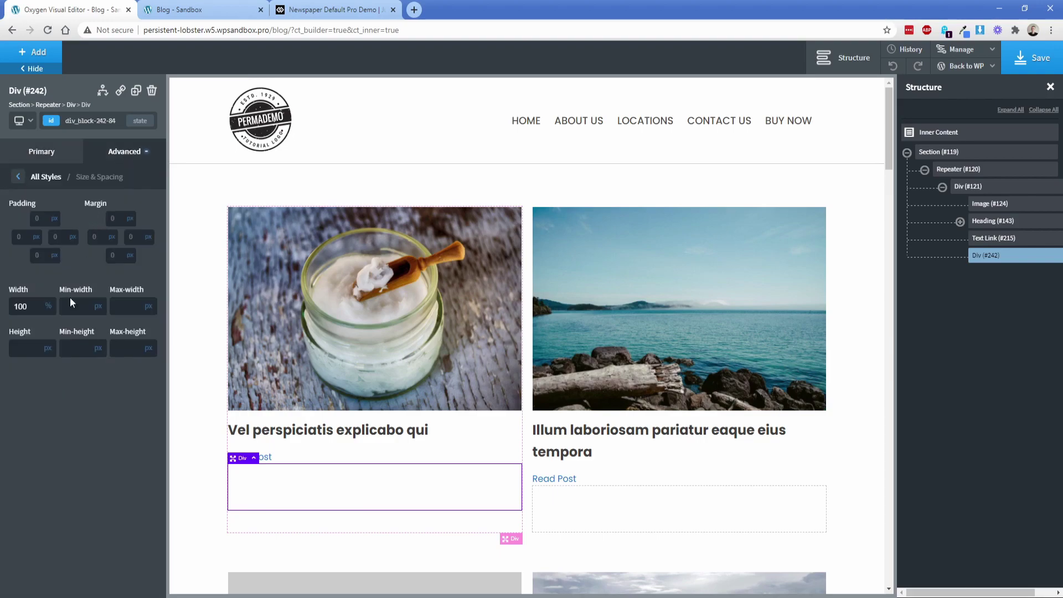
pyautogui.click(26, 348)
pyautogui.write('350')
pyautogui.scroll(-4, 199, 342)
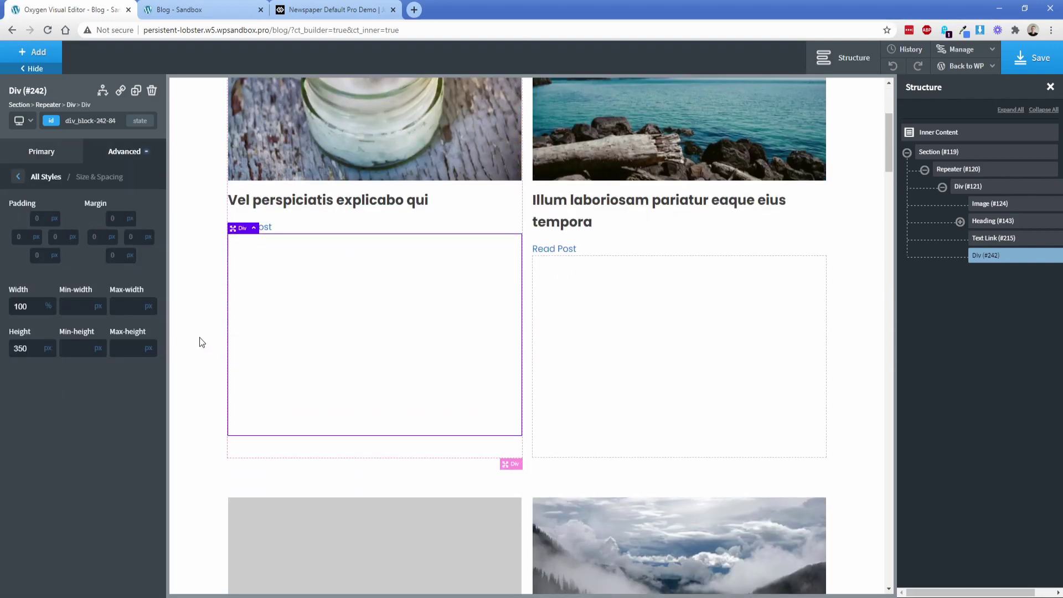
pyautogui.doubleClick(20, 348)
# Step: Correct the div height to 300 and use the post's large Featured Image as its background
pyautogui.write('300')
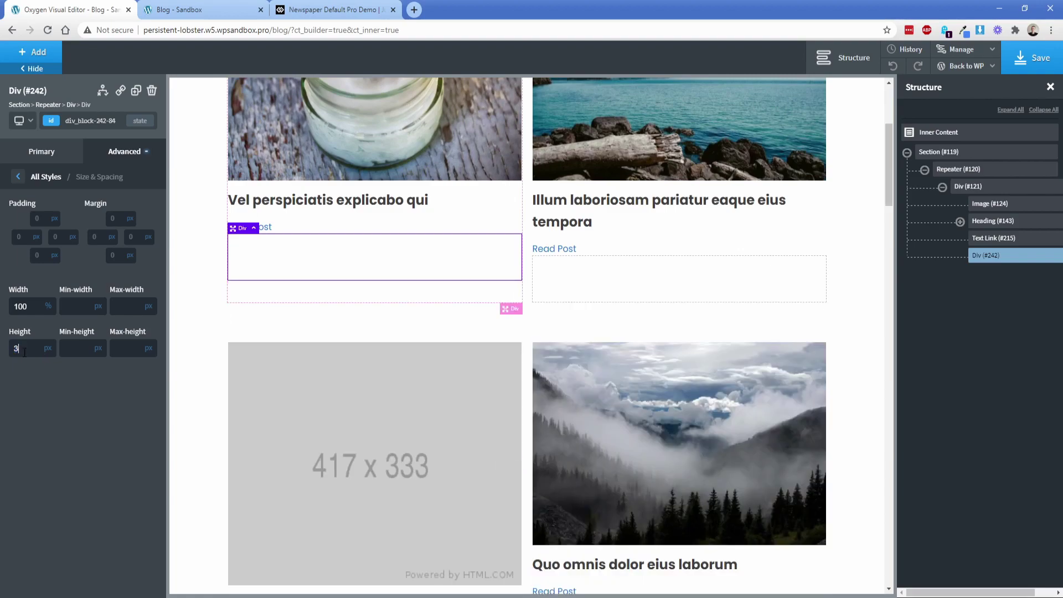
pyautogui.click(106, 158)
pyautogui.click(92, 186)
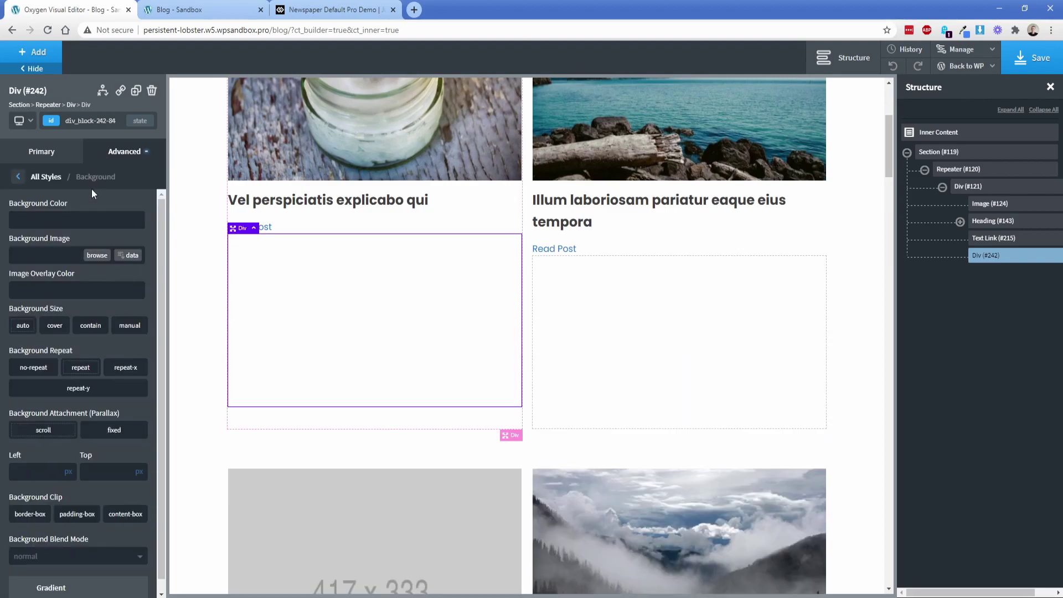
pyautogui.click(131, 255)
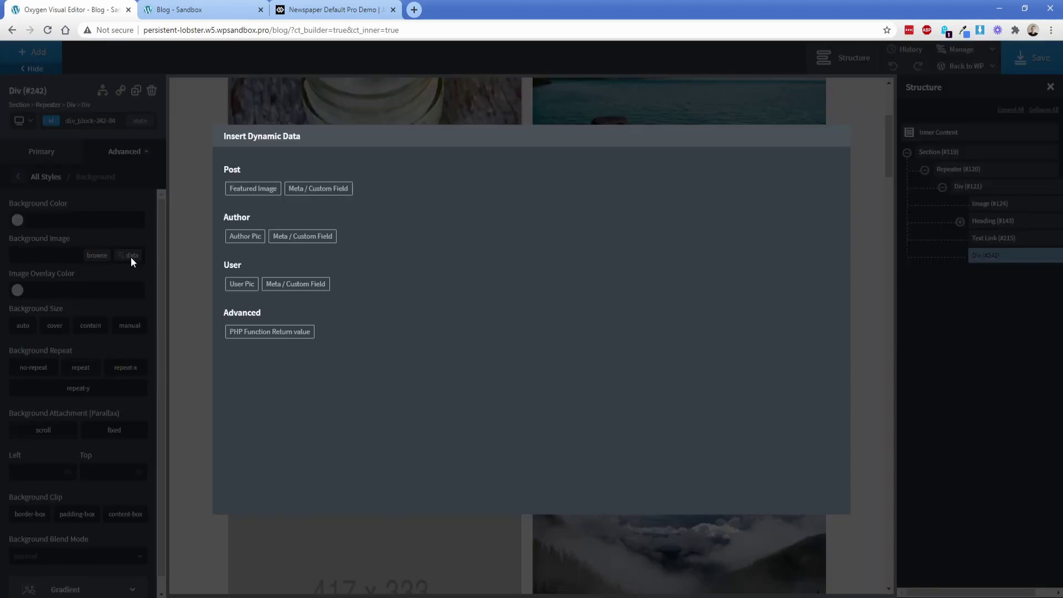
pyautogui.click(251, 192)
pyautogui.click(256, 200)
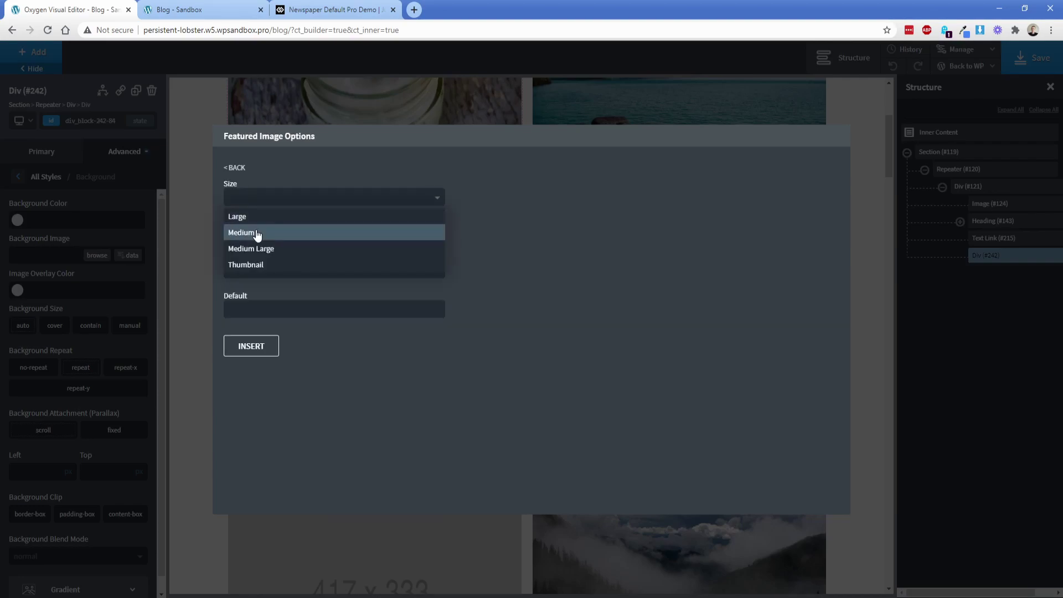
pyautogui.click(256, 216)
pyautogui.press('Return')
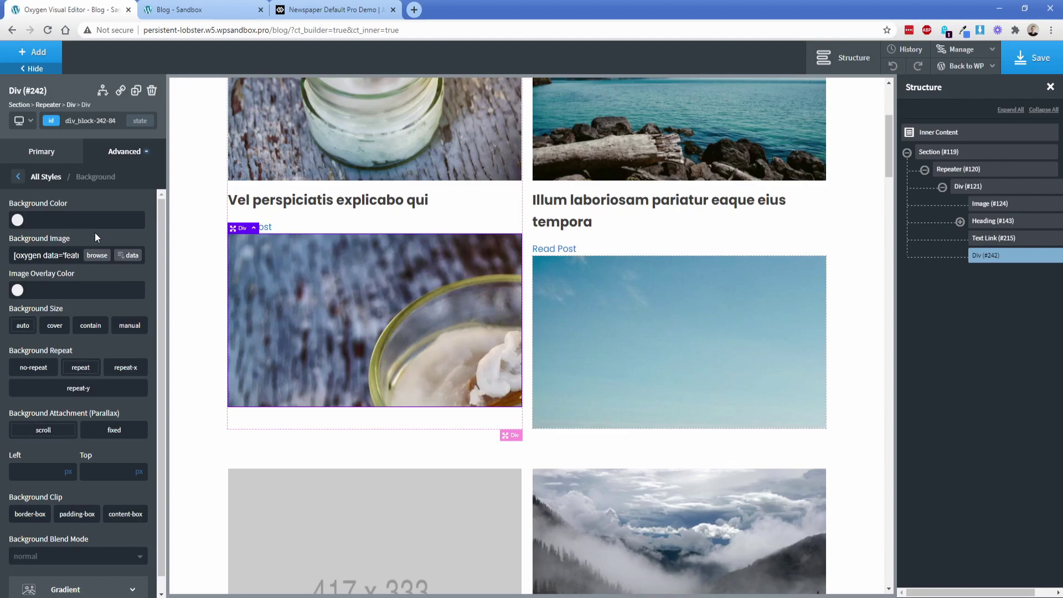
# Step: Make the background cover-sized at 50% left and 50% top, then view the Newspaper demo
pyautogui.click(53, 328)
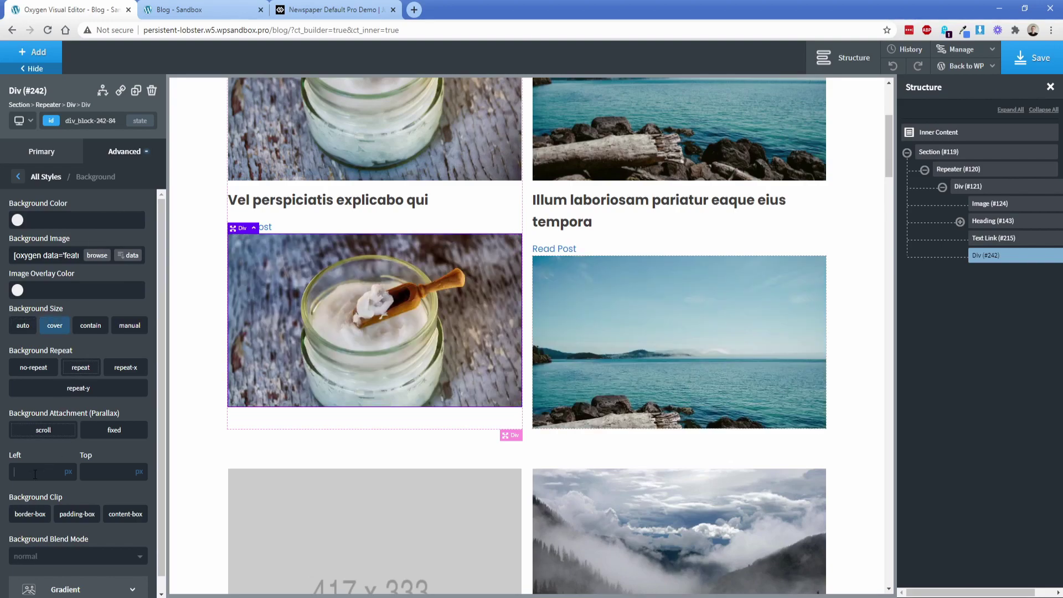
pyautogui.write('%')
pyautogui.write('50')
pyautogui.click(97, 471)
pyautogui.write('50%')
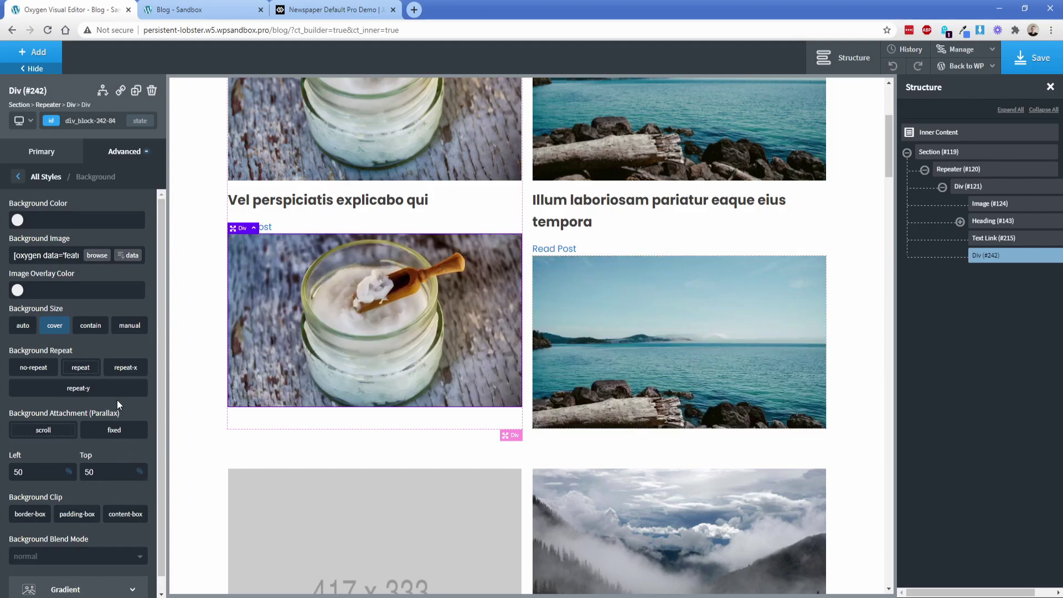
pyautogui.click(295, 12)
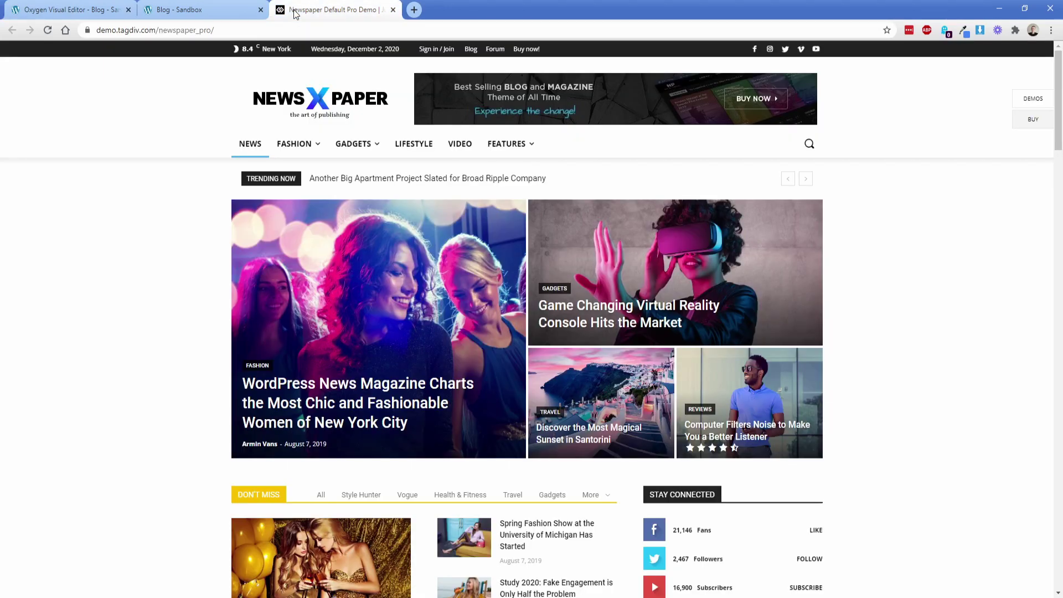
# Step: Add a white h2 heading of about 21 px inside the image div
pyautogui.click(72, 10)
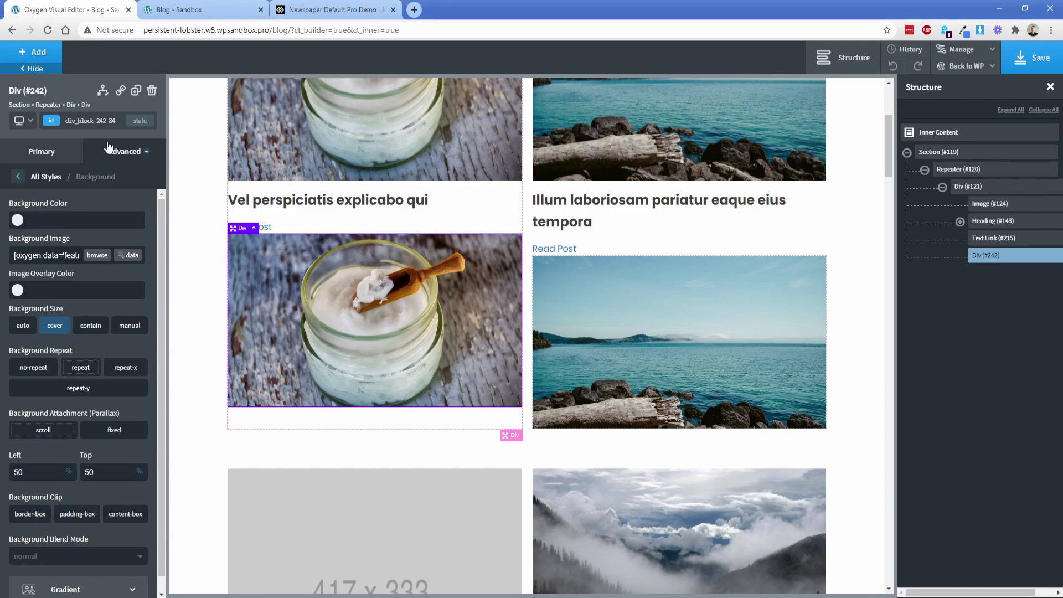
pyautogui.click(30, 52)
pyautogui.click(45, 263)
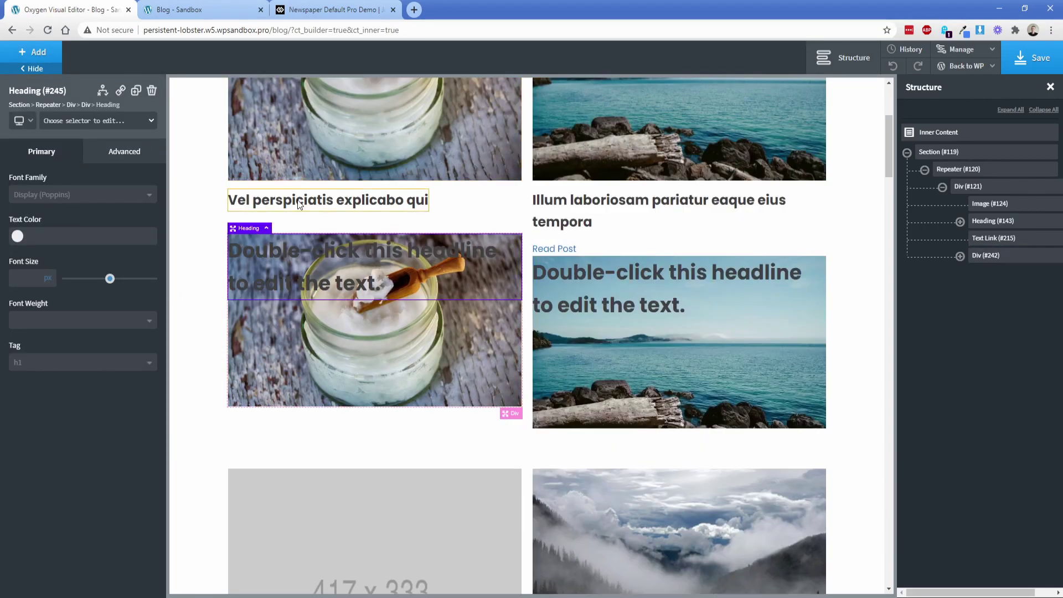
pyautogui.click(18, 235)
pyautogui.click(25, 255)
pyautogui.click(222, 264)
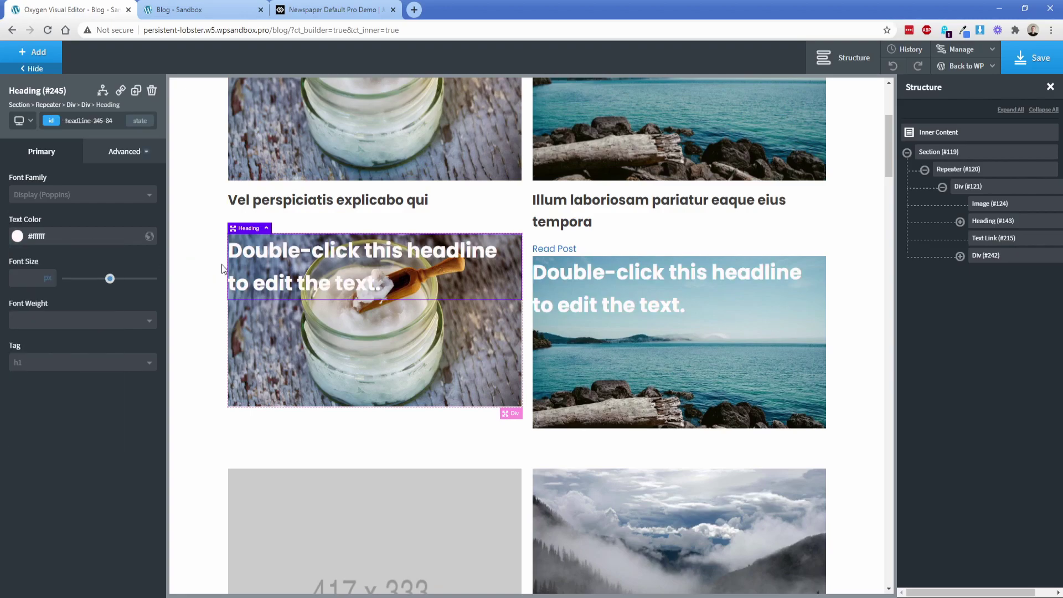
pyautogui.moveTo(106, 283); pyautogui.dragTo(86, 284)
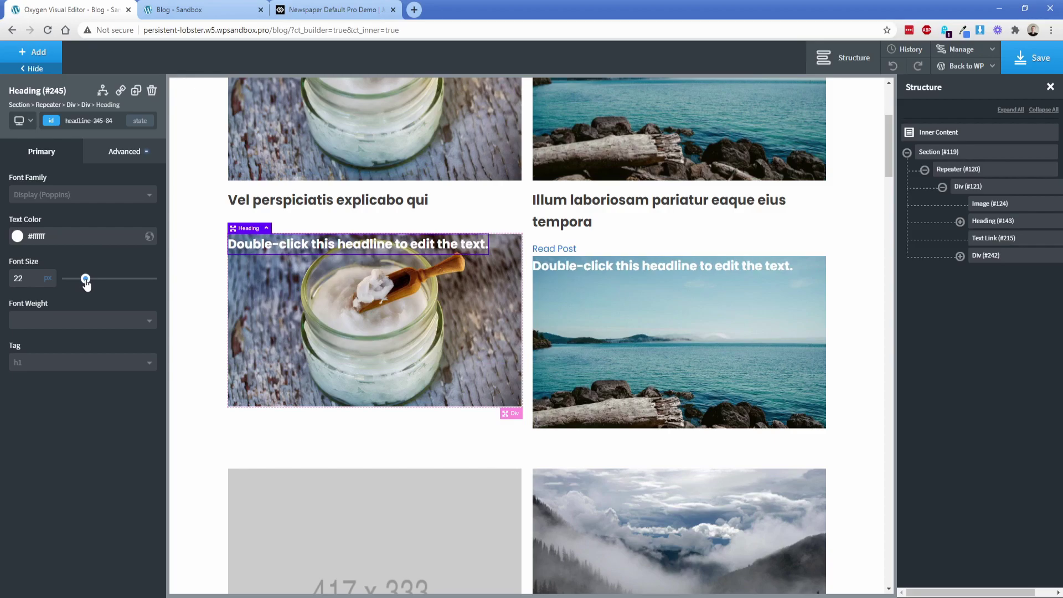
pyautogui.click(56, 363)
pyautogui.click(52, 395)
# Step: Bottom-align the image div's content and give it 25 px padding on all sides
pyautogui.click(293, 286)
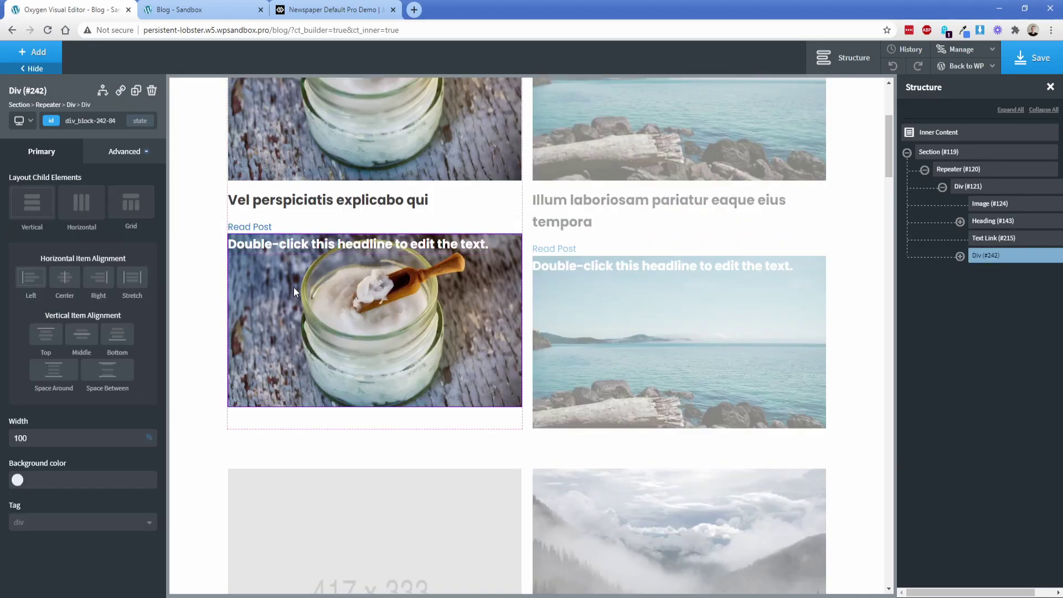
pyautogui.click(116, 337)
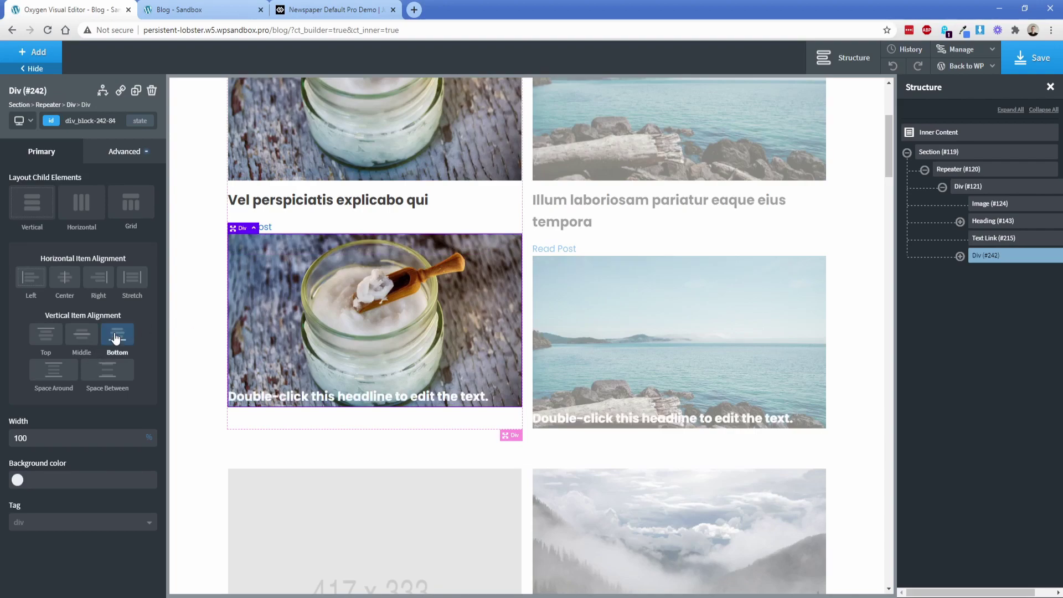
pyautogui.click(124, 151)
pyautogui.click(91, 208)
pyautogui.click(40, 221)
pyautogui.write('25')
pyautogui.click(45, 270)
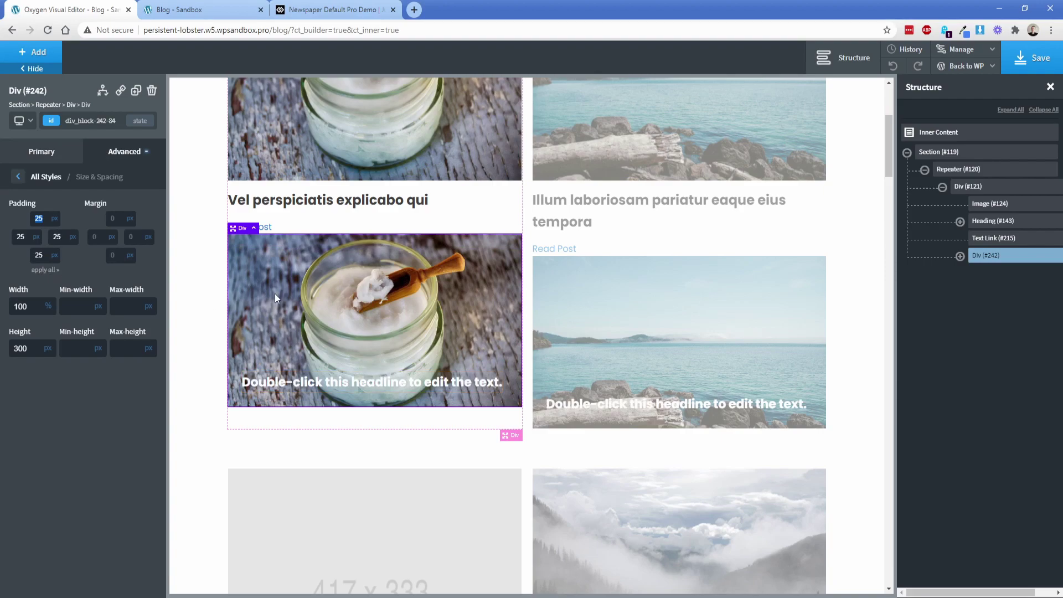
# Step: Give the image div a translucent black overlay colour to lightly darken it
pyautogui.click(43, 176)
pyautogui.click(41, 181)
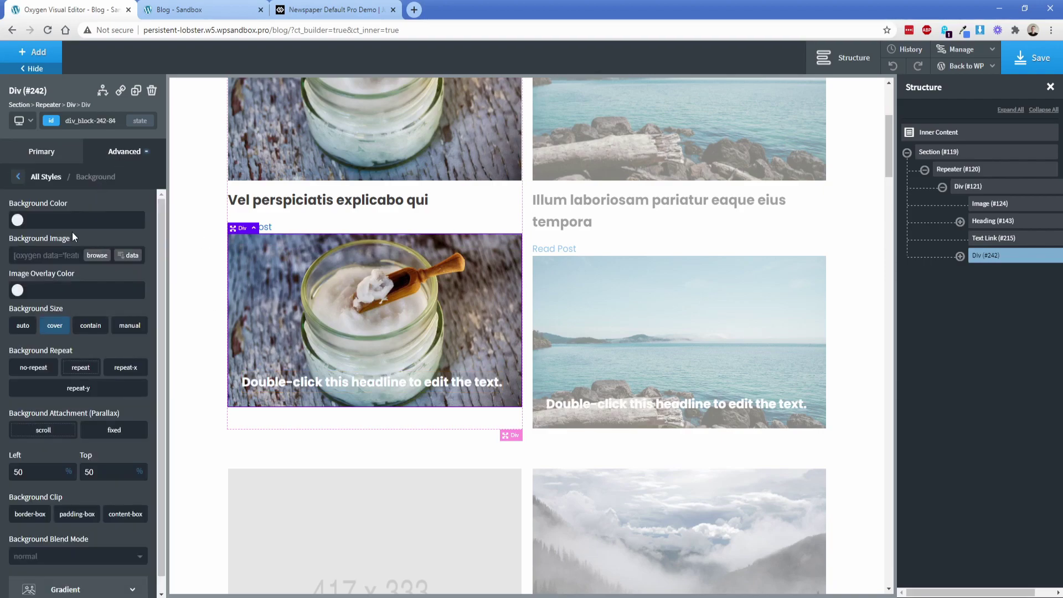
pyautogui.click(17, 290)
pyautogui.moveTo(42, 337); pyautogui.dragTo(44, 404)
pyautogui.click(36, 399)
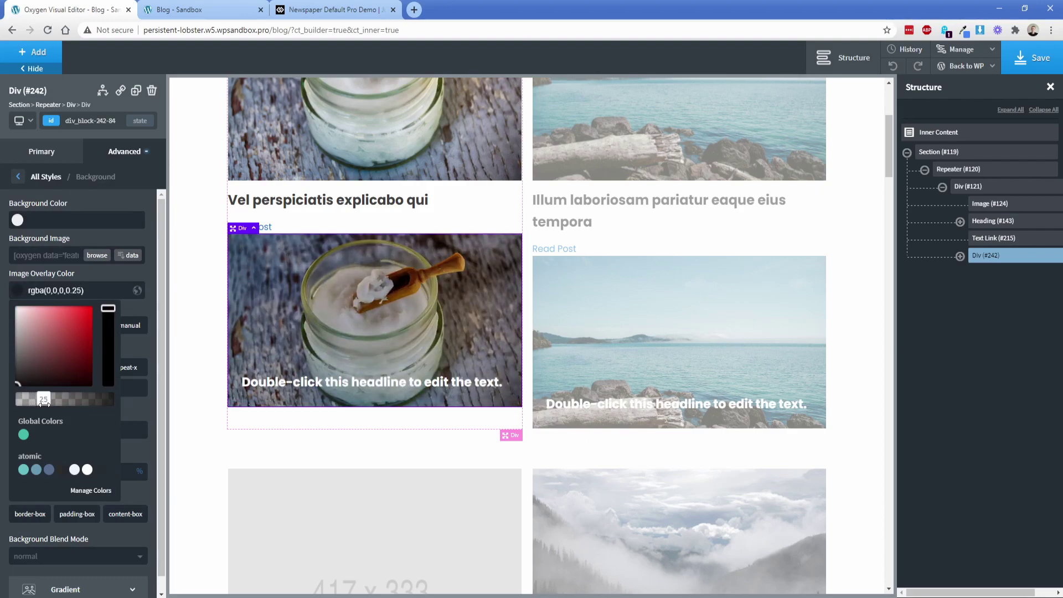
# Step: Replace the headline text with the dynamic Post Title
pyautogui.doubleClick(315, 385)
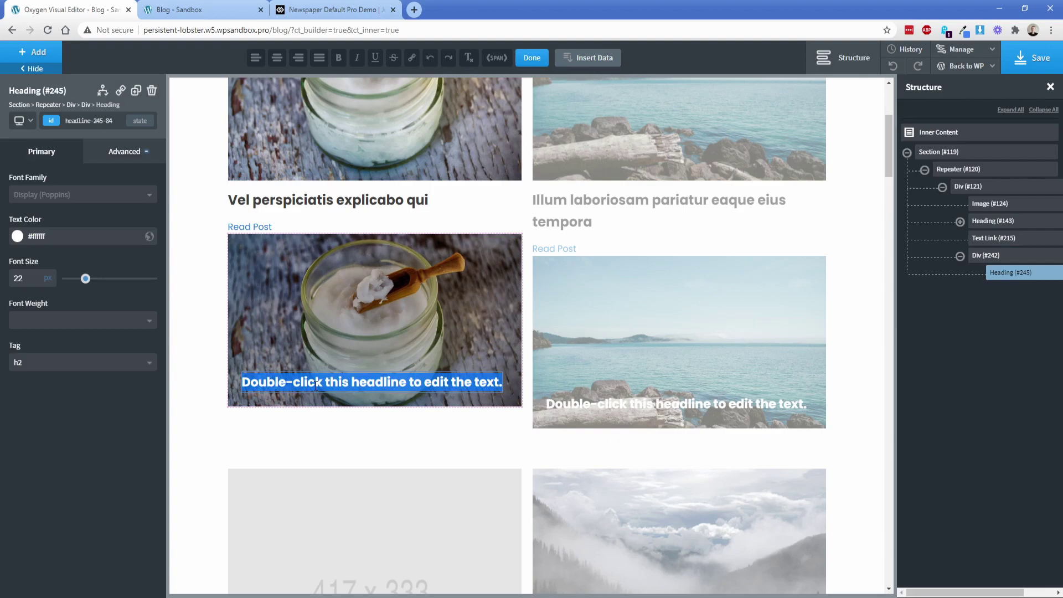
pyautogui.click(591, 57)
pyautogui.click(236, 188)
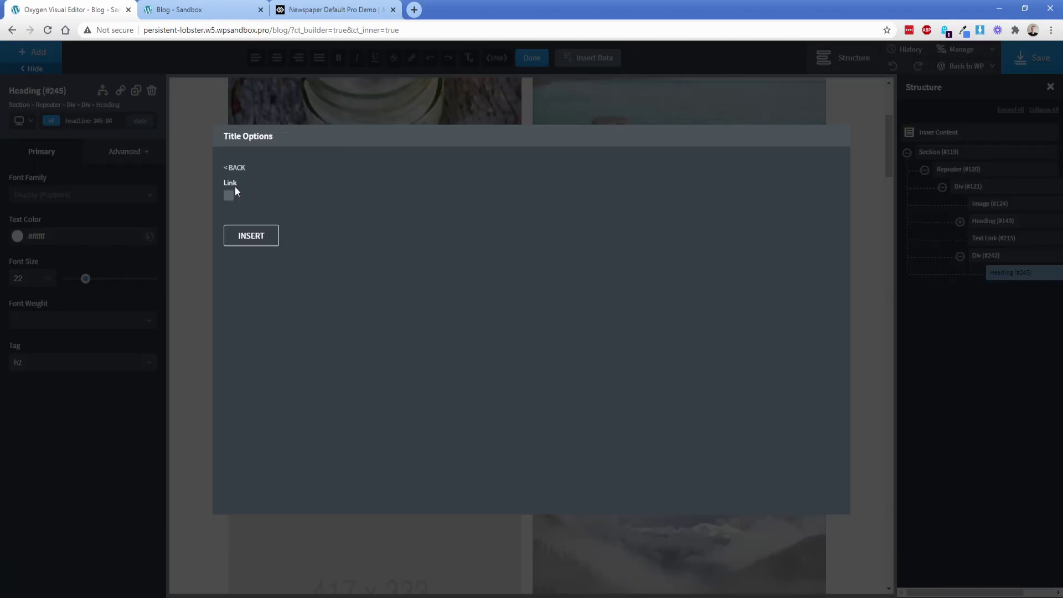
pyautogui.click(256, 238)
pyautogui.click(326, 320)
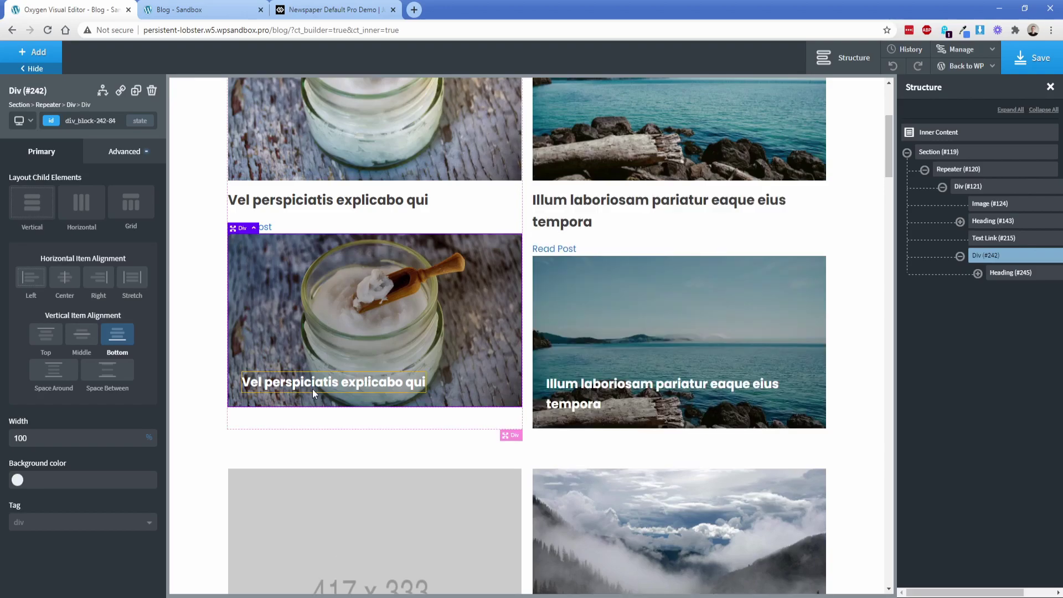
# Step: Wrap the headline in a Link Wrapper whose URL is the post's Permalink
pyautogui.click(308, 384)
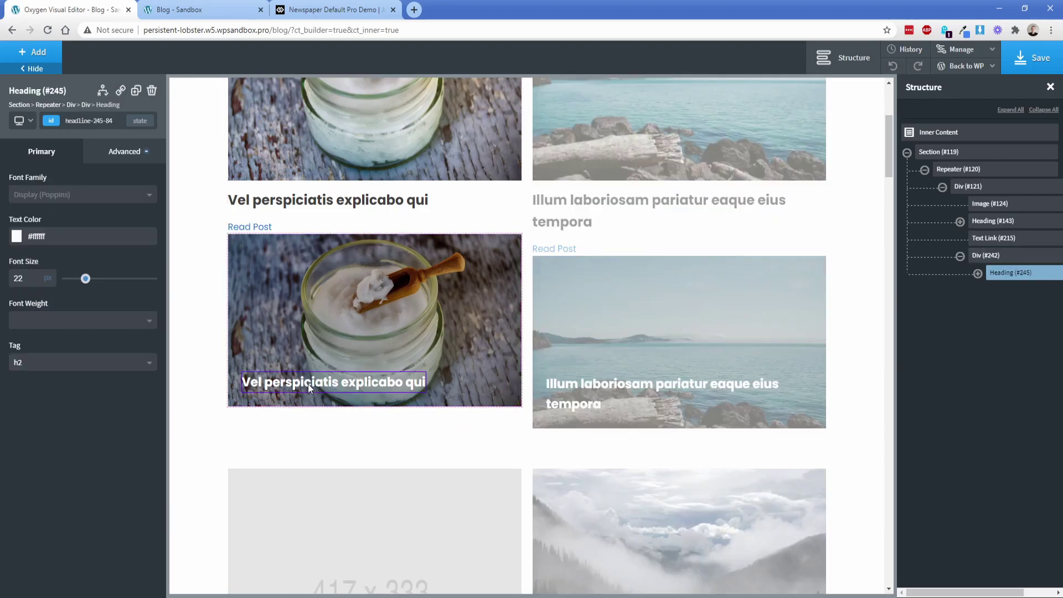
pyautogui.click(120, 95)
pyautogui.click(660, 187)
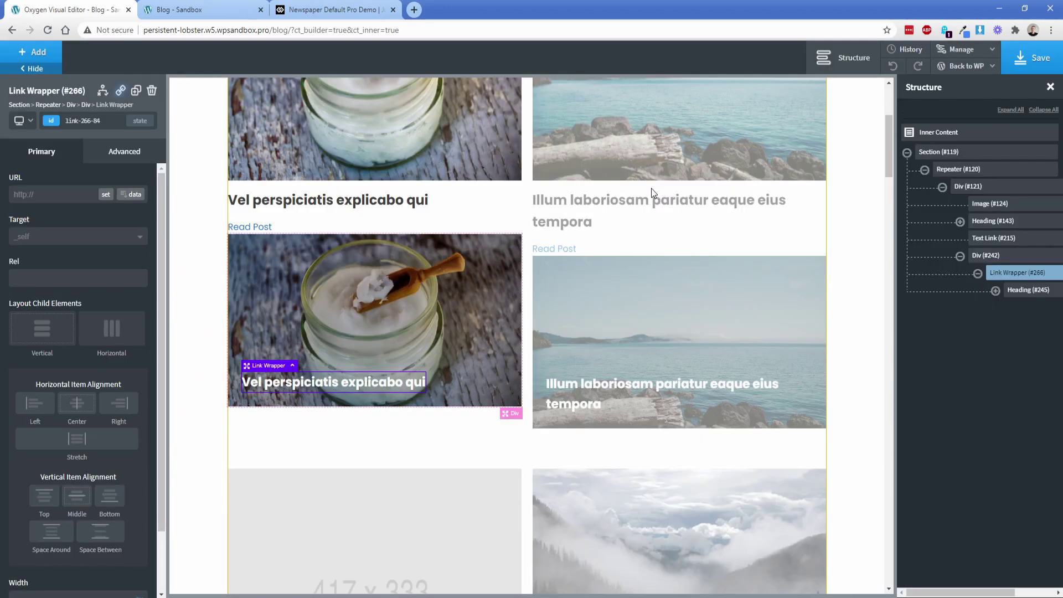
pyautogui.click(133, 194)
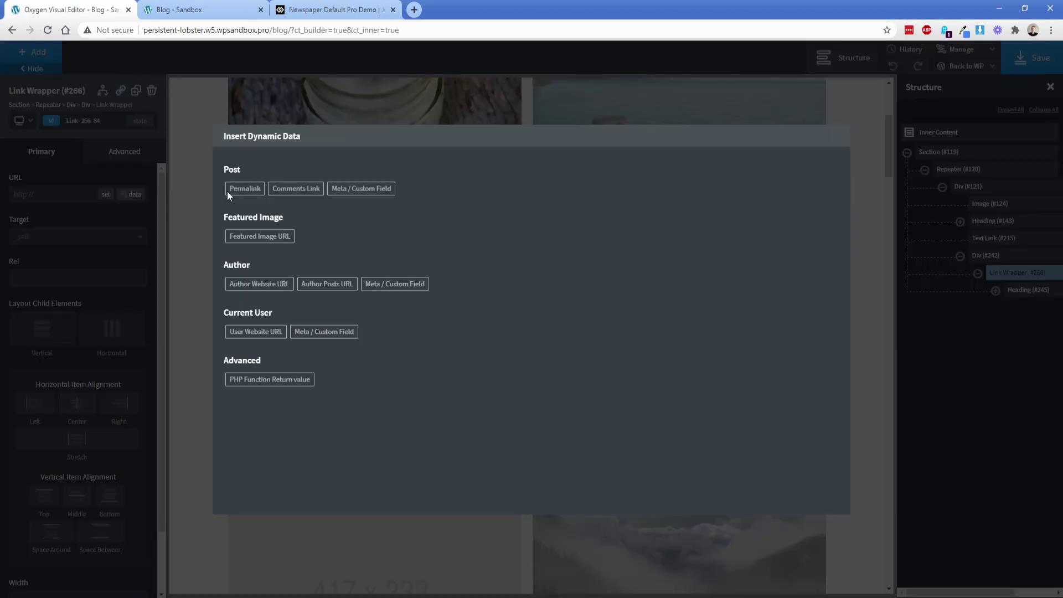
pyautogui.click(243, 188)
pyautogui.click(340, 326)
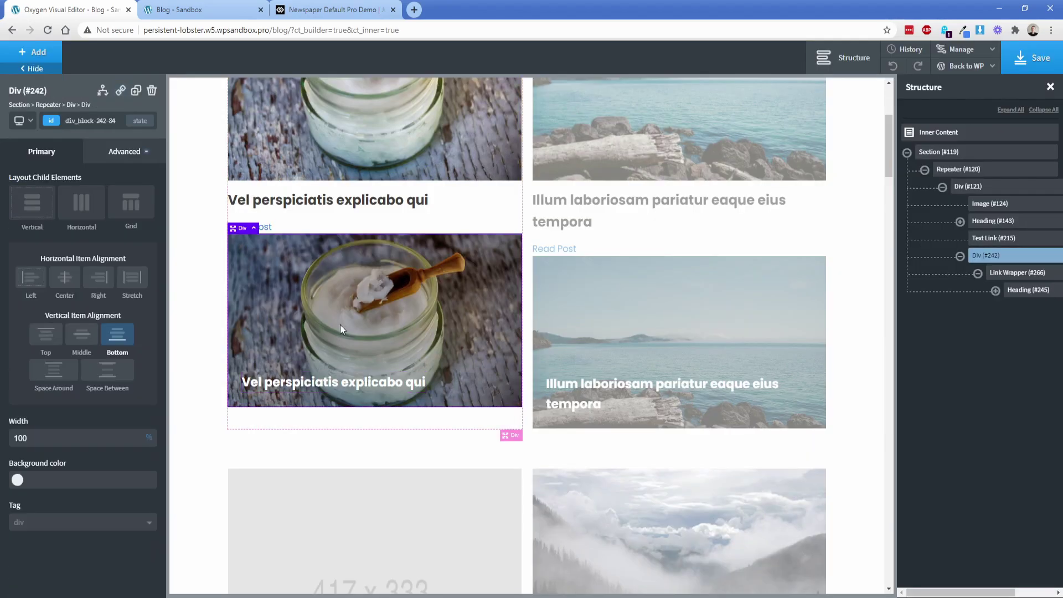
pyautogui.scroll(2, 328, 296)
# Step: Delete the card's original Image, title Heading and Read Post Text Link
pyautogui.click(356, 231)
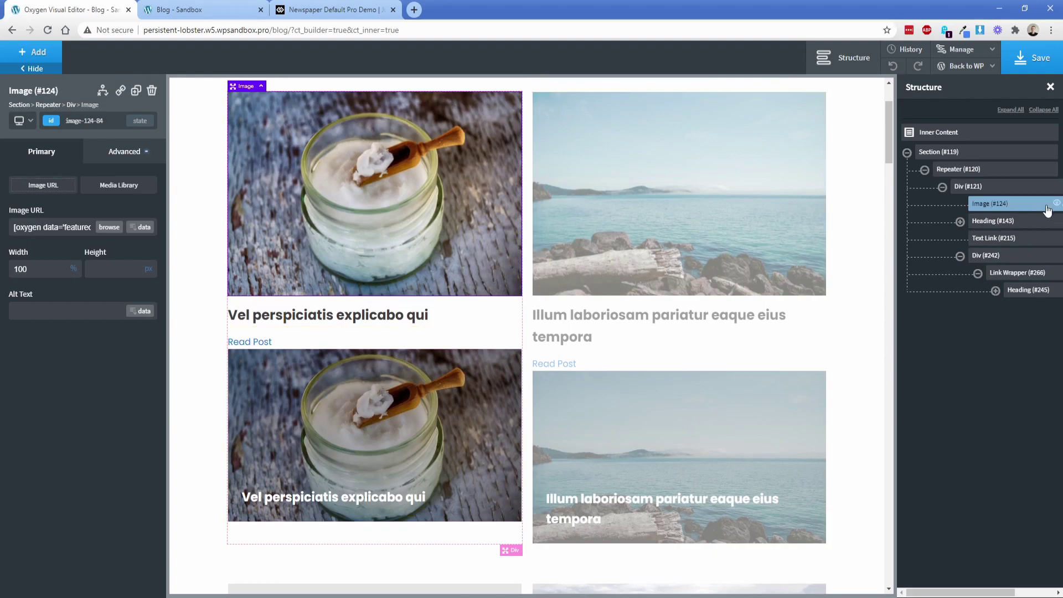
pyautogui.hscroll(2, 1007, 527)
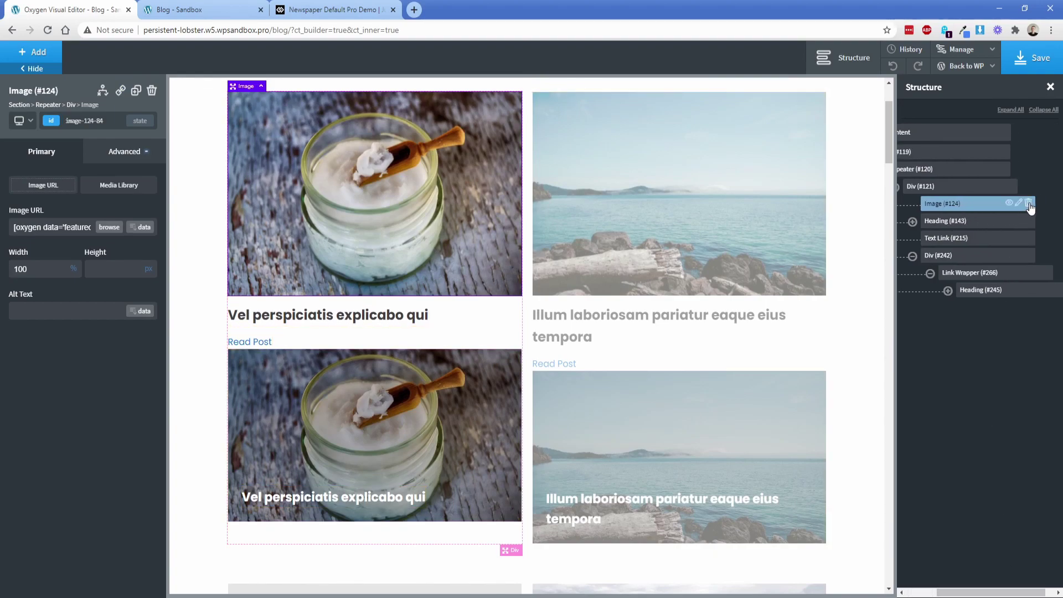
pyautogui.click(1028, 203)
pyautogui.click(1028, 203)
pyautogui.click(1028, 204)
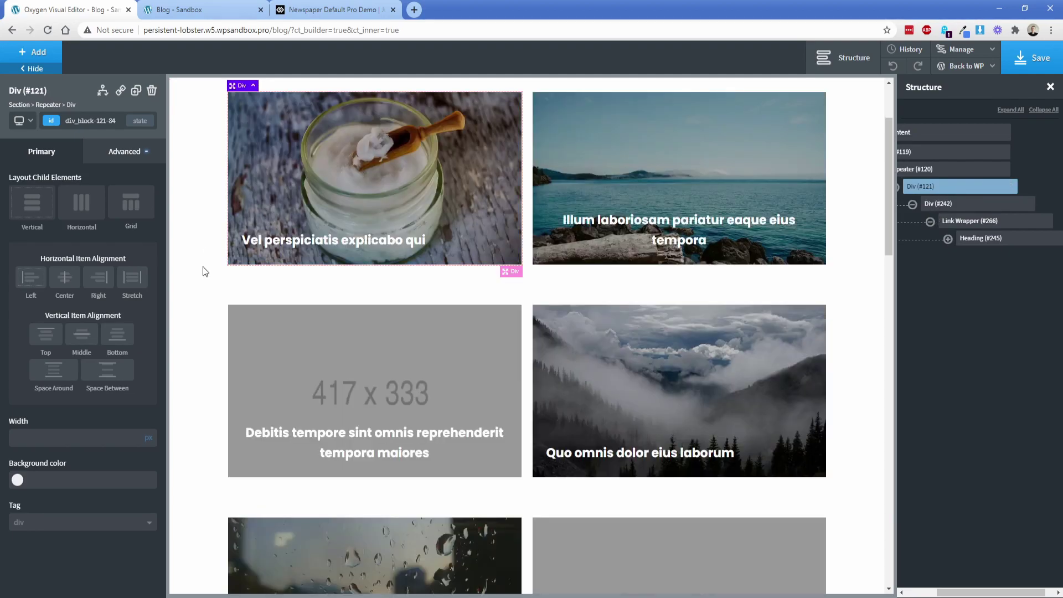
pyautogui.scroll(1, 202, 267)
# Step: Set the overlay headline's Typography Text Align to left
pyautogui.click(201, 271)
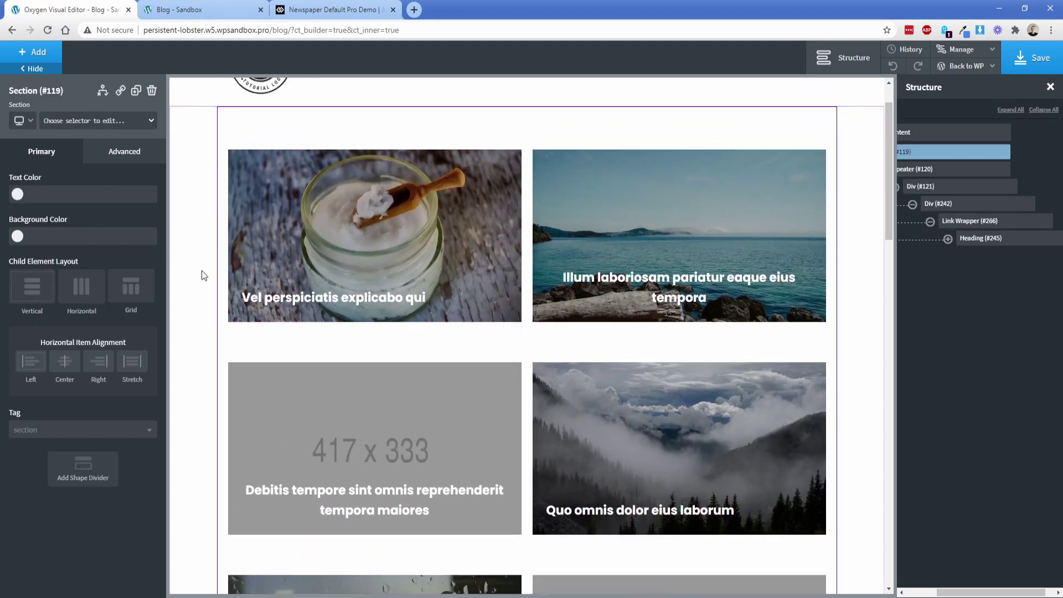
pyautogui.click(293, 308)
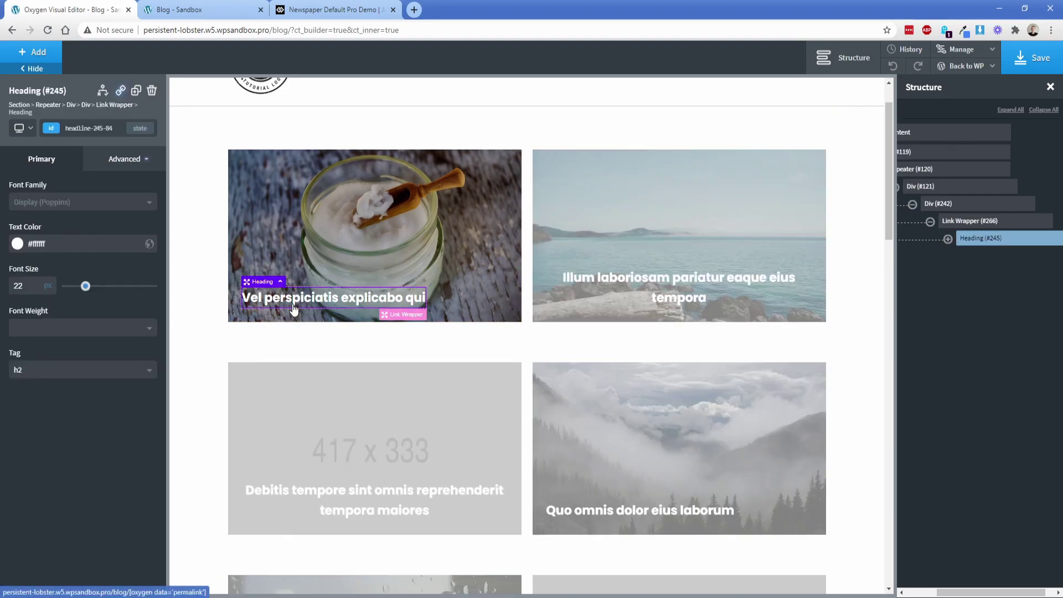
pyautogui.click(123, 160)
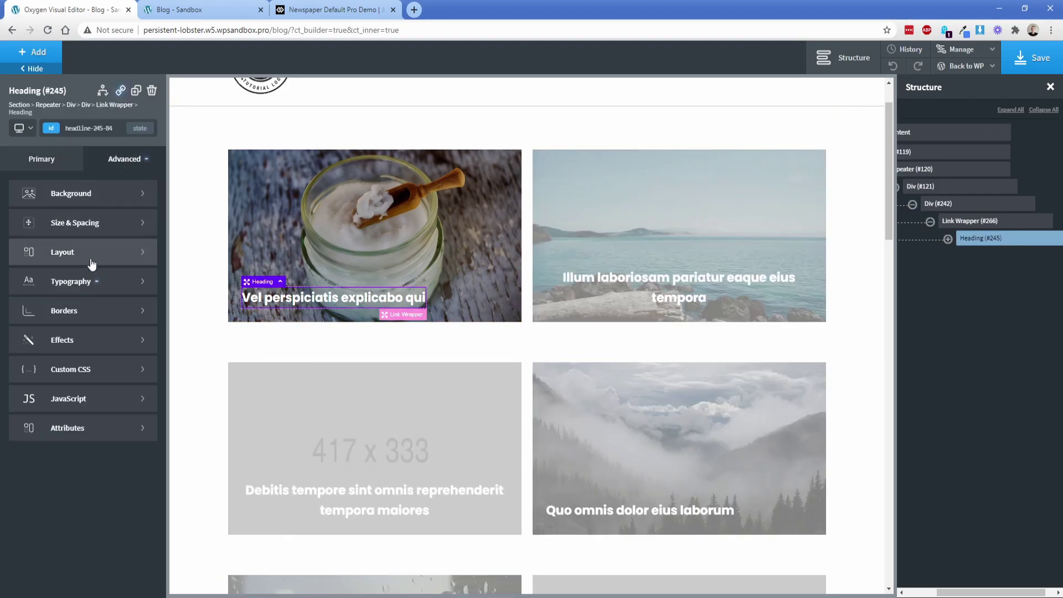
pyautogui.click(55, 278)
pyautogui.click(26, 357)
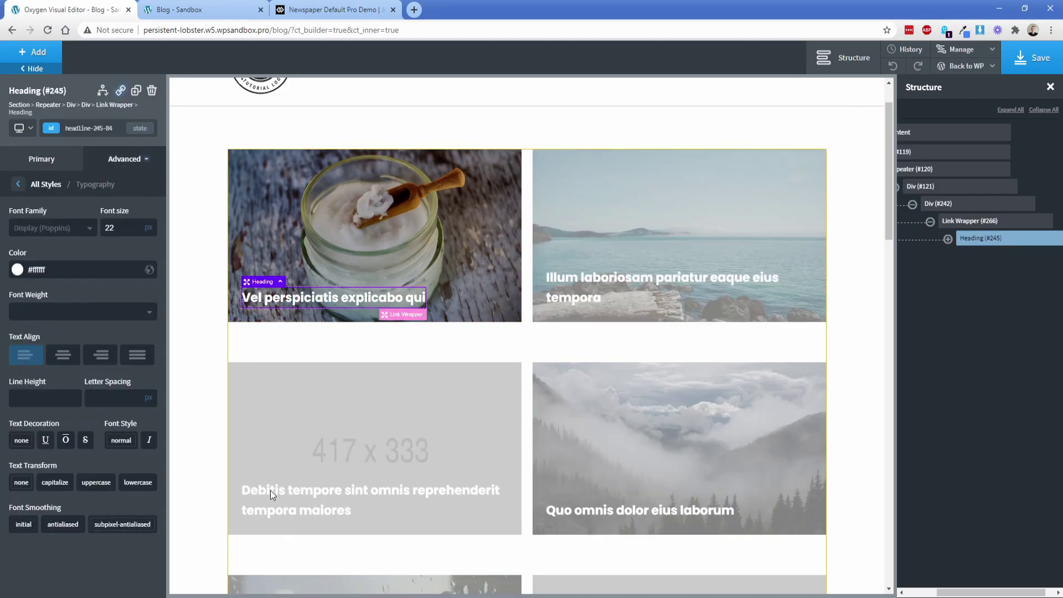
pyautogui.click(199, 280)
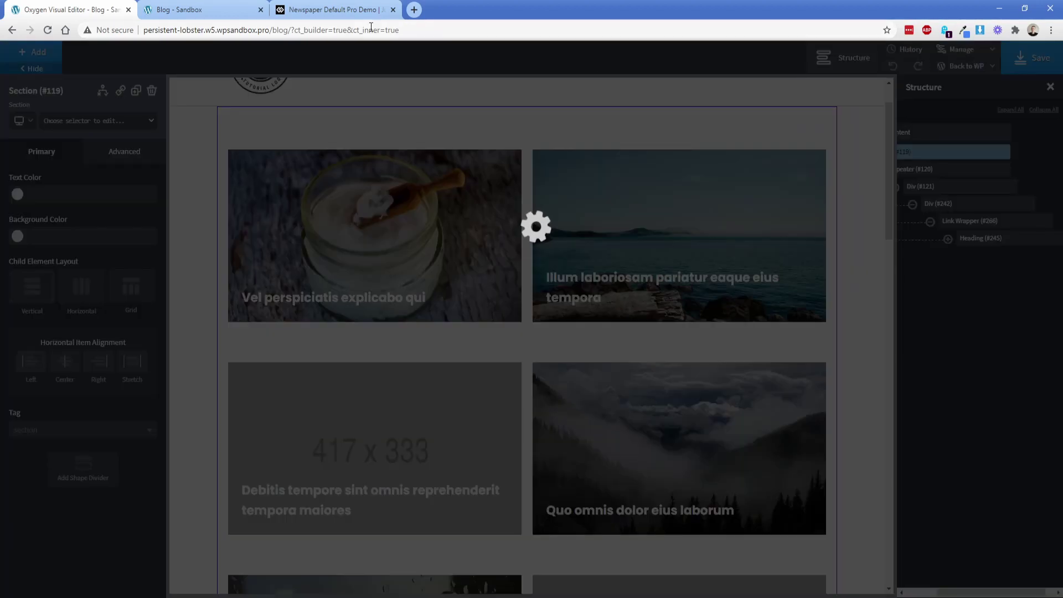
pyautogui.click(342, 12)
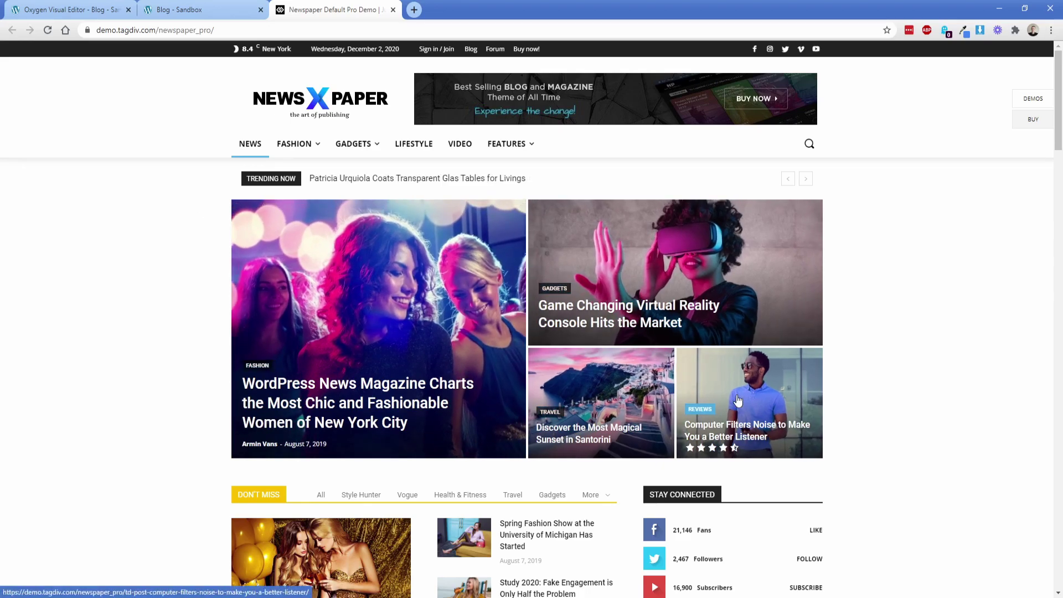
pyautogui.click(217, 12)
pyautogui.click(78, 10)
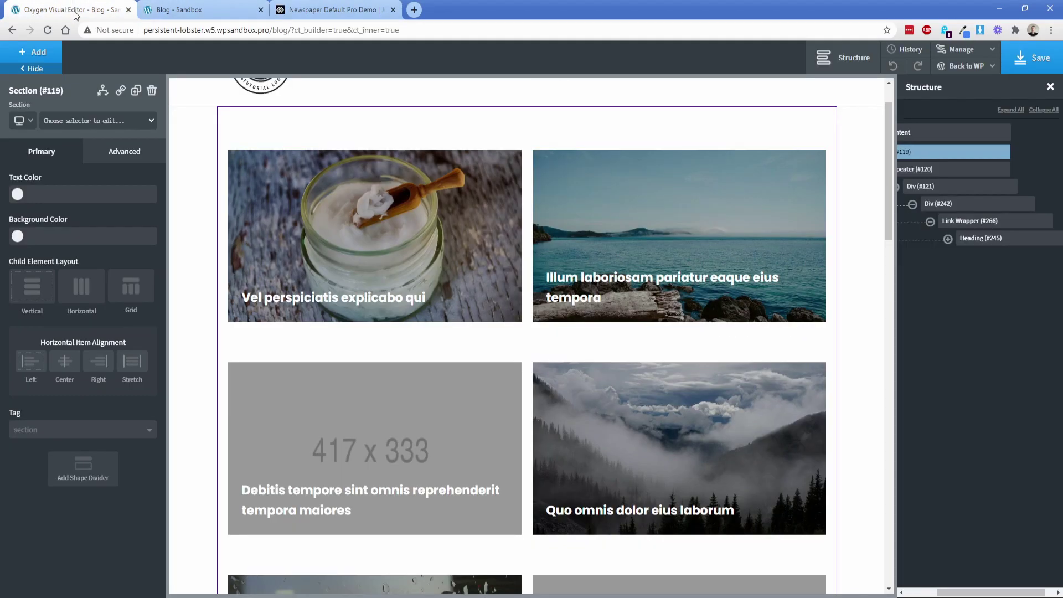
# Step: Limit the blog repeater to 4 posts per page and remove Div #121's bottom padding
pyautogui.click(921, 169)
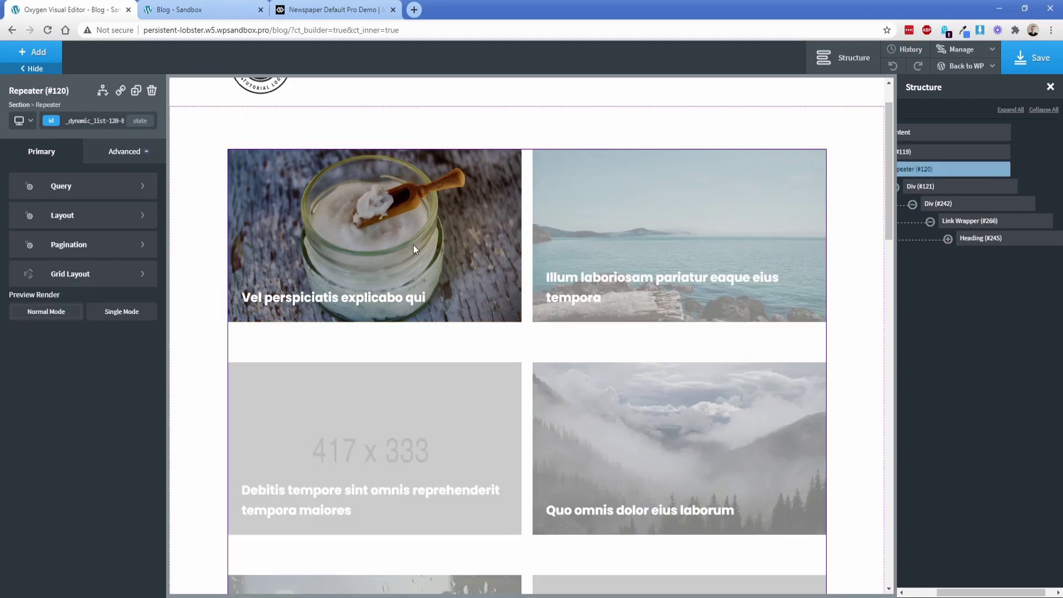
pyautogui.click(75, 189)
pyautogui.click(72, 340)
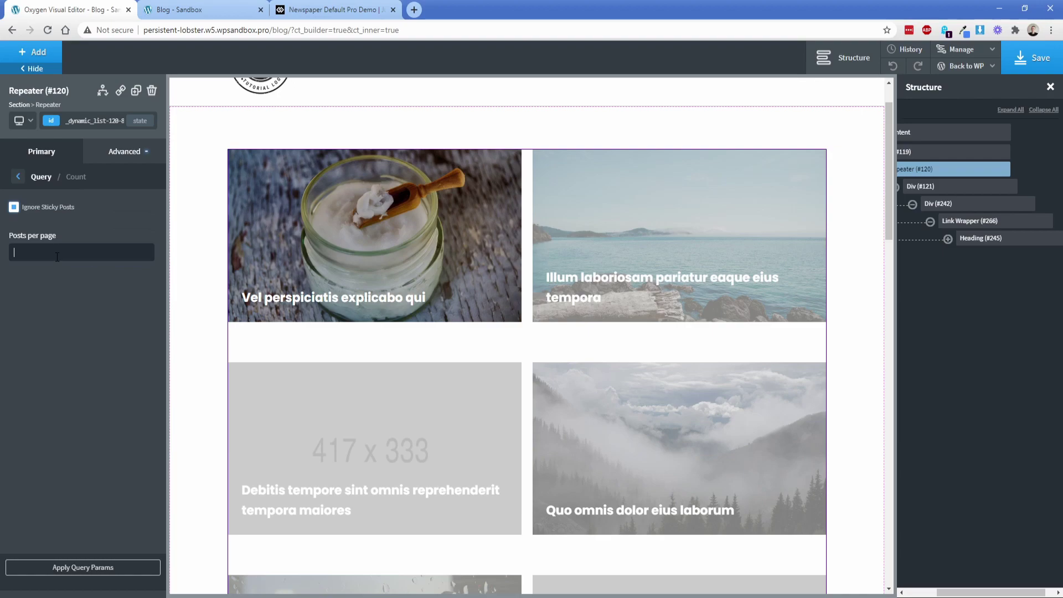
pyautogui.click(122, 569)
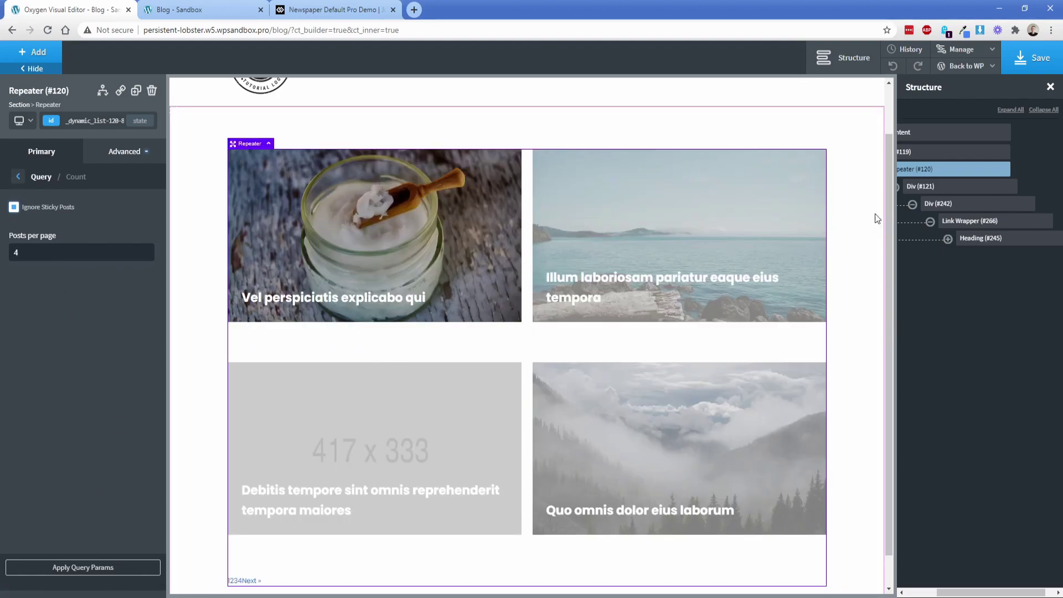
pyautogui.click(922, 187)
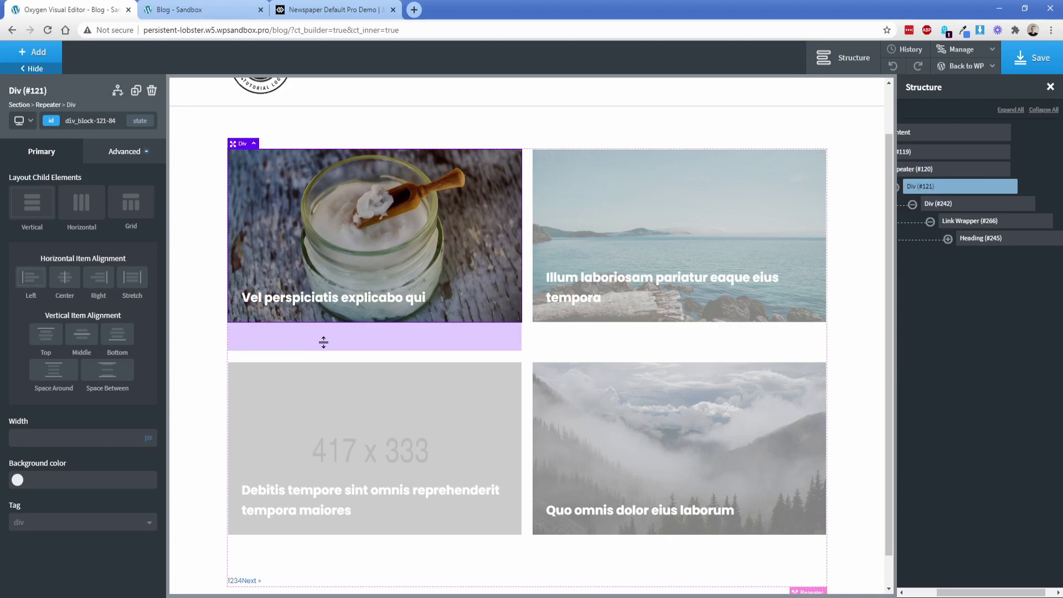
pyautogui.moveTo(323, 342); pyautogui.dragTo(334, 252)
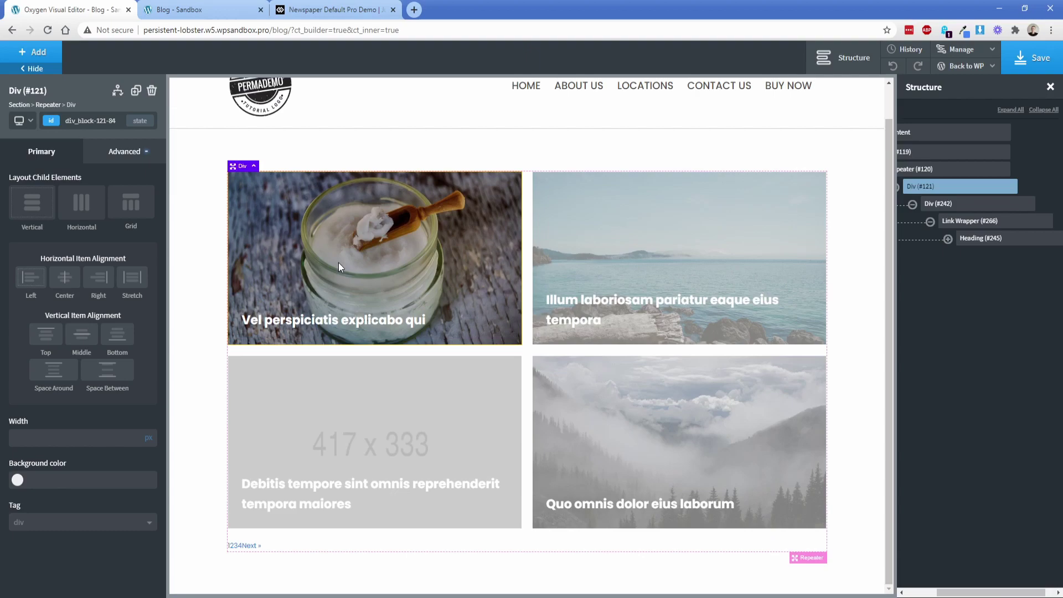
pyautogui.click(50, 105)
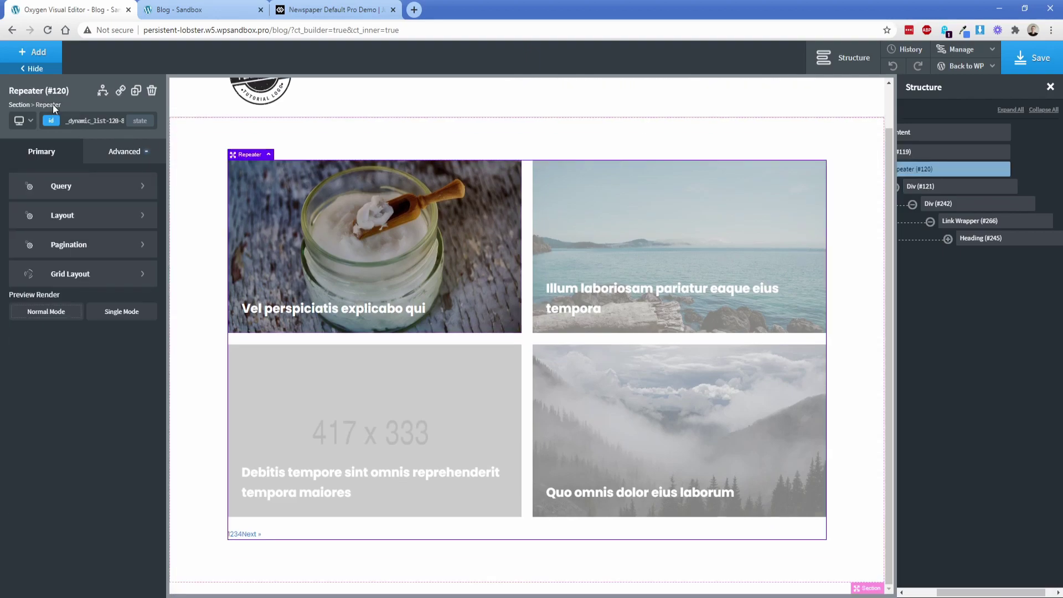
pyautogui.click(72, 274)
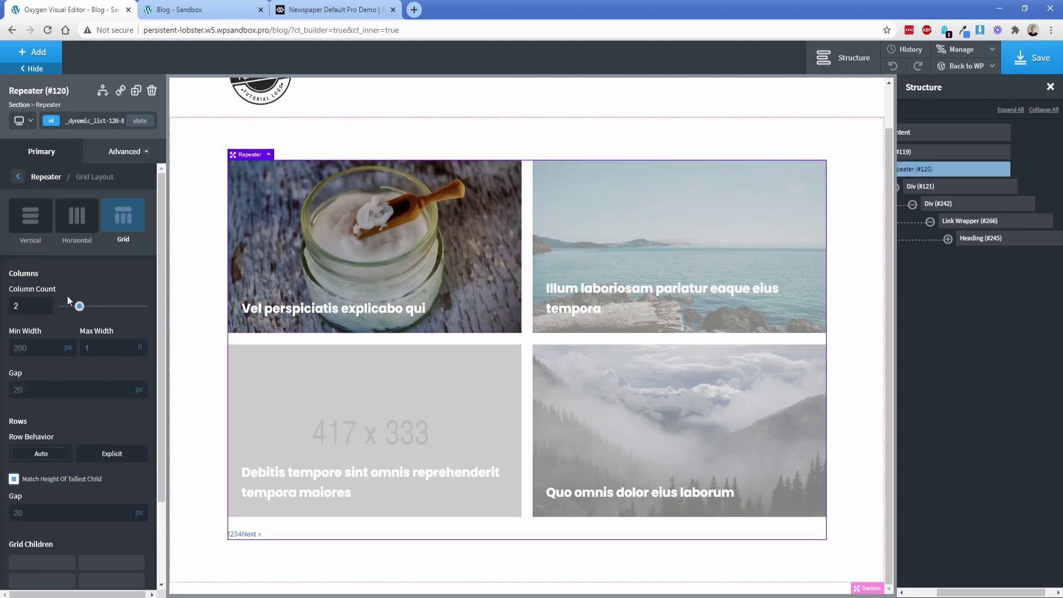
pyautogui.scroll(-2, 67, 298)
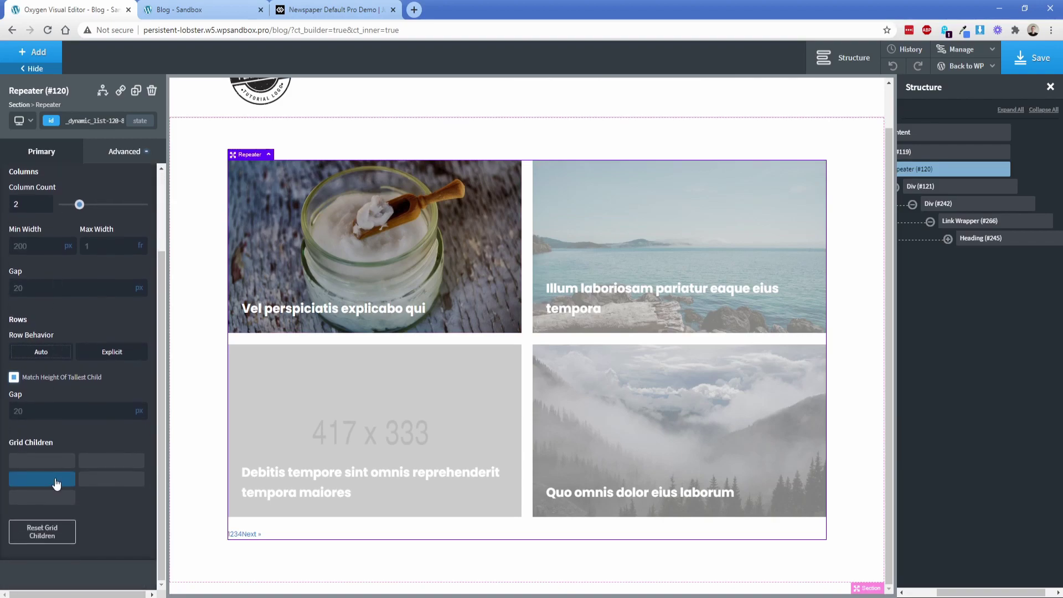
pyautogui.click(47, 460)
pyautogui.scroll(-1, 64, 433)
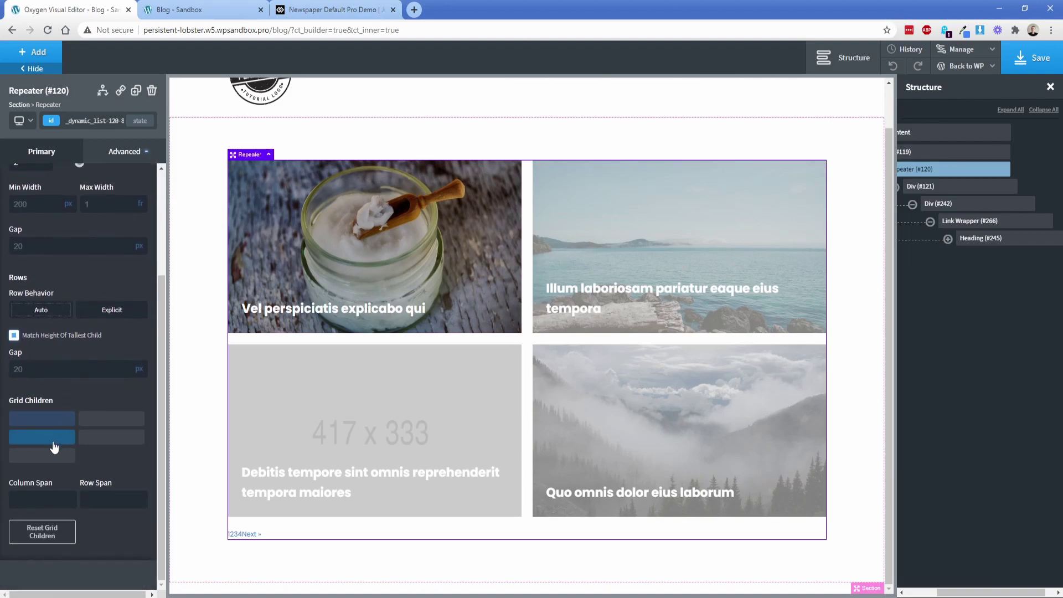
pyautogui.click(43, 499)
pyautogui.write('2')
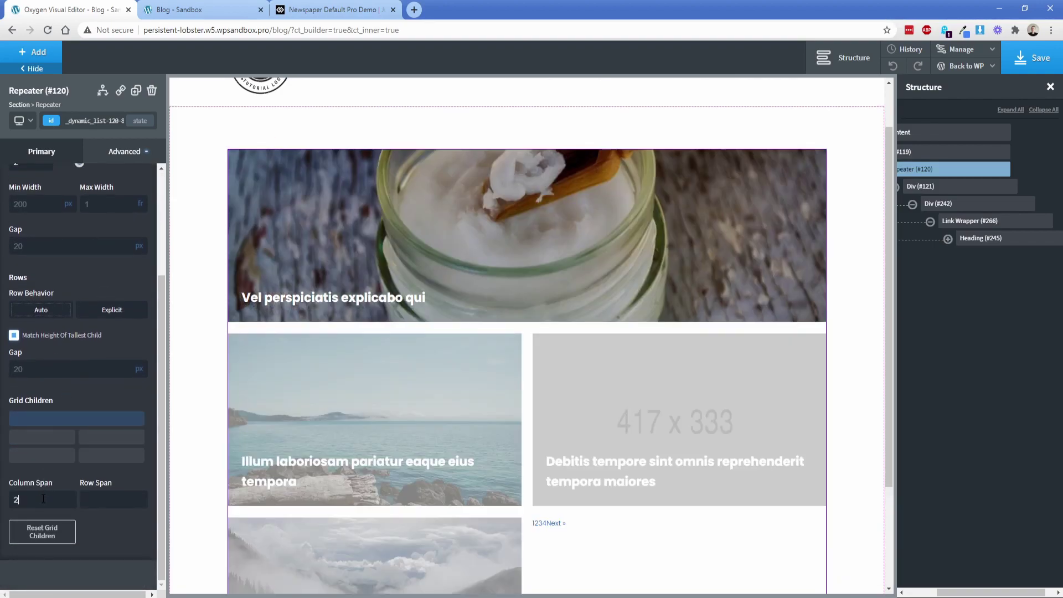
pyautogui.press('BackSpace')
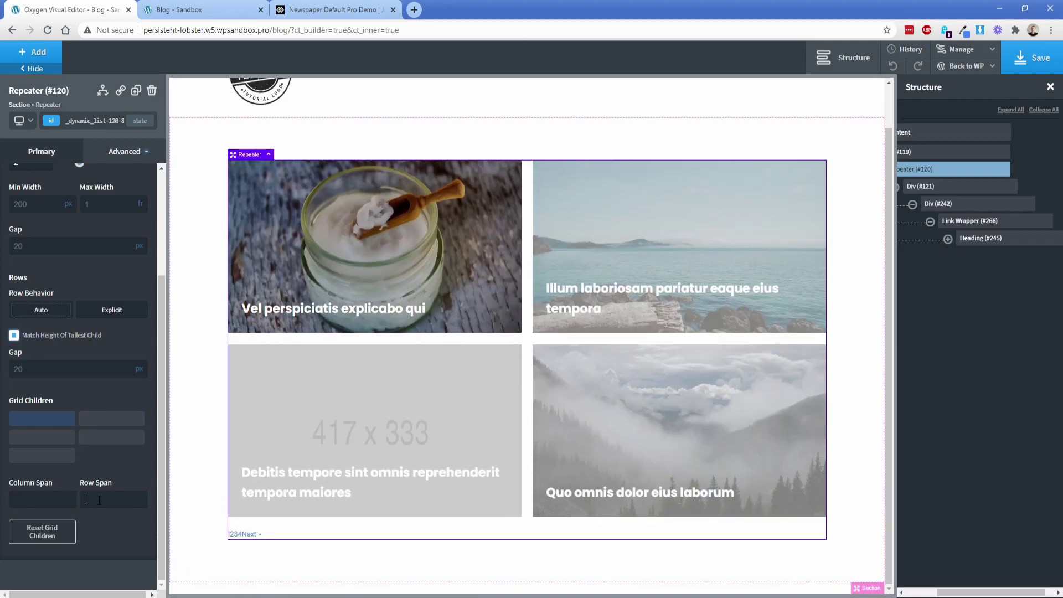
pyautogui.write('2')
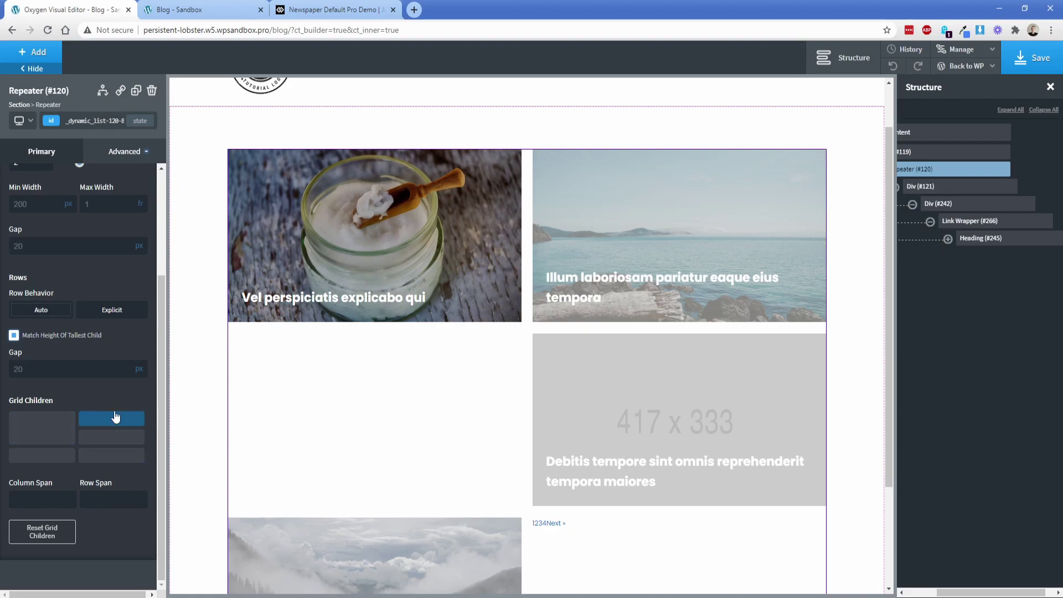
pyautogui.click(332, 9)
pyautogui.click(56, 5)
pyautogui.click(313, 10)
pyautogui.click(67, 9)
pyautogui.scroll(3, 90, 463)
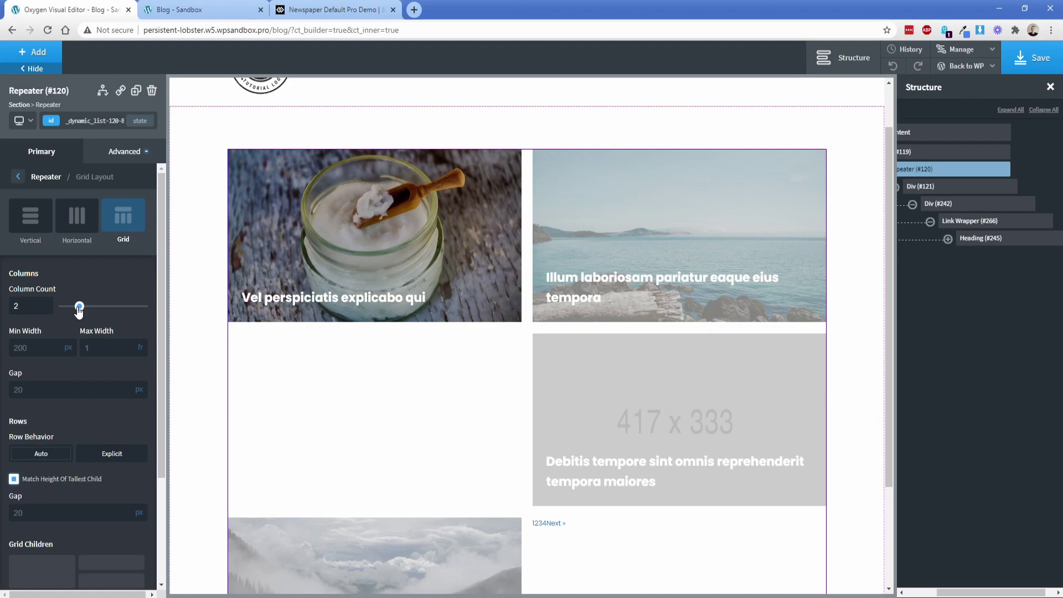
# Step: Set the post grid to 3 columns and reset all grid-children span rules
pyautogui.moveTo(79, 308); pyautogui.dragTo(87, 308)
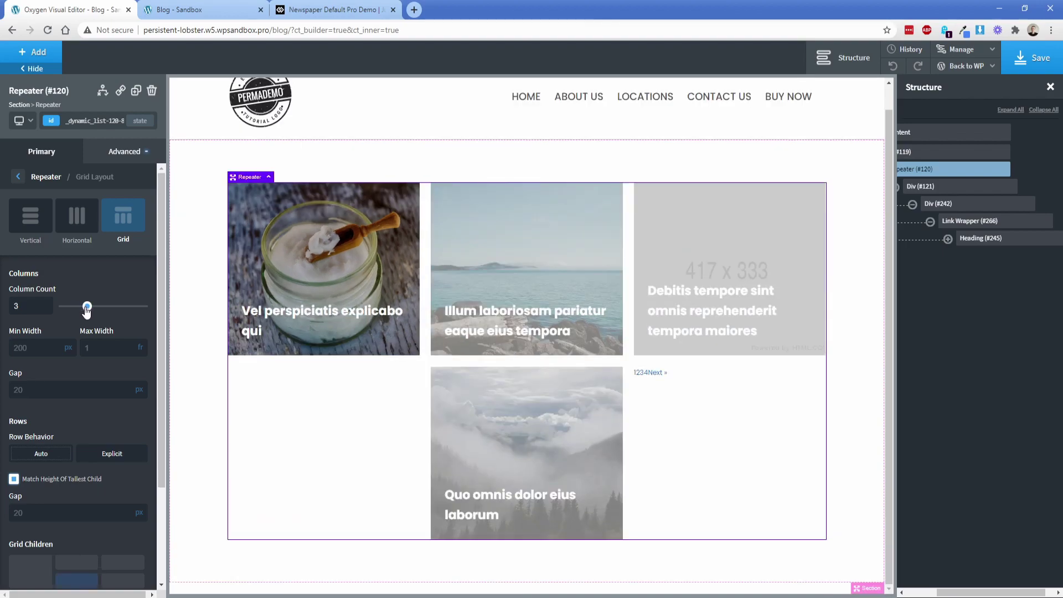
pyautogui.scroll(-3, 70, 444)
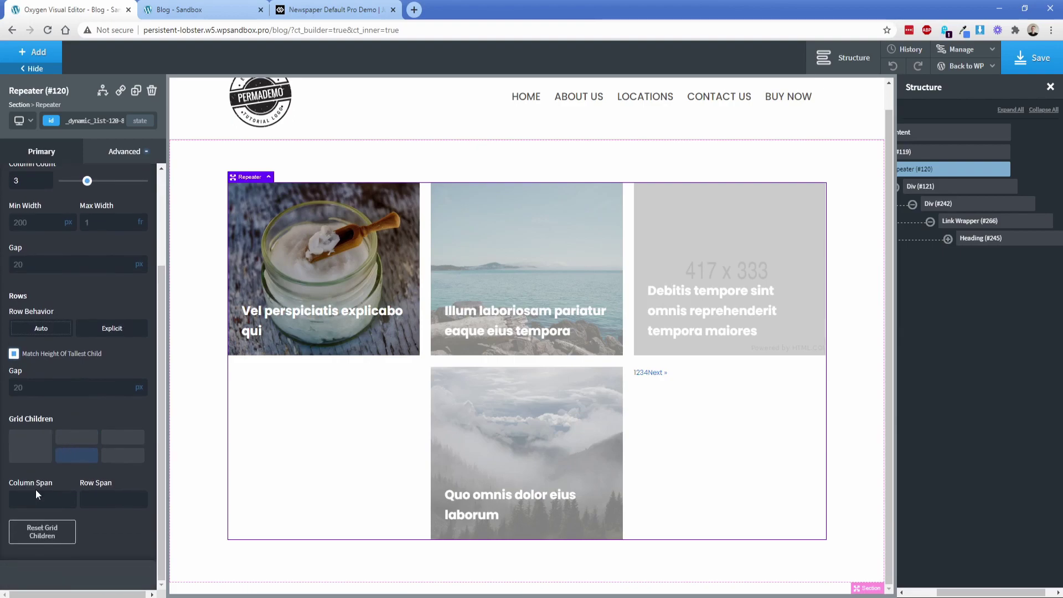
pyautogui.click(42, 531)
pyautogui.press('Return')
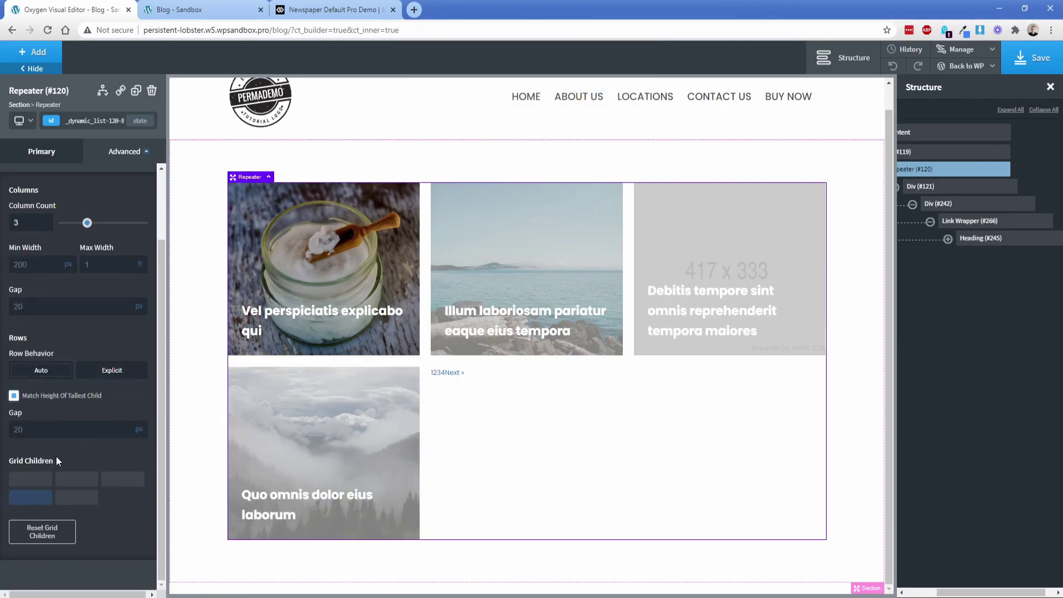
# Step: Give the first card Column Span 2 and Row Span 1, checking against the Newspaper demo
pyautogui.scroll(-1, 89, 499)
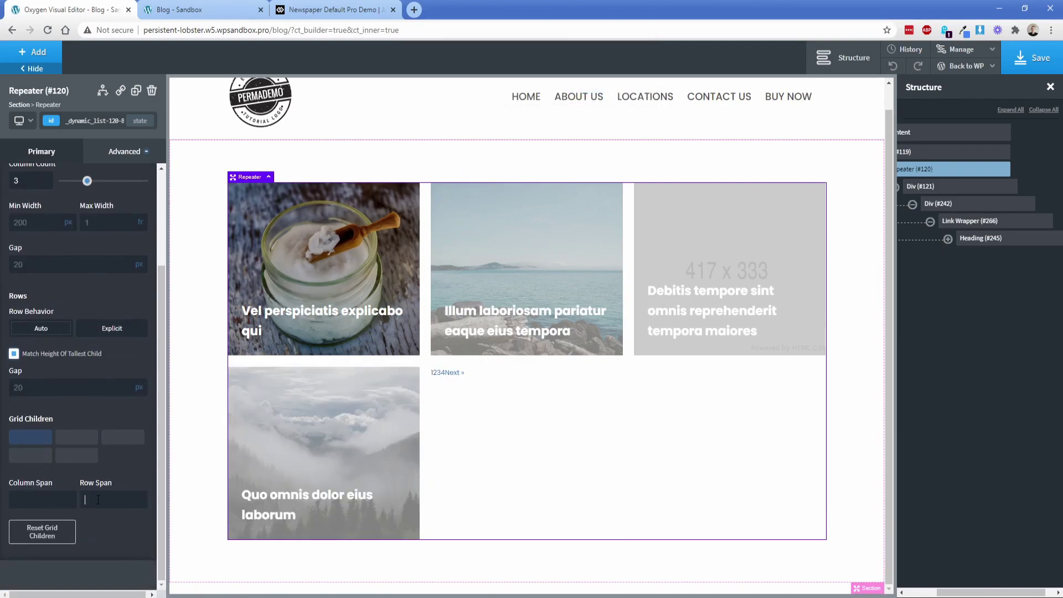
pyautogui.write('2')
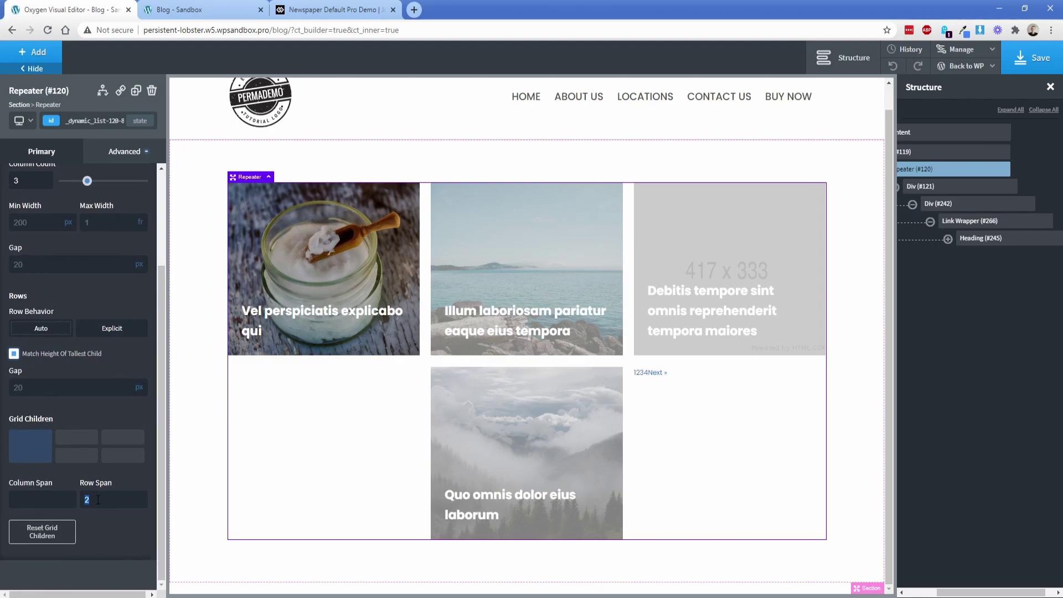
pyautogui.press('BackSpace')
pyautogui.write('2')
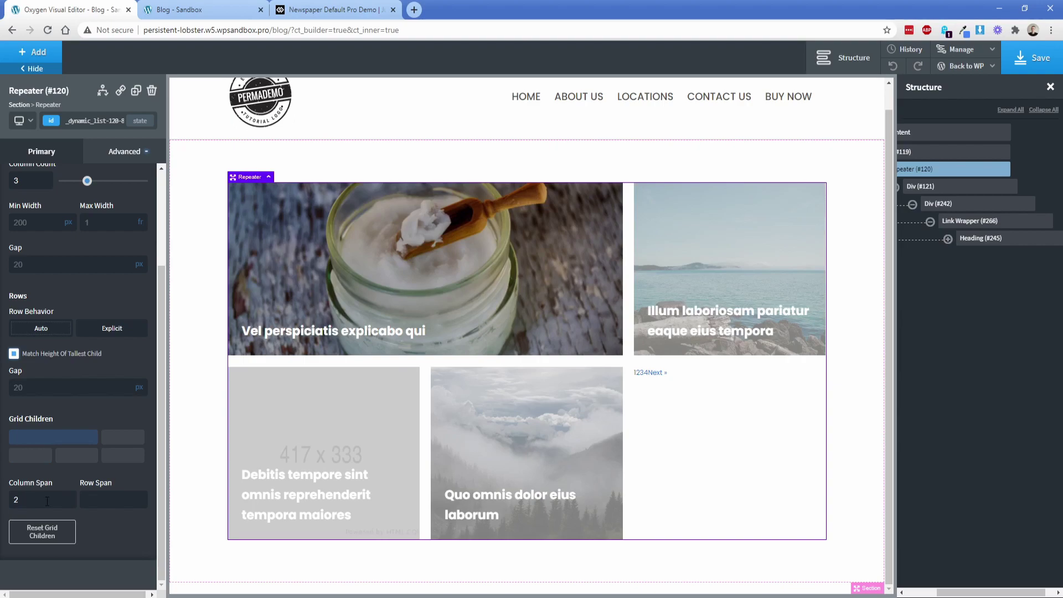
pyautogui.write('2')
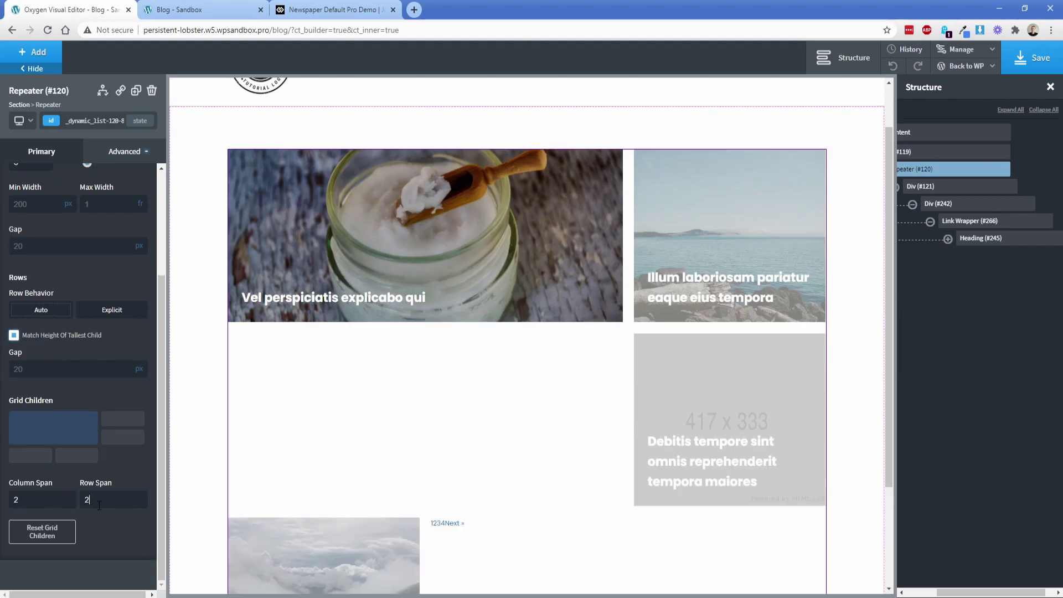
pyautogui.click(311, 10)
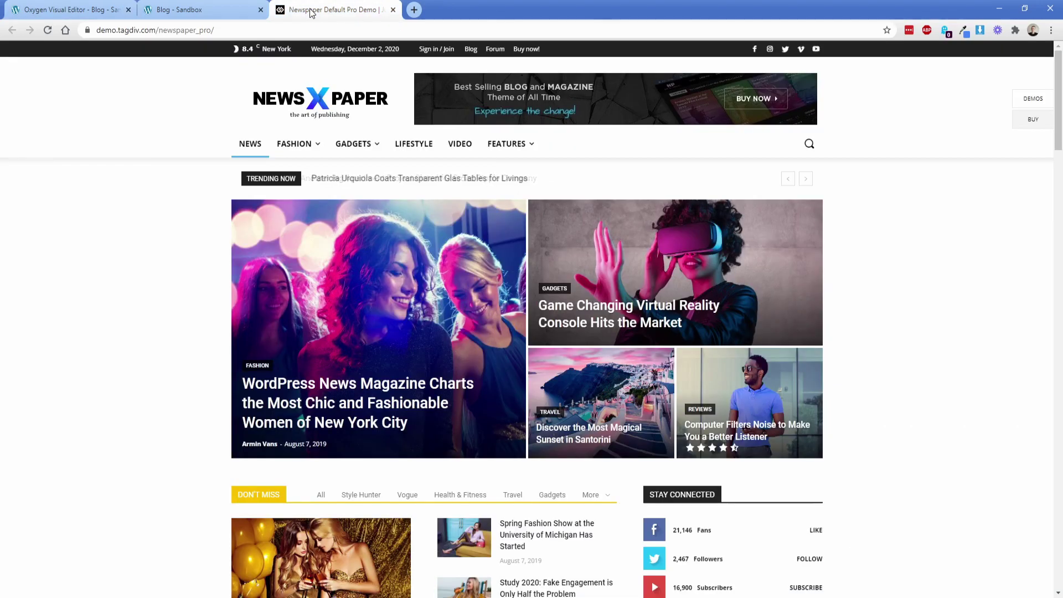
pyautogui.click(83, 10)
pyautogui.press('BackSpace')
pyautogui.write('1')
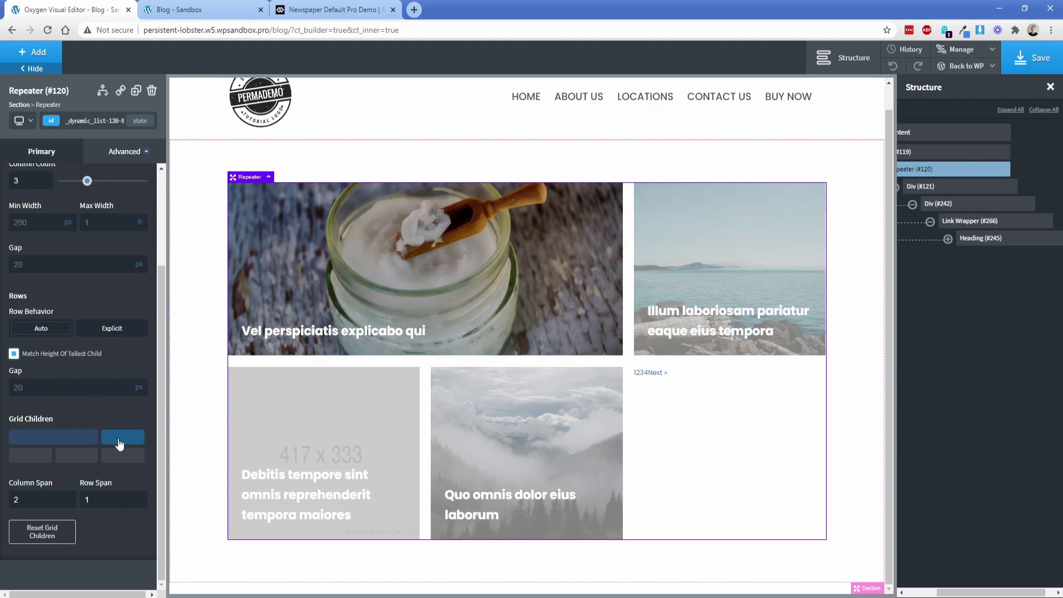
pyautogui.click(320, 6)
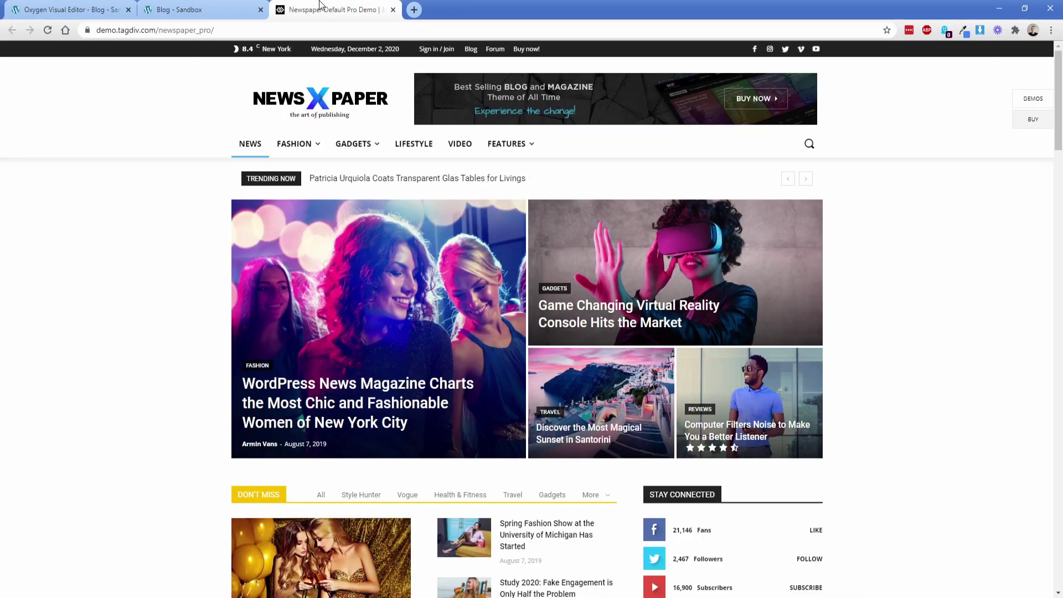
pyautogui.click(80, 8)
pyautogui.scroll(3, 89, 299)
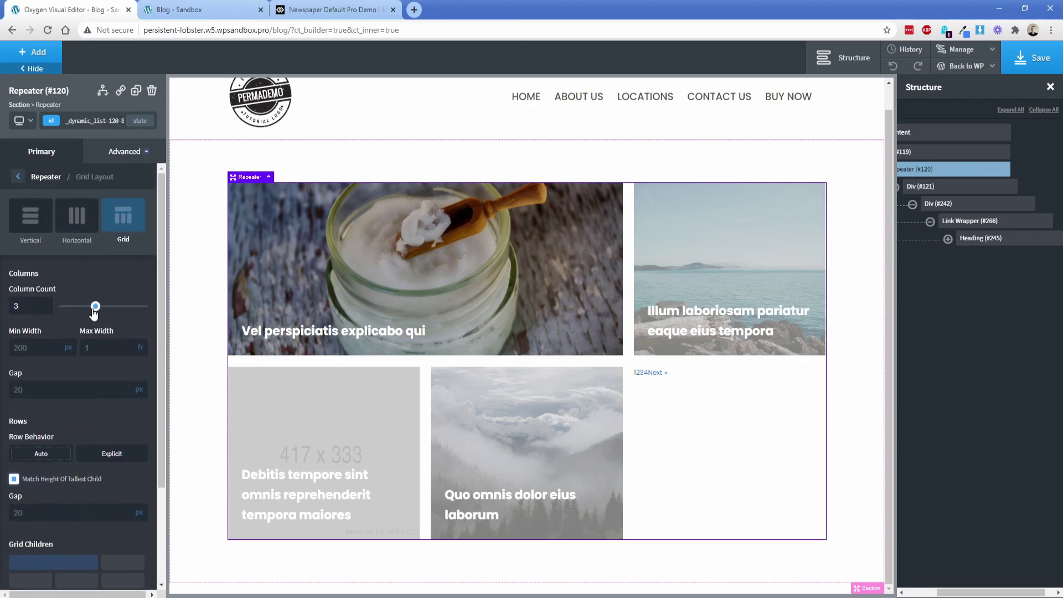
# Step: Increase the post grid to 4 columns and give the second card Column Span 2
pyautogui.moveTo(94, 313); pyautogui.dragTo(96, 314)
pyautogui.scroll(-3, 96, 310)
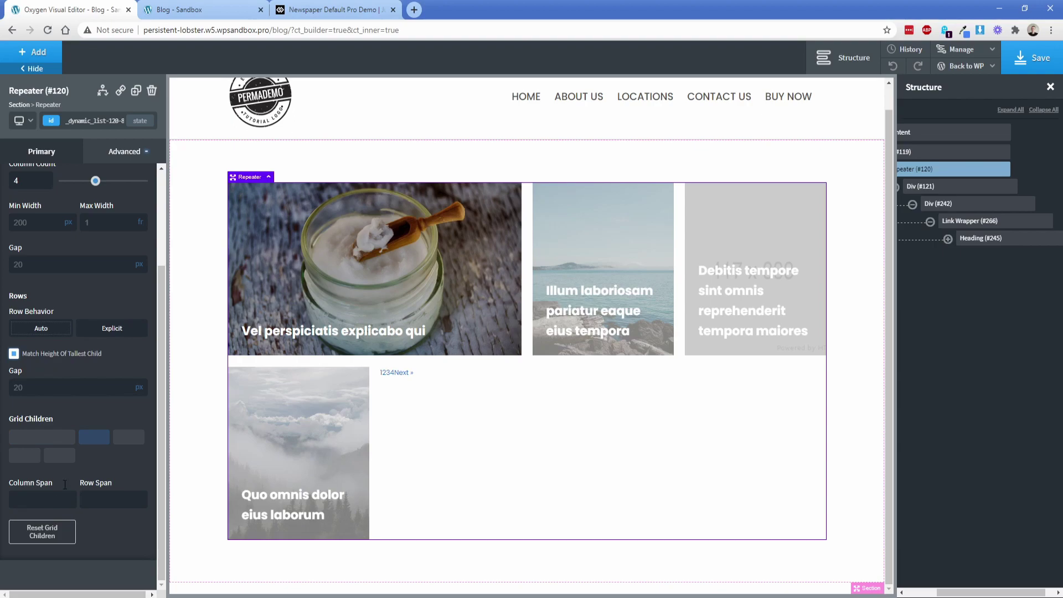
pyautogui.click(296, 6)
pyautogui.write('2')
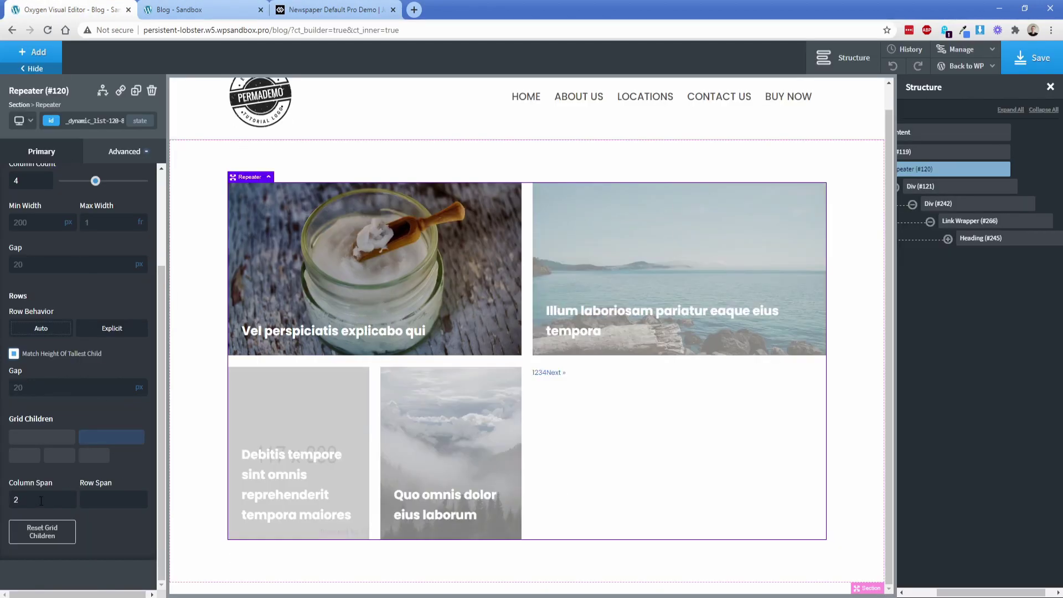
# Step: Set the first card's Column Span and Row Span to 2, comparing with the Newspaper demo
pyautogui.click(52, 438)
pyautogui.write('22')
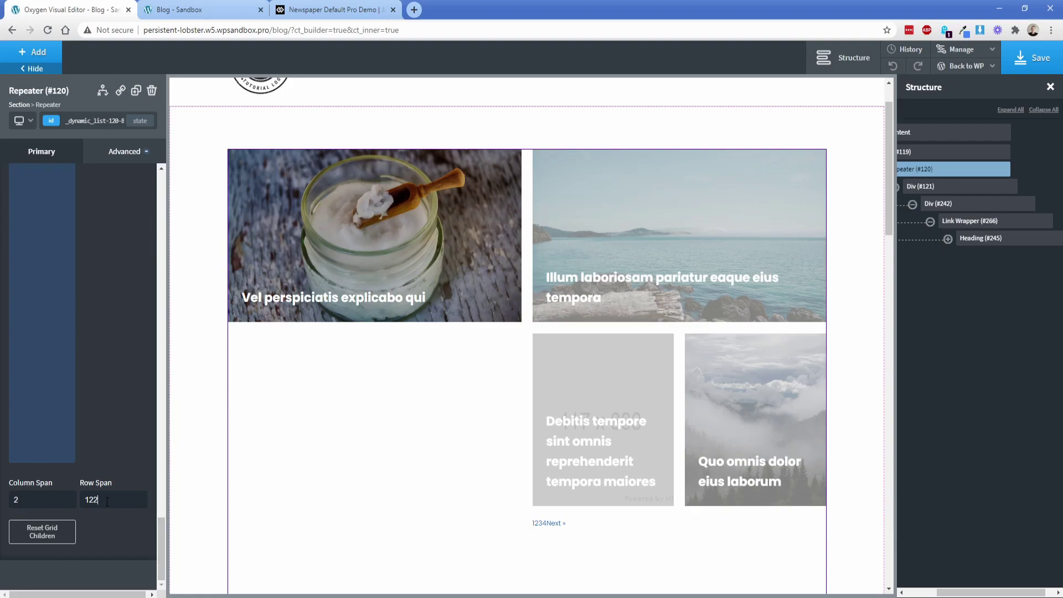
pyautogui.doubleClick(116, 498)
pyautogui.write('2')
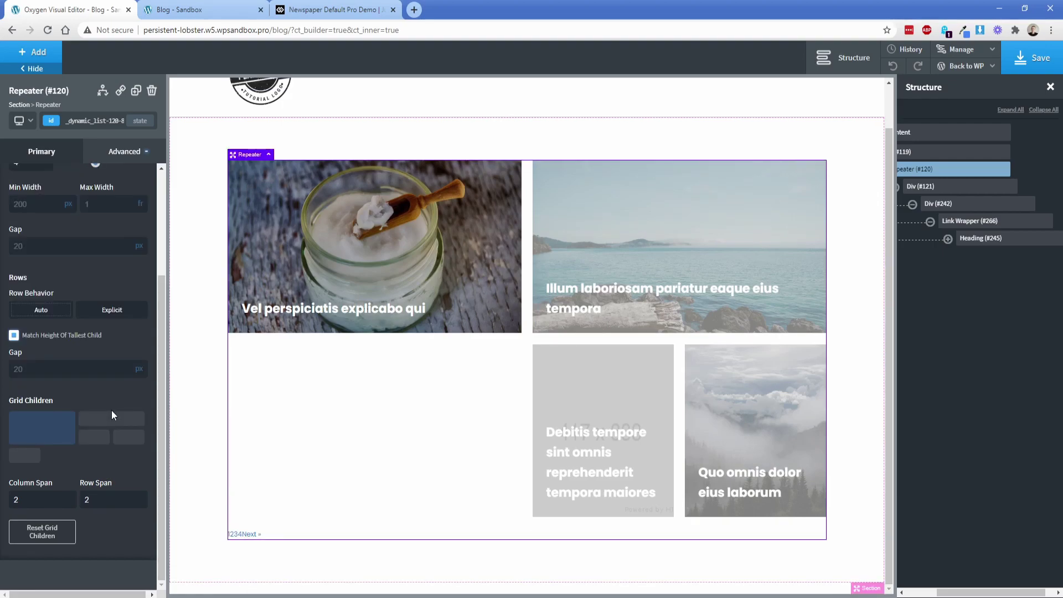
pyautogui.click(332, 10)
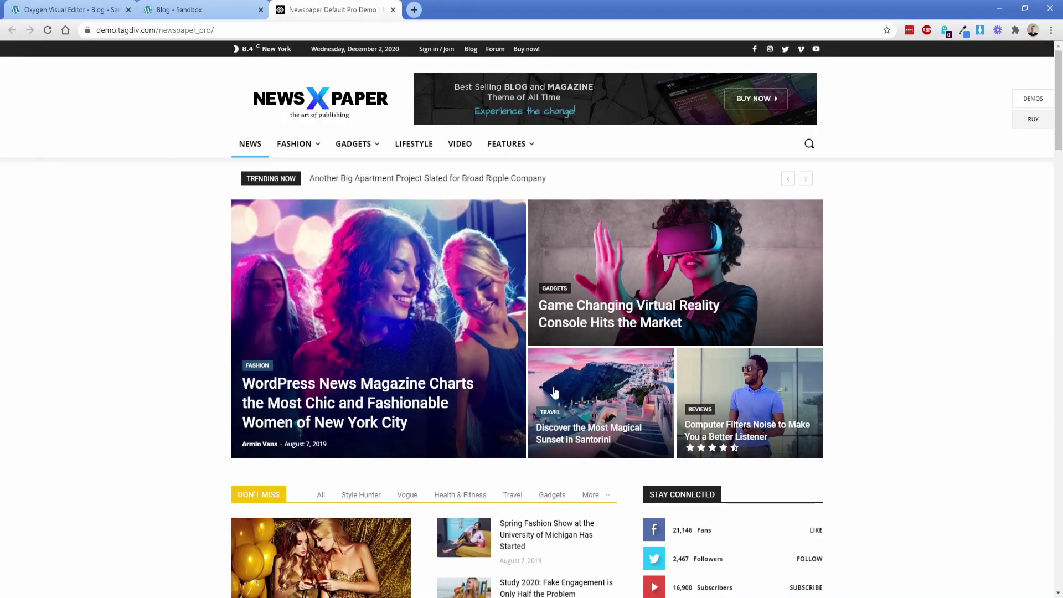
pyautogui.hotkey('ctrl', '1')
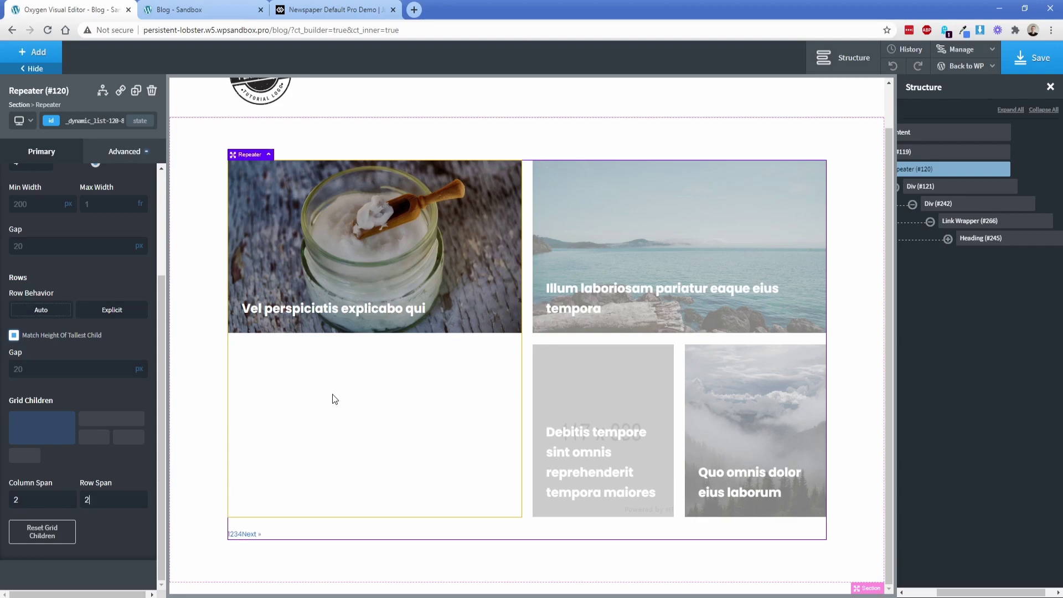
pyautogui.click(357, 407)
pyautogui.click(339, 10)
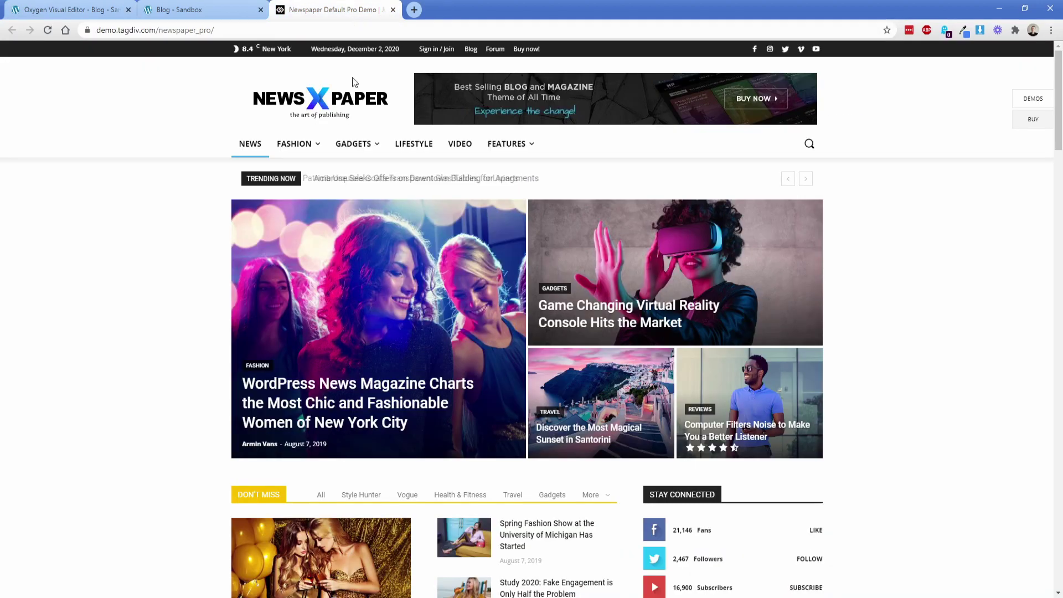
# Step: Select the first card's inner image container in the Oxygen editor
pyautogui.click(69, 10)
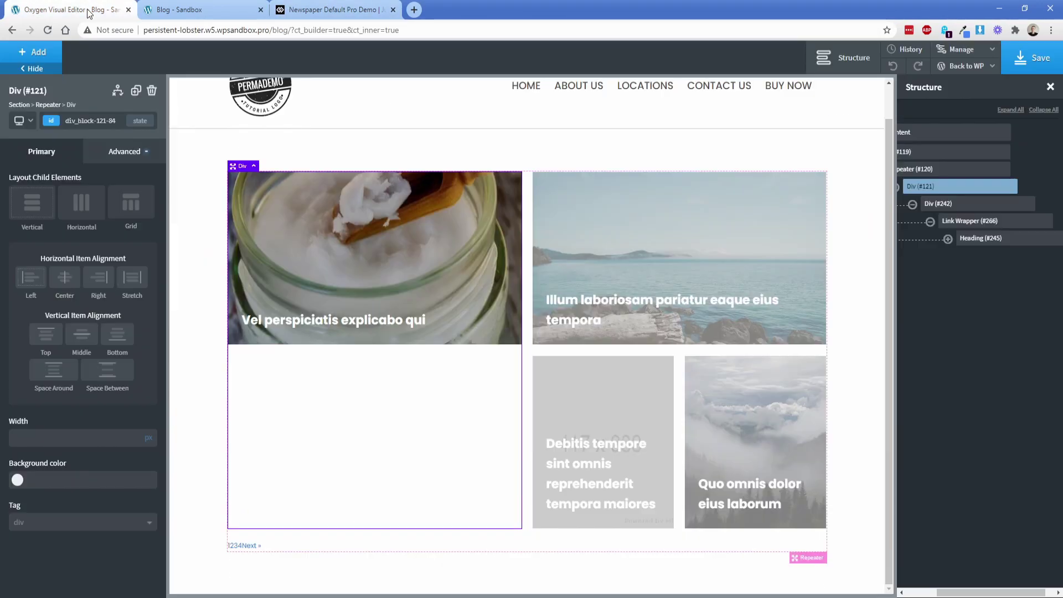
pyautogui.click(125, 152)
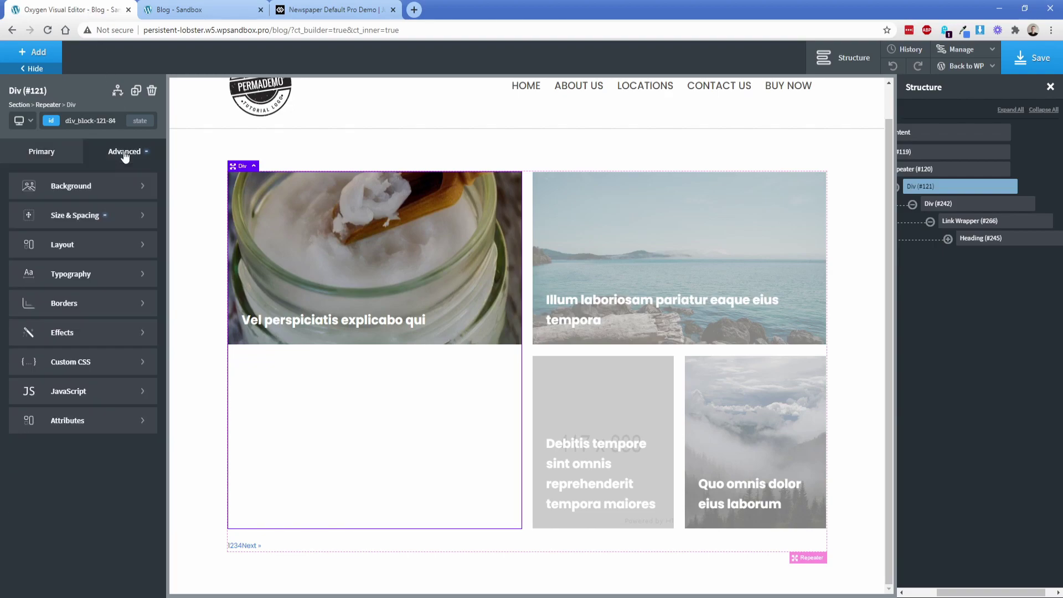
pyautogui.click(97, 217)
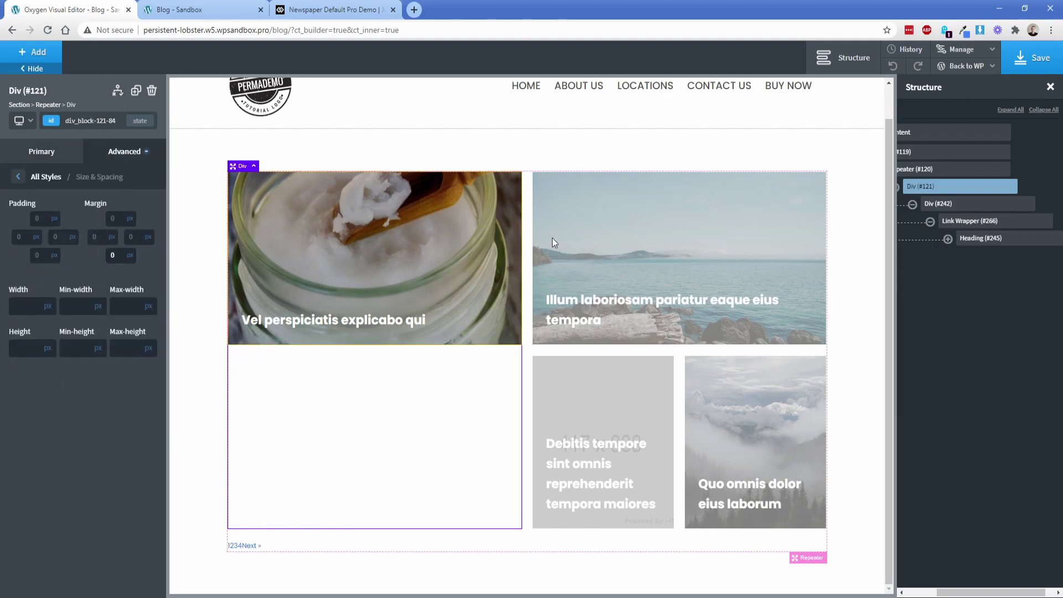
pyautogui.click(937, 203)
pyautogui.click(124, 161)
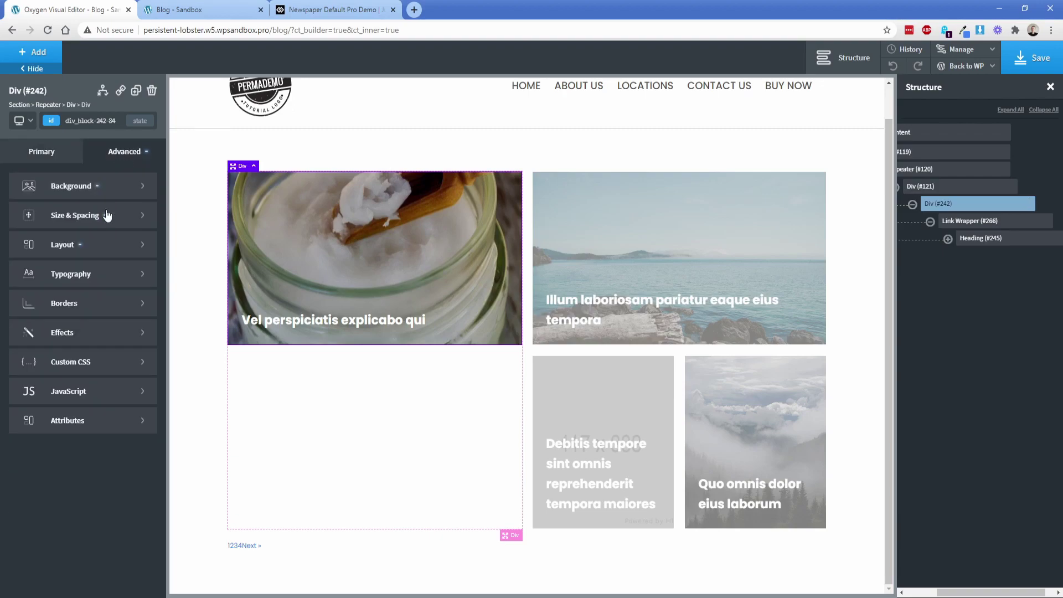
pyautogui.click(106, 216)
# Step: Set the container's height to 100% with a 300 px min-height, and save the page
pyautogui.doubleClick(23, 349)
pyautogui.press('BackSpace')
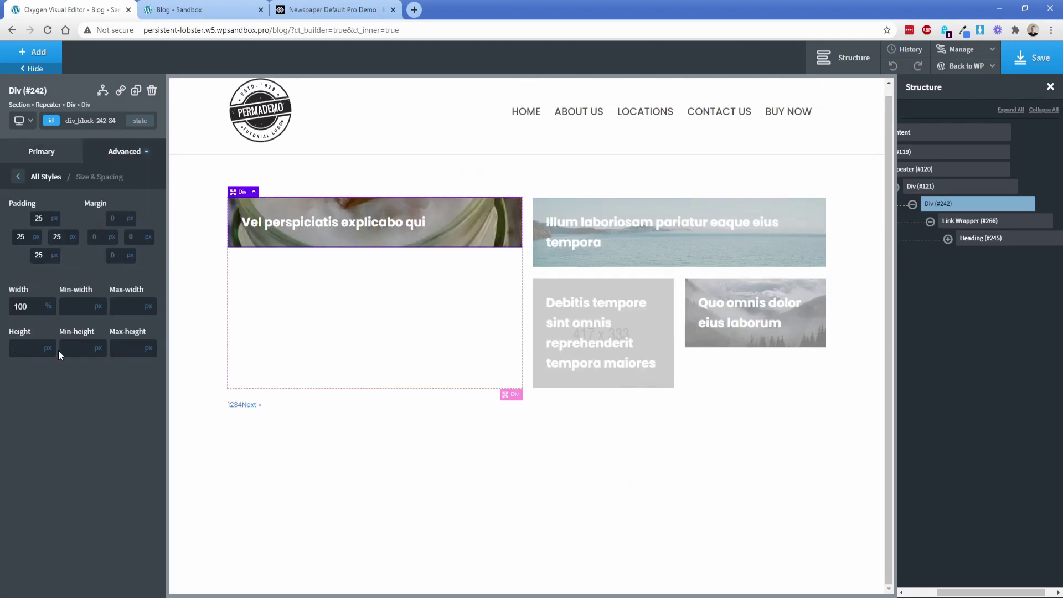
pyautogui.click(48, 348)
pyautogui.click(48, 365)
pyautogui.write('100')
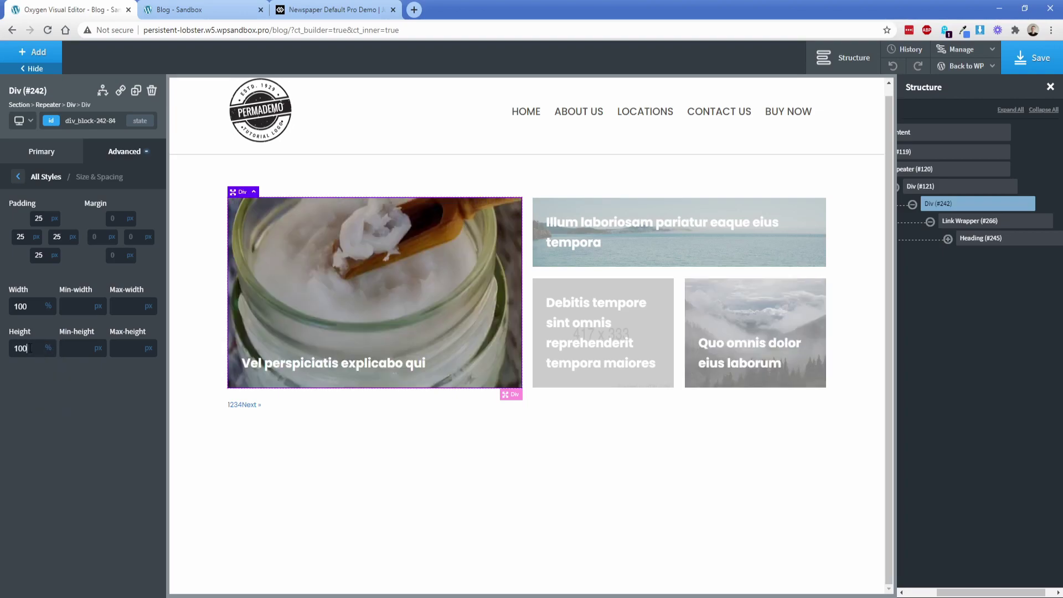
pyautogui.click(81, 354)
pyautogui.write('300')
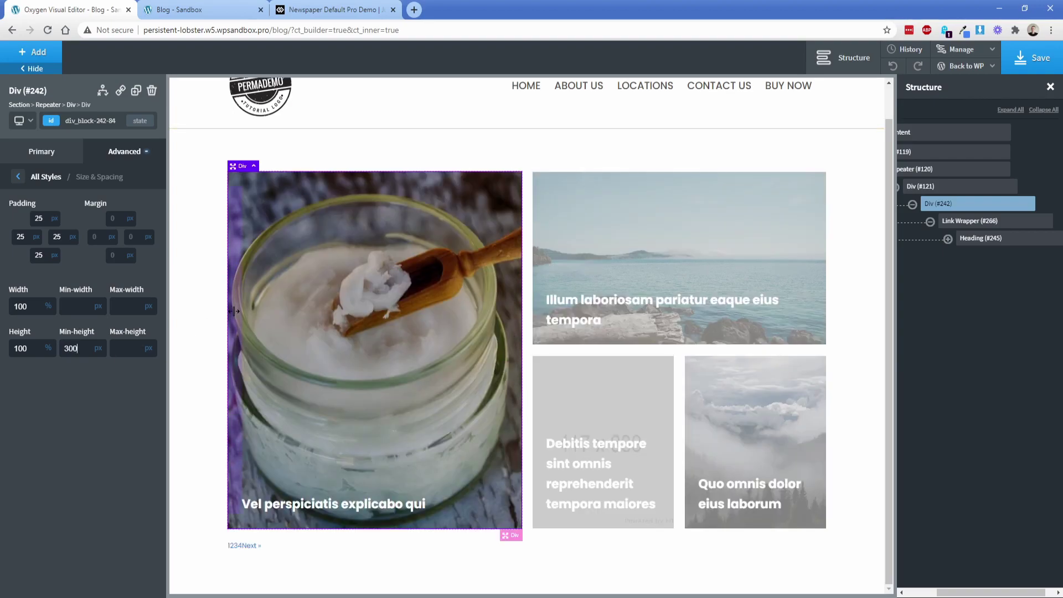
pyautogui.click(1026, 65)
pyautogui.click(212, 12)
# Step: Reload the live Blog page and maximize its window to full width
pyautogui.press('F5')
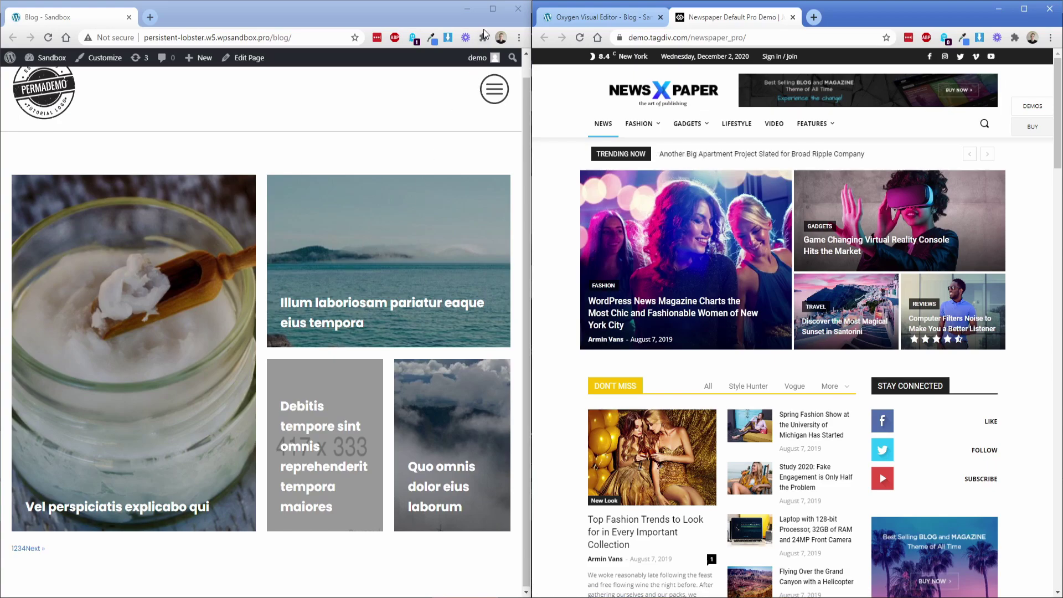
pyautogui.click(492, 10)
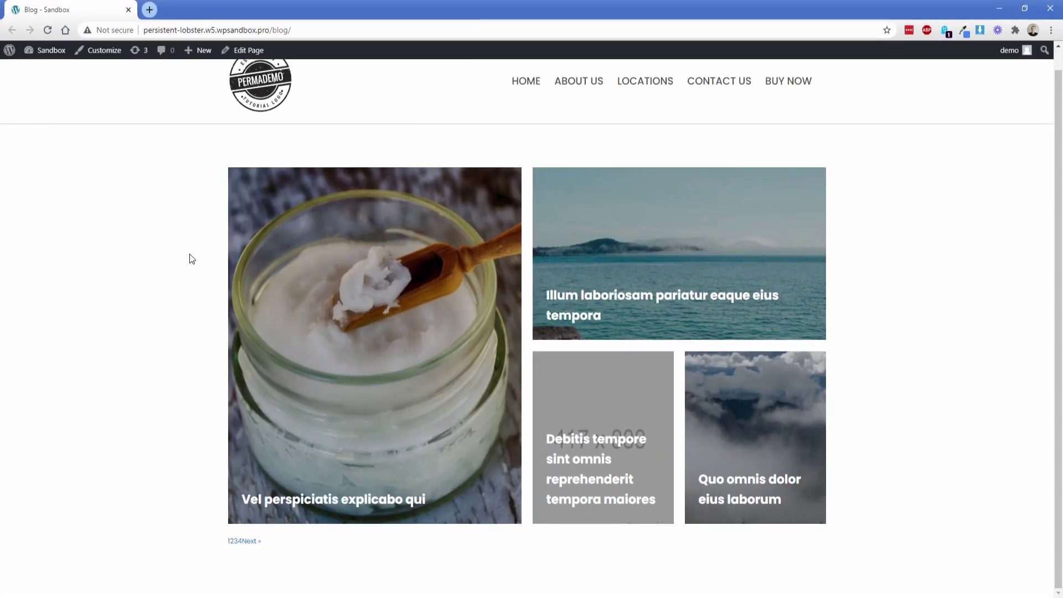